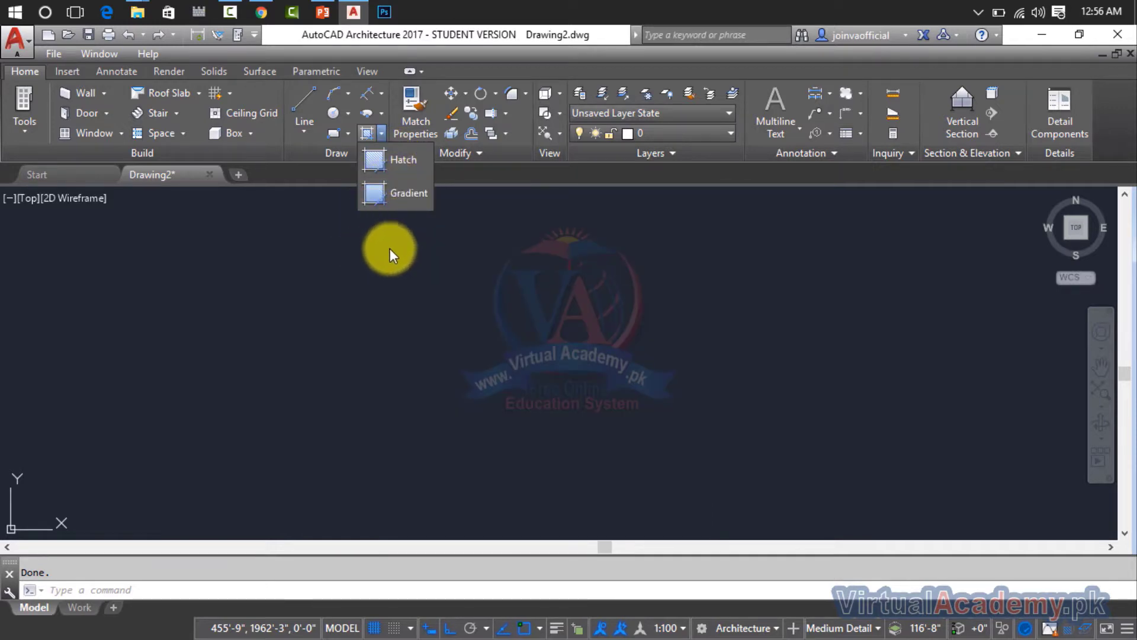
{"action": "left_click", "coordinate": [305, 151]}
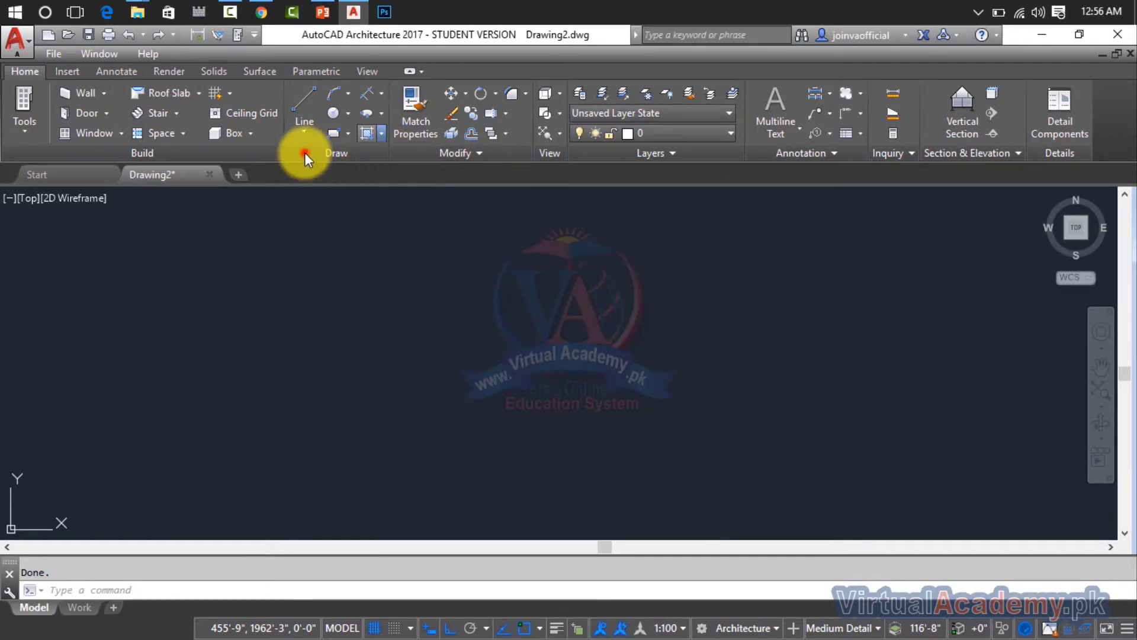
{"action": "left_click", "coordinate": [348, 136]}
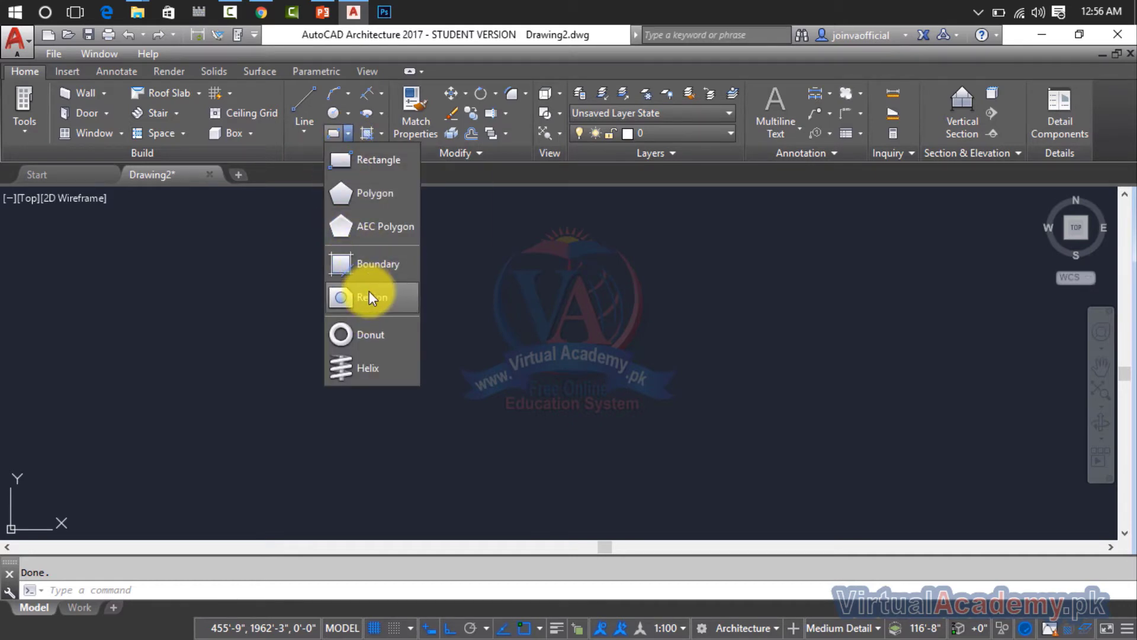
{"action": "left_click", "coordinate": [301, 156]}
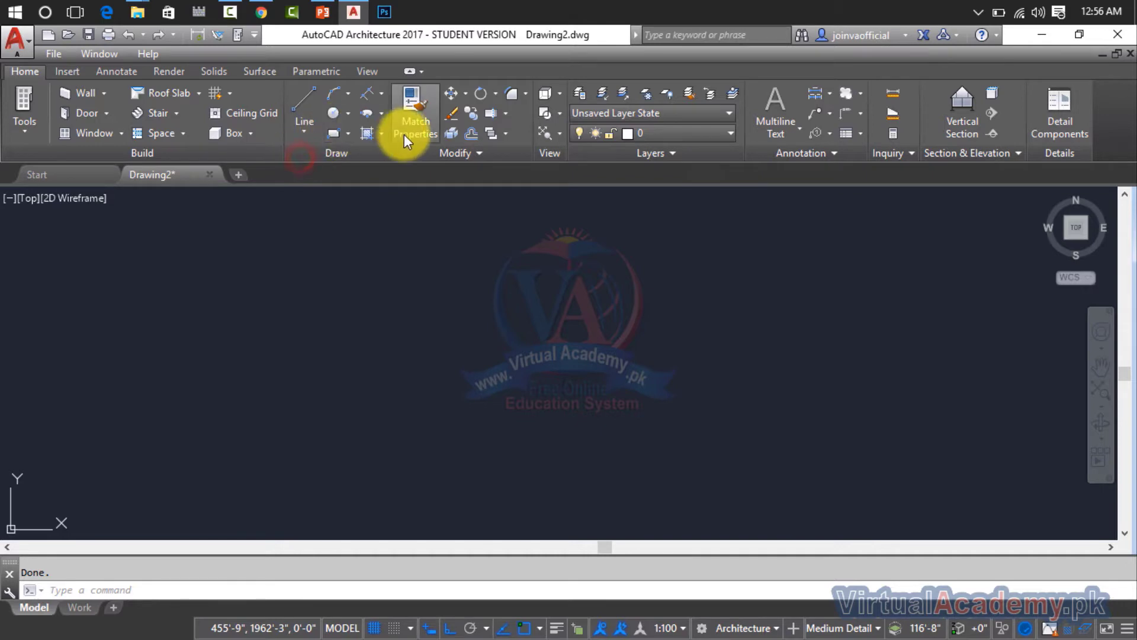
{"action": "left_click", "coordinate": [382, 133]}
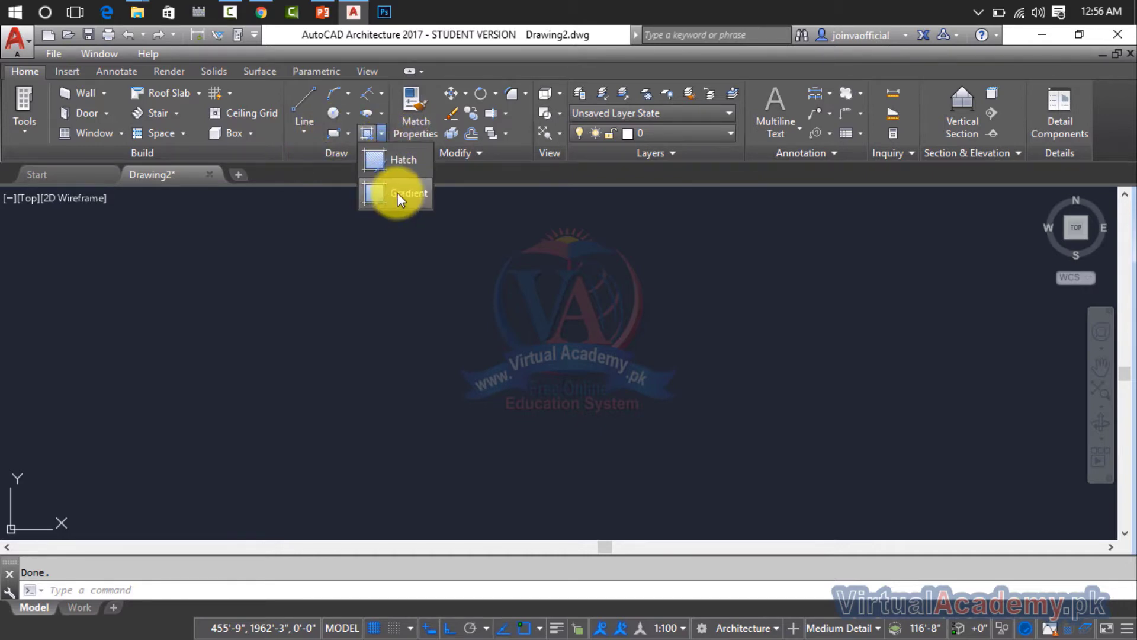
{"action": "key", "text": "Escape"}
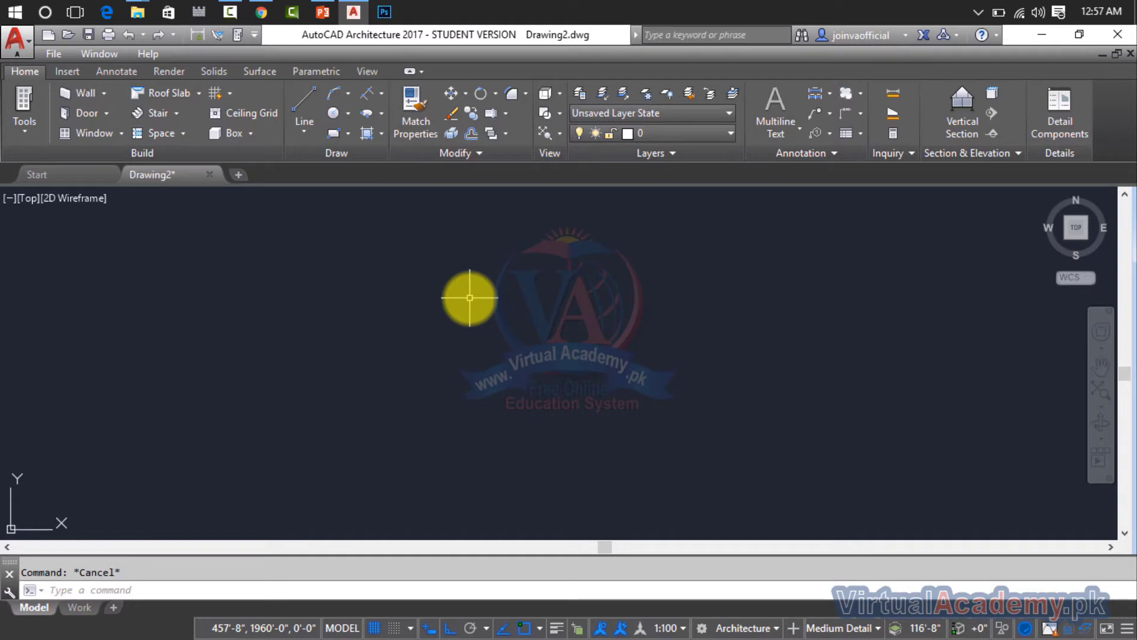
Step: Draw three connected straight lines freehand as a rectangle outline left open on its left side
{"action": "type", "text": "l"}
{"action": "key", "text": "Return"}
{"action": "left_click", "coordinate": [377, 303]}
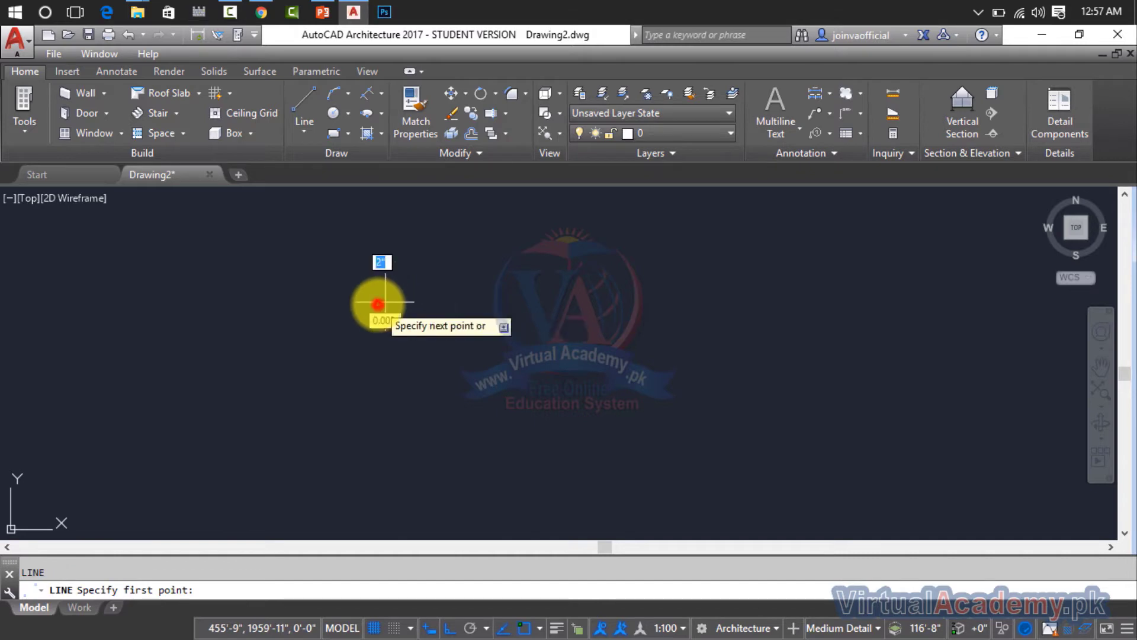
{"action": "left_click", "coordinate": [694, 304]}
{"action": "left_click", "coordinate": [693, 456]}
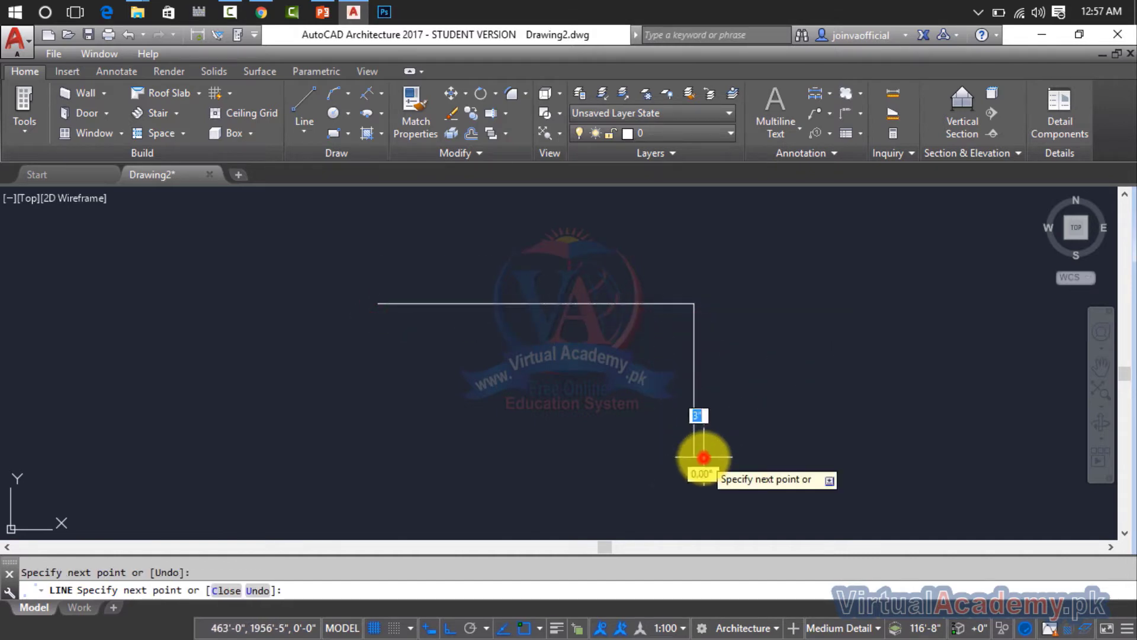
{"action": "left_click", "coordinate": [374, 437]}
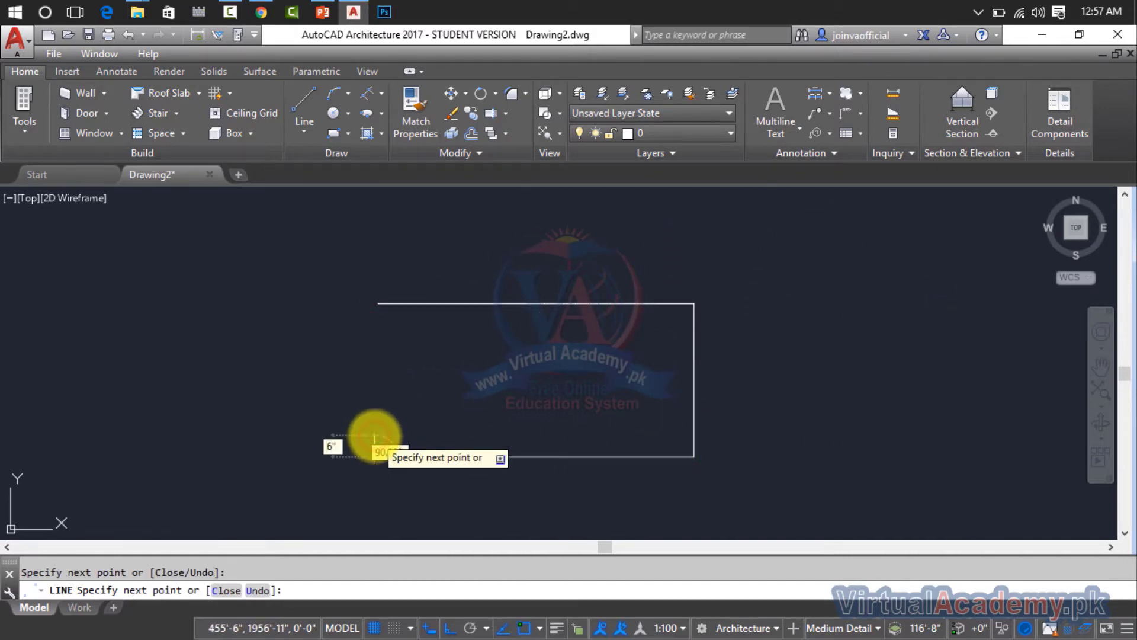
{"action": "key", "text": "Escape"}
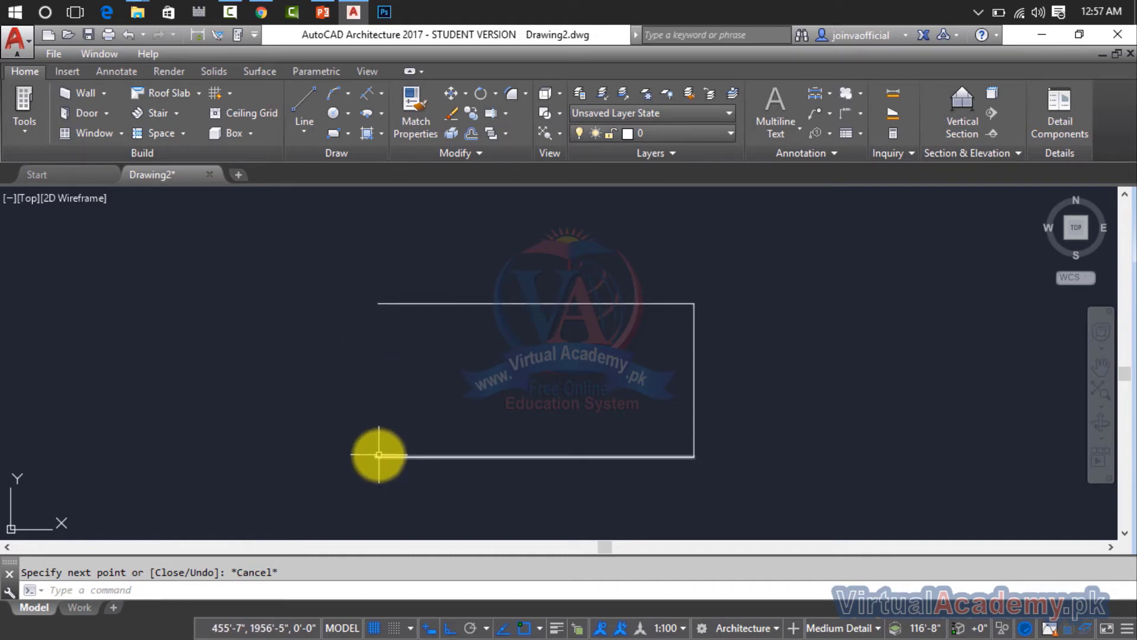
Step: Erase all three lines of the open outline
{"action": "left_click", "coordinate": [925, 254]}
{"action": "left_click", "coordinate": [350, 465]}
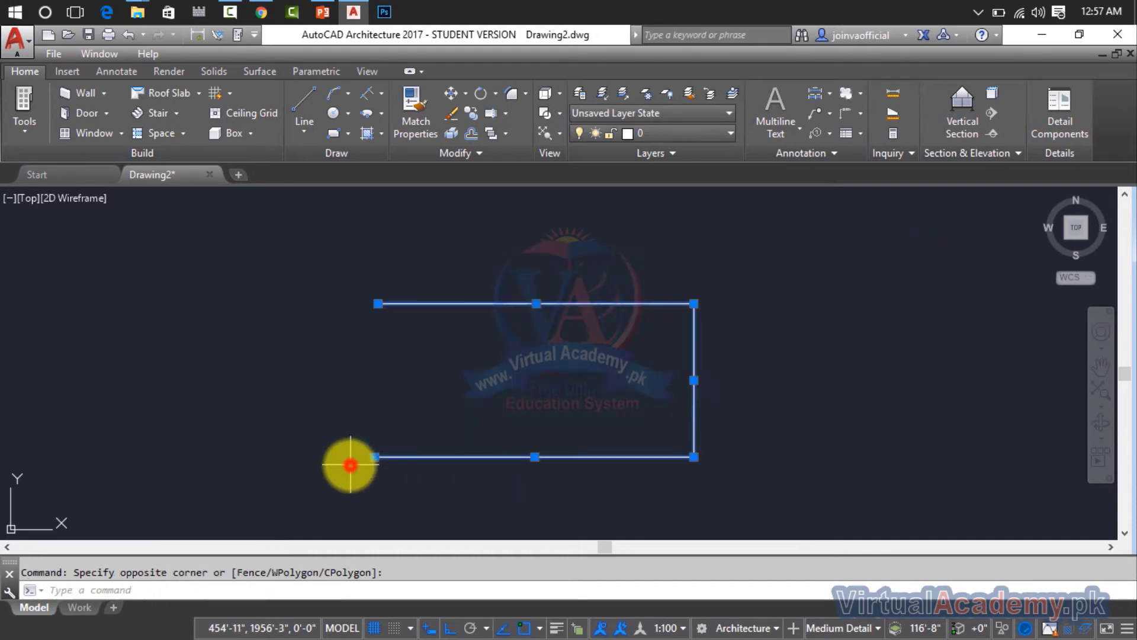
{"action": "key", "text": "Delete"}
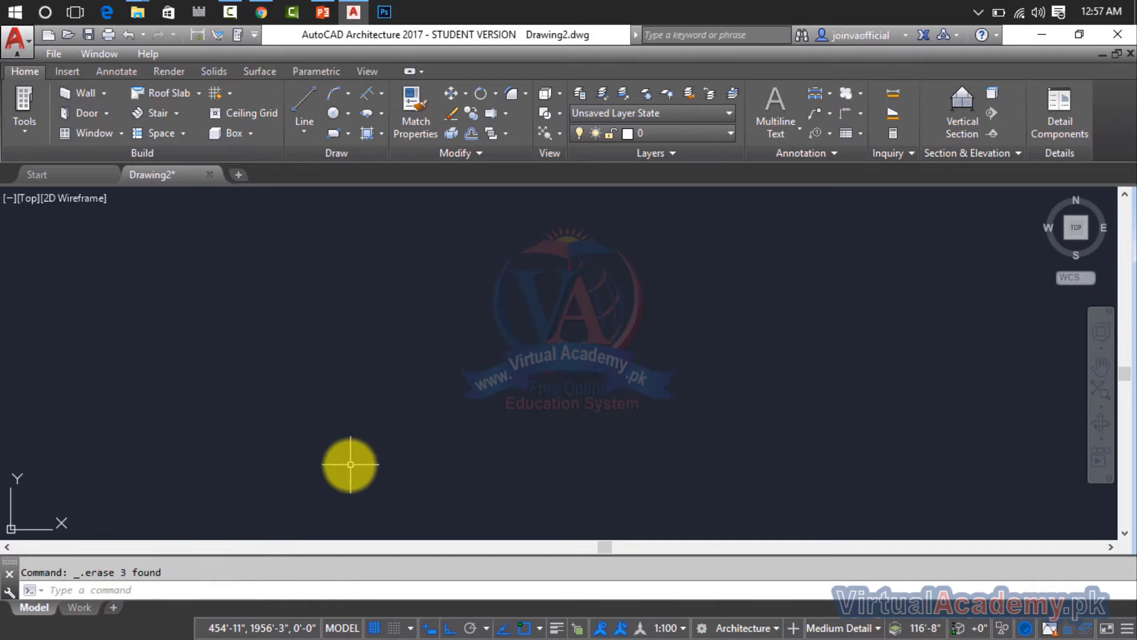
Step: Draw a closed rectangle from four separate lines, 10' wide and 5' high
{"action": "type", "text": "l"}
{"action": "key", "text": "Return"}
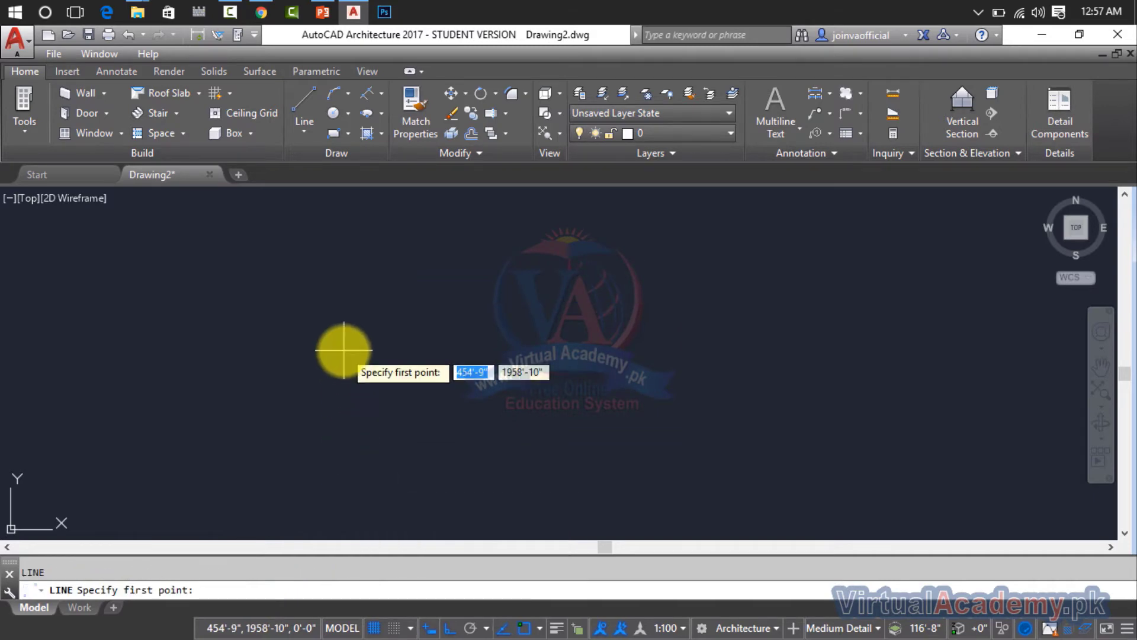
{"action": "left_click", "coordinate": [342, 301]}
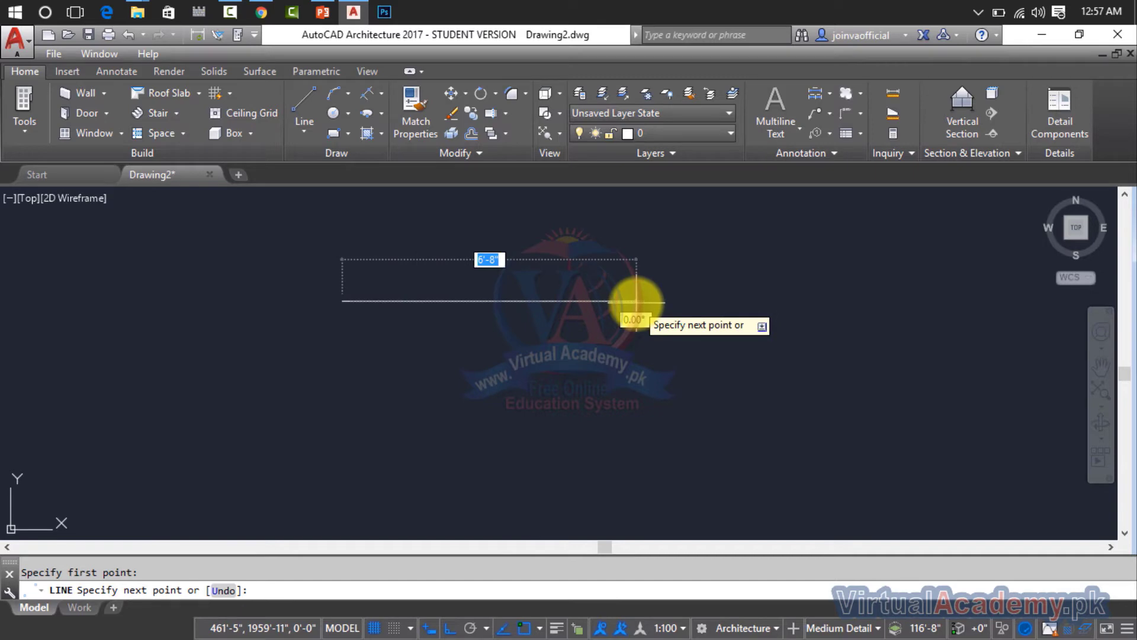
{"action": "type", "text": "10'"}
{"action": "key", "text": "Return"}
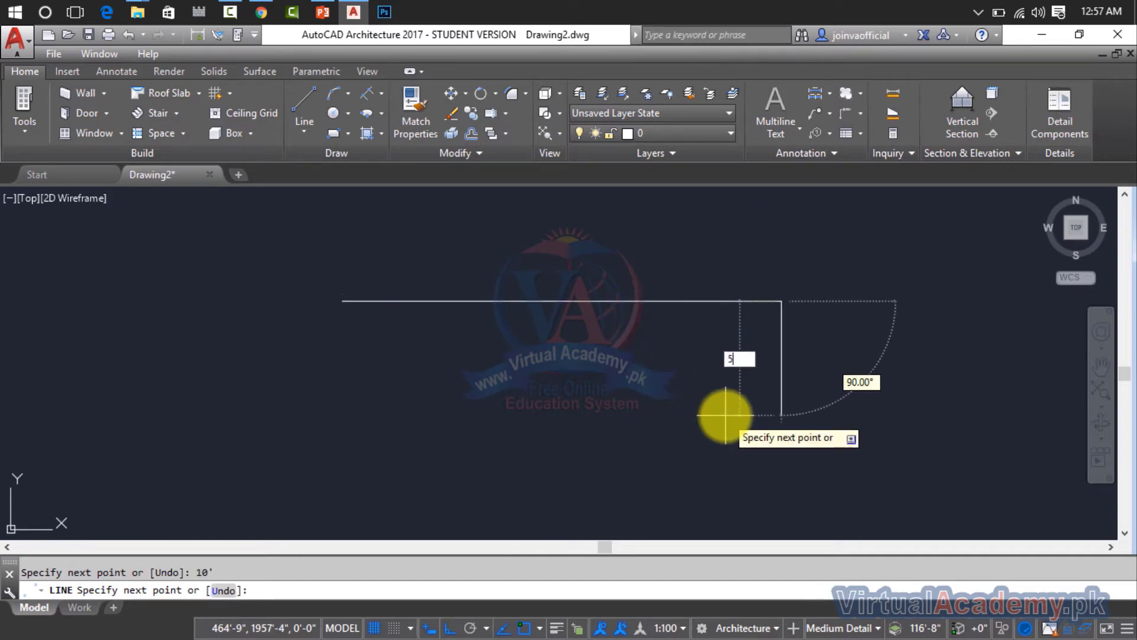
{"action": "type", "text": "5'"}
{"action": "key", "text": "Return"}
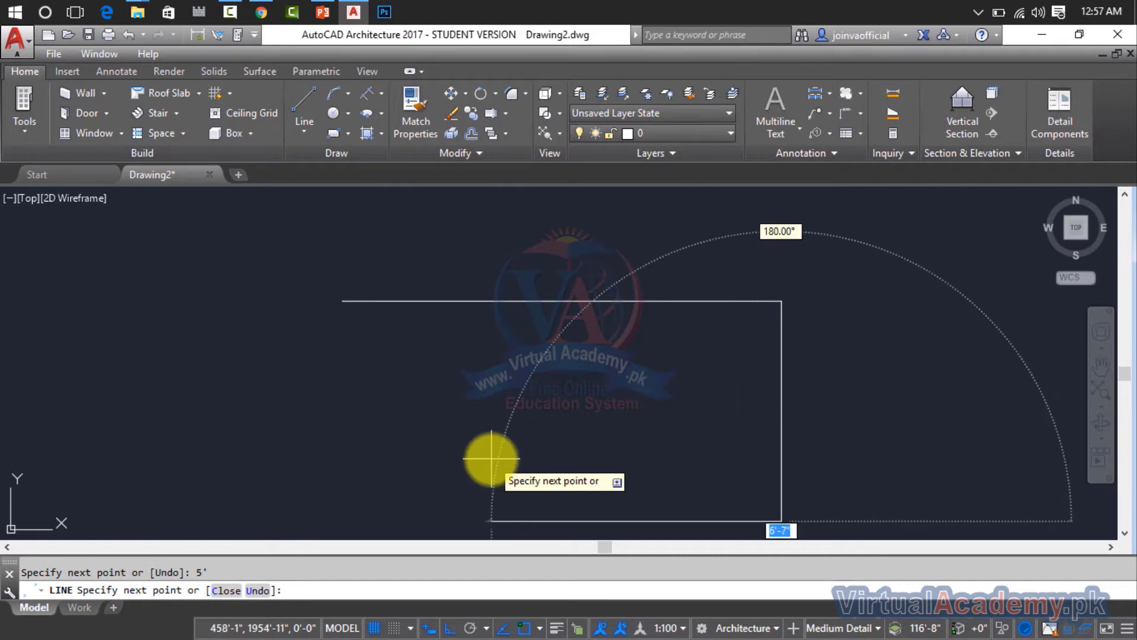
{"action": "type", "text": "10'"}
{"action": "key", "text": "Return"}
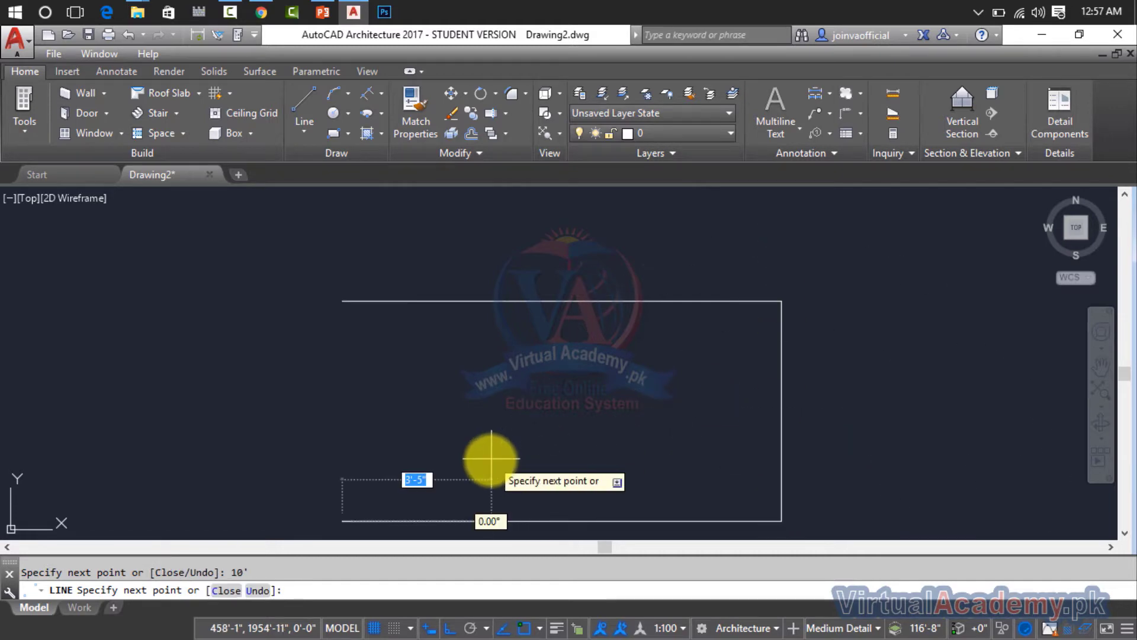
{"action": "type", "text": "5"}
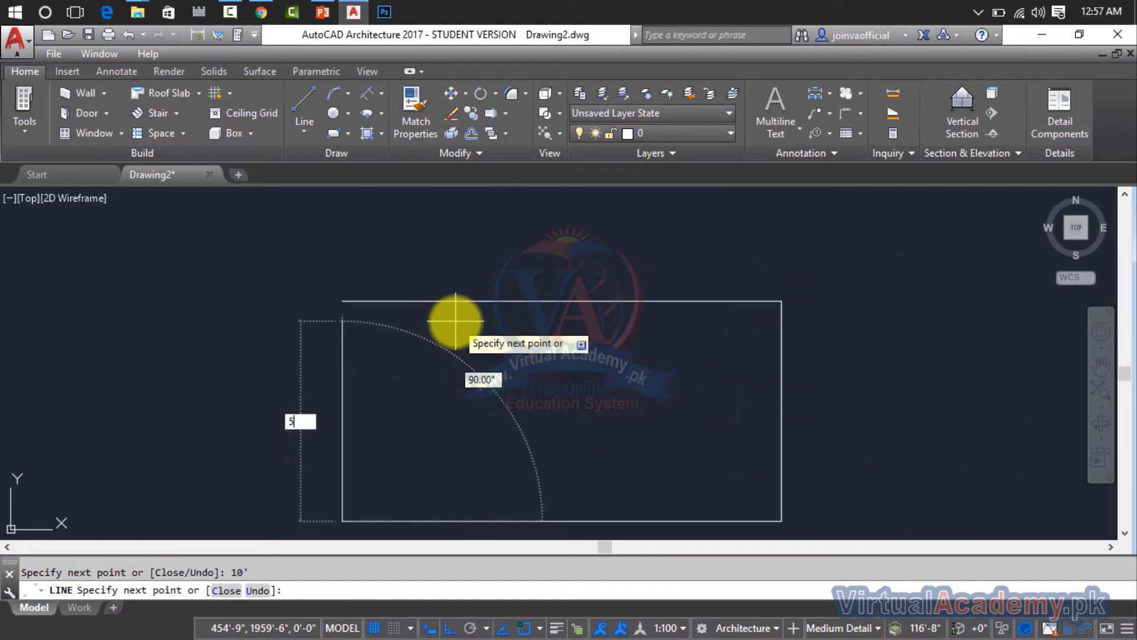
{"action": "type", "text": "'"}
{"action": "key", "text": "Return"}
{"action": "key", "text": "Escape"}
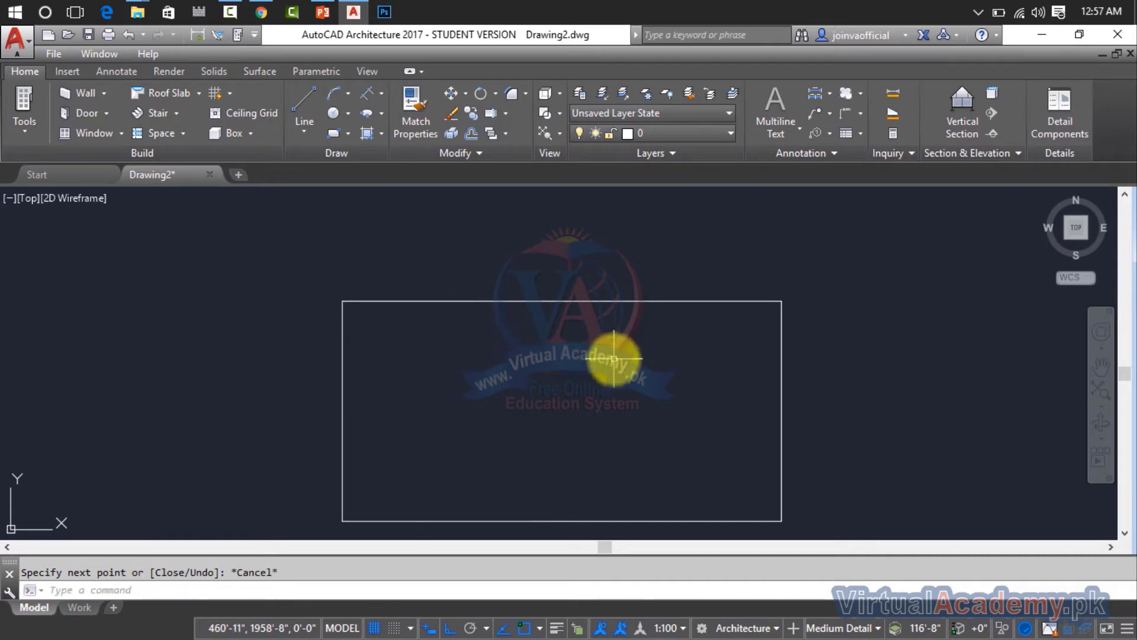
{"action": "middle_click_drag", "start_coordinate": [533, 337], "coordinate": [528, 305]}
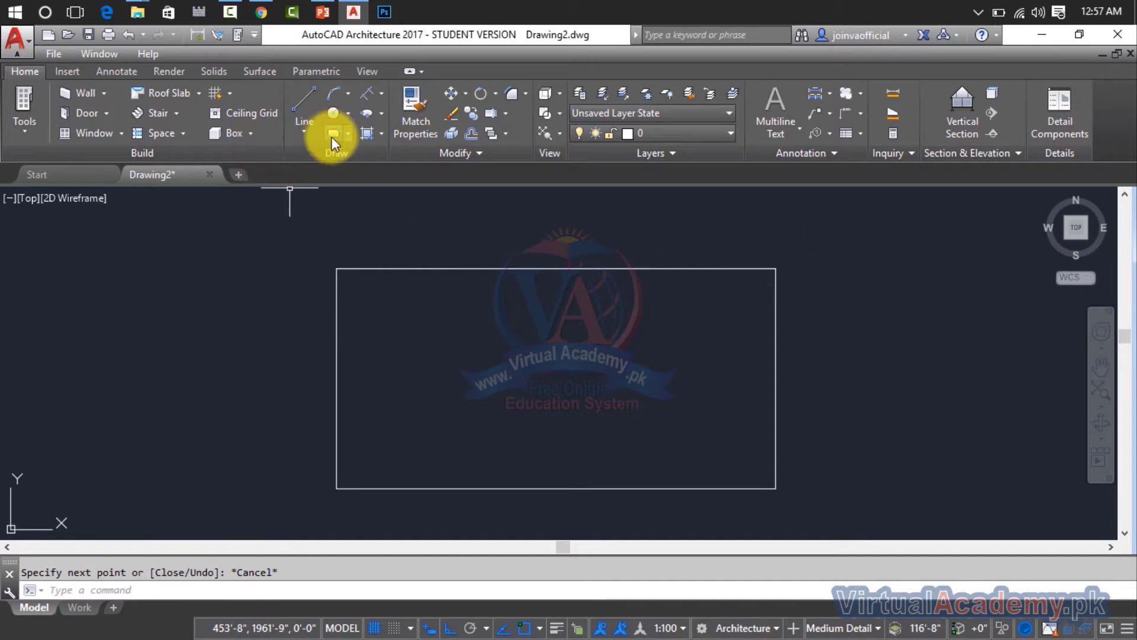
{"action": "left_click", "coordinate": [347, 135]}
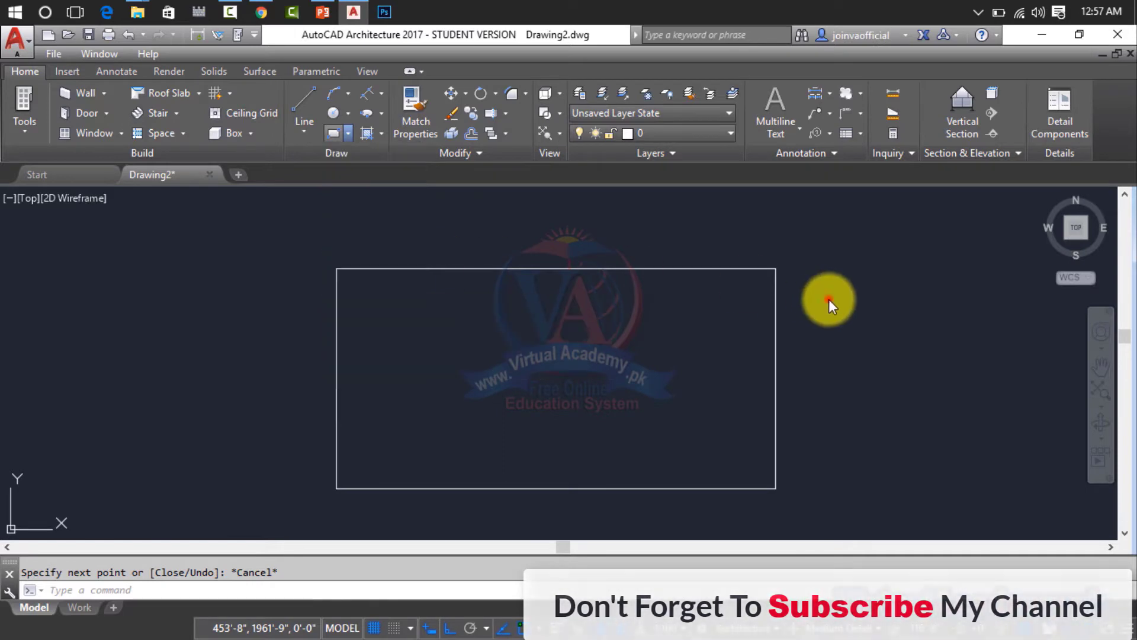
{"action": "left_click", "coordinate": [813, 320]}
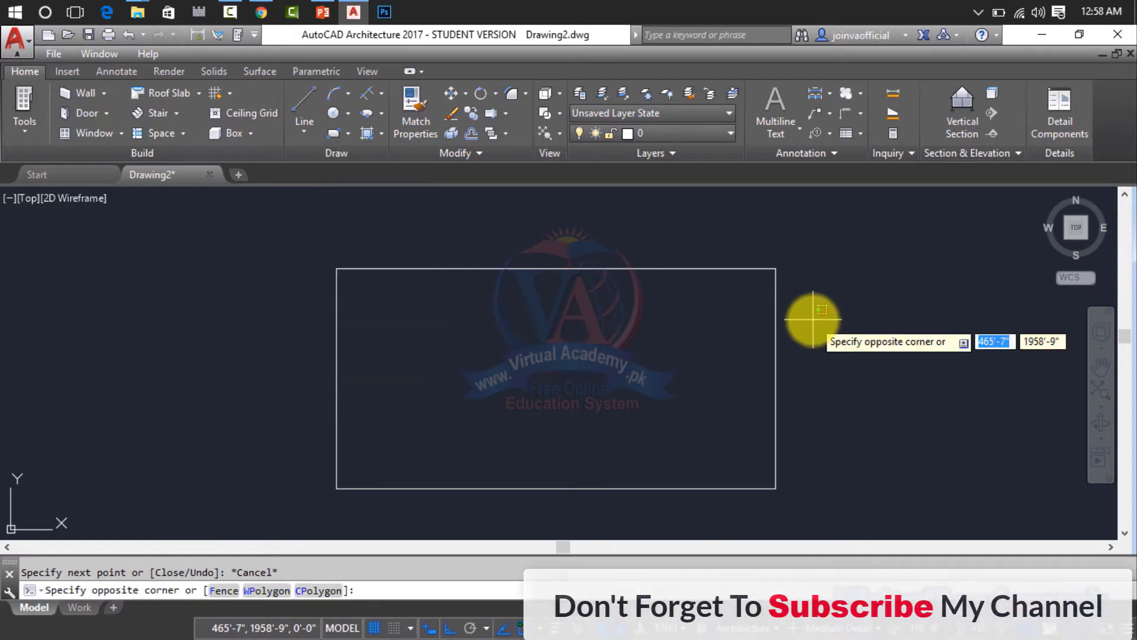
{"action": "key", "text": "Escape"}
{"action": "key", "text": "Escape"}
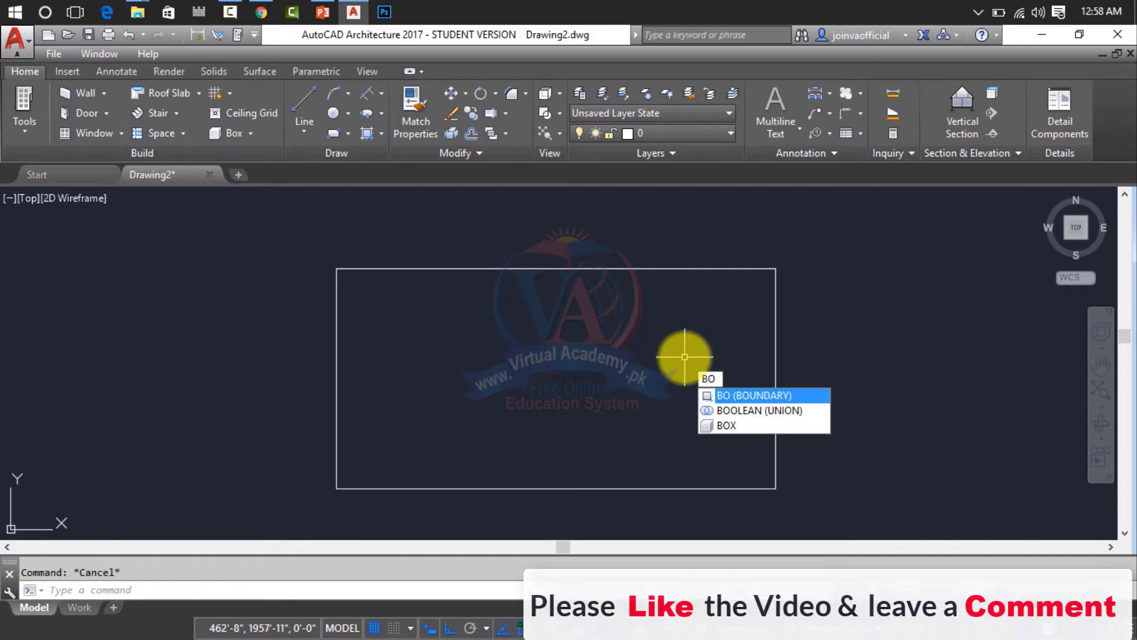
Step: Examine the Boundary Creation options and close them without creating a boundary
{"action": "key", "text": "Return"}
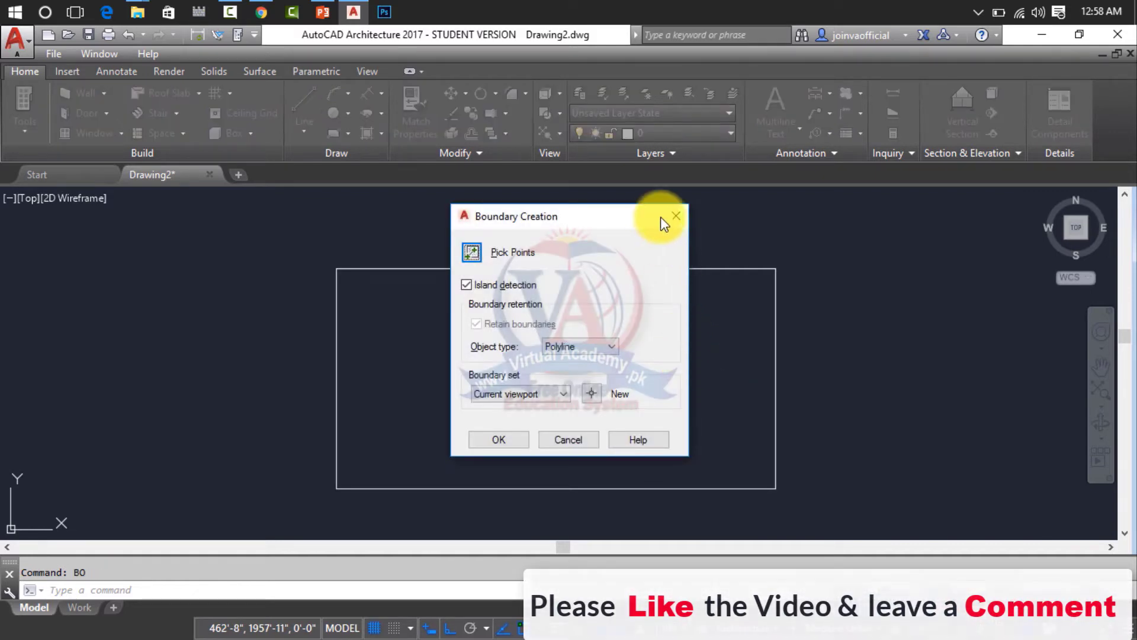
{"action": "left_click", "coordinate": [674, 218]}
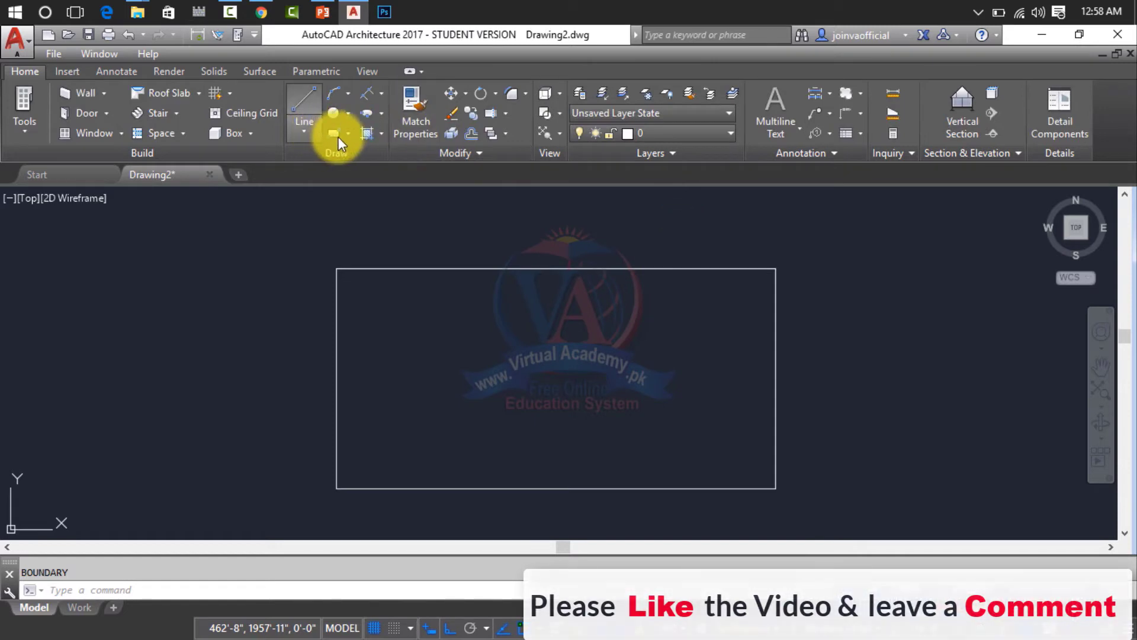
{"action": "left_click", "coordinate": [350, 137]}
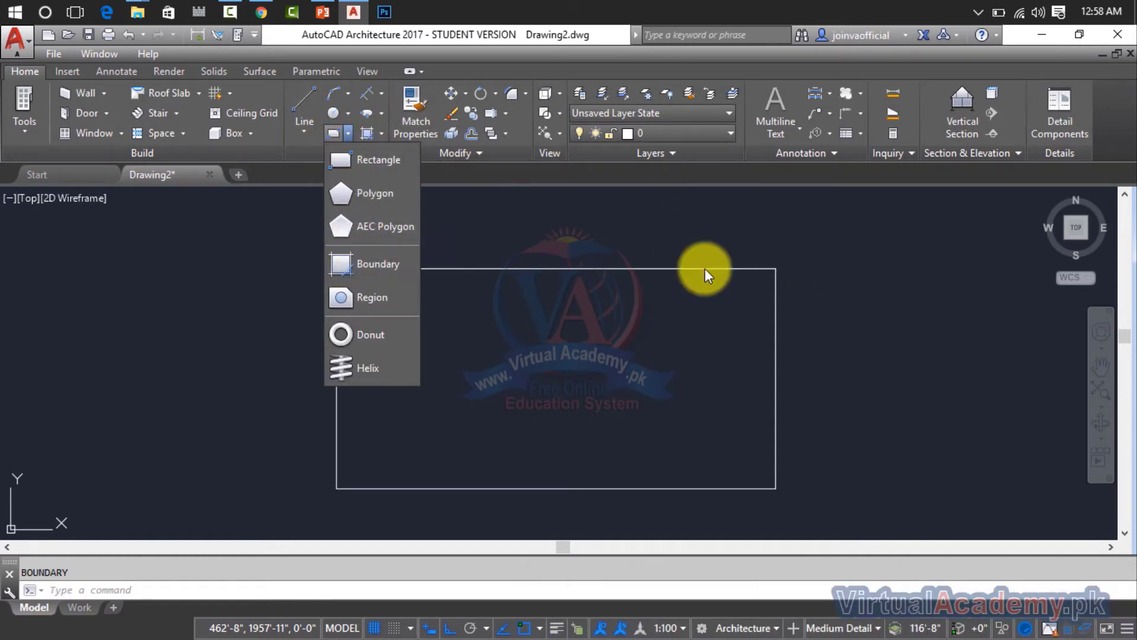
{"action": "left_click", "coordinate": [346, 270]}
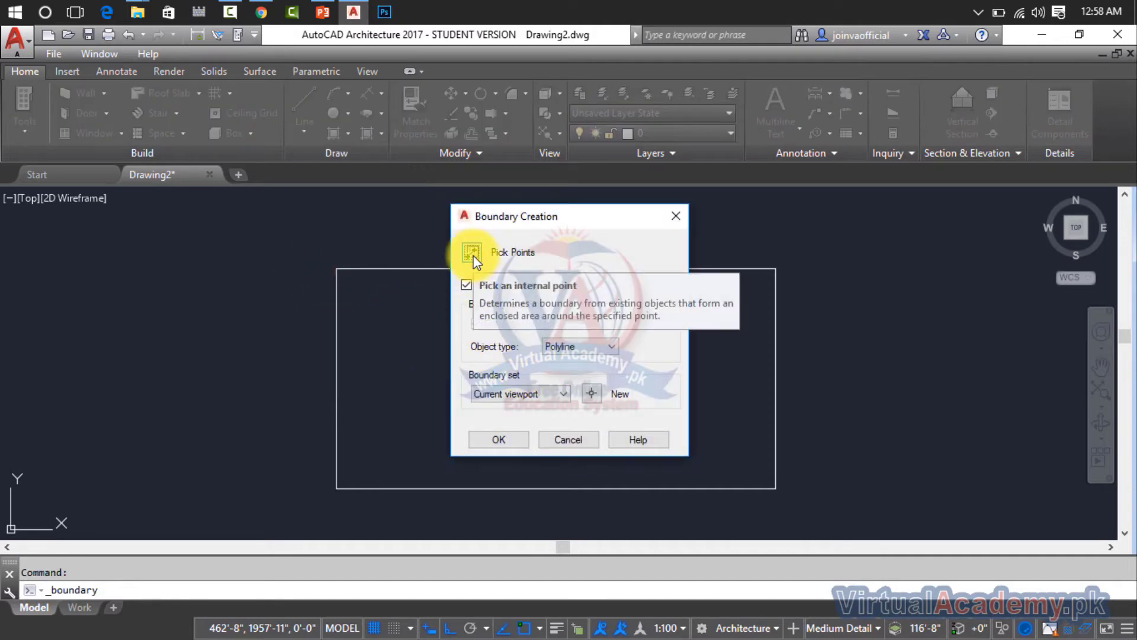
{"action": "left_click", "coordinate": [677, 222]}
{"action": "left_click", "coordinate": [675, 221]}
{"action": "key", "text": "Escape"}
{"action": "key", "text": "Escape"}
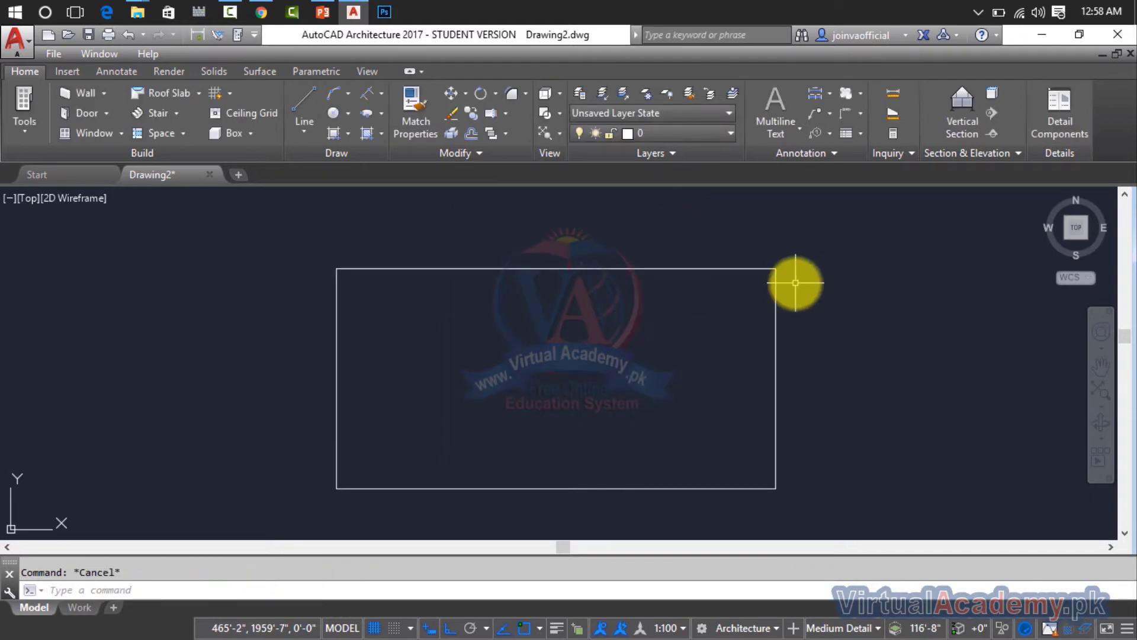
Step: Try to create a polyline boundary by picking an internal point, and cancel the command
{"action": "type", "text": "bo"}
{"action": "key", "text": "Return"}
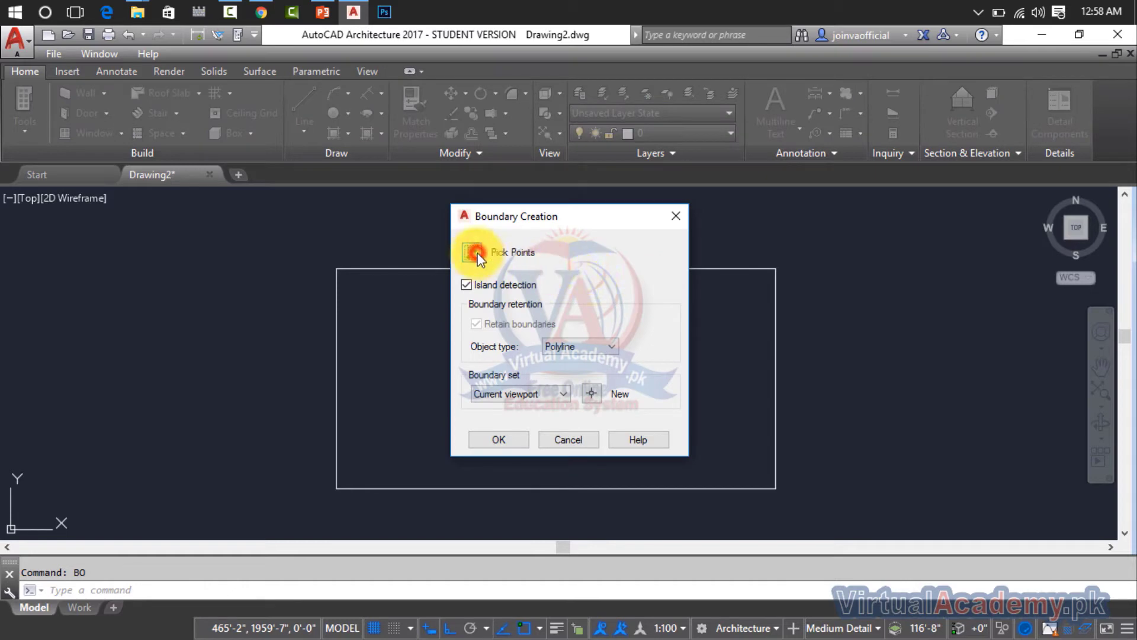
{"action": "left_click", "coordinate": [477, 253]}
{"action": "left_click", "coordinate": [478, 253]}
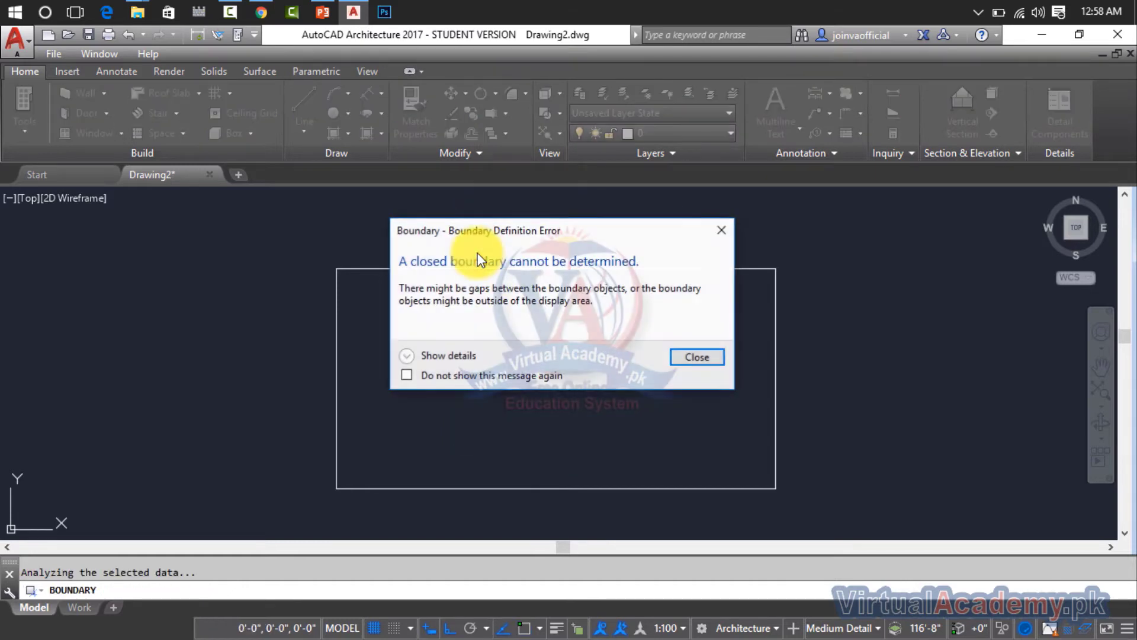
{"action": "left_click", "coordinate": [696, 357]}
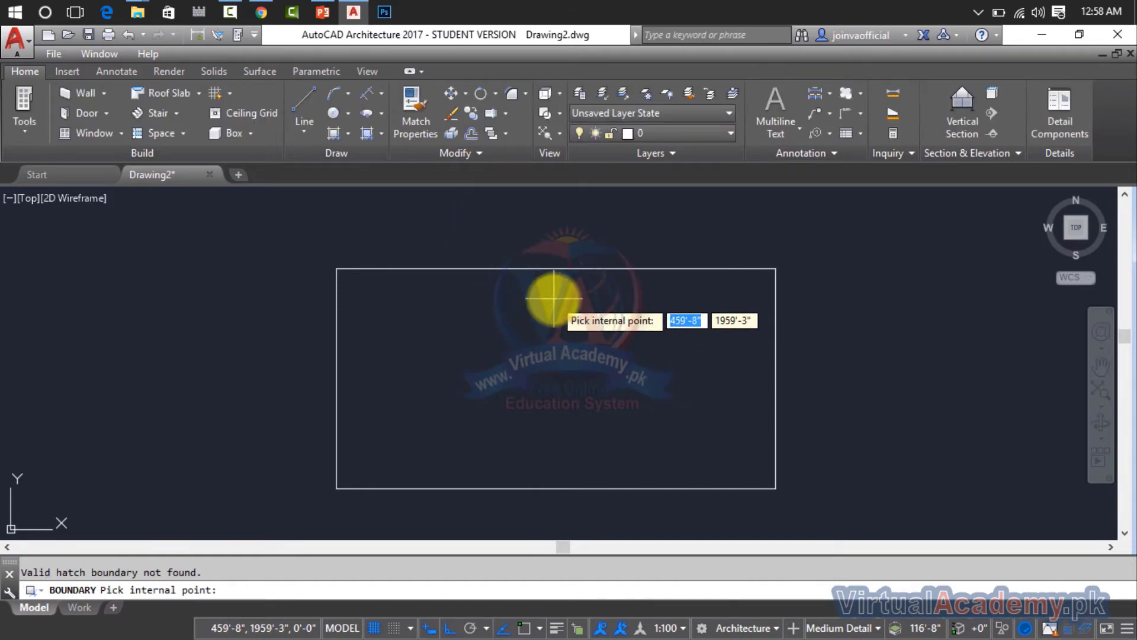
{"action": "key", "text": "Escape"}
Step: Start a boundary with Polyline as the object type and define a new boundary set from the rectangle's four lines
{"action": "type", "text": "bo"}
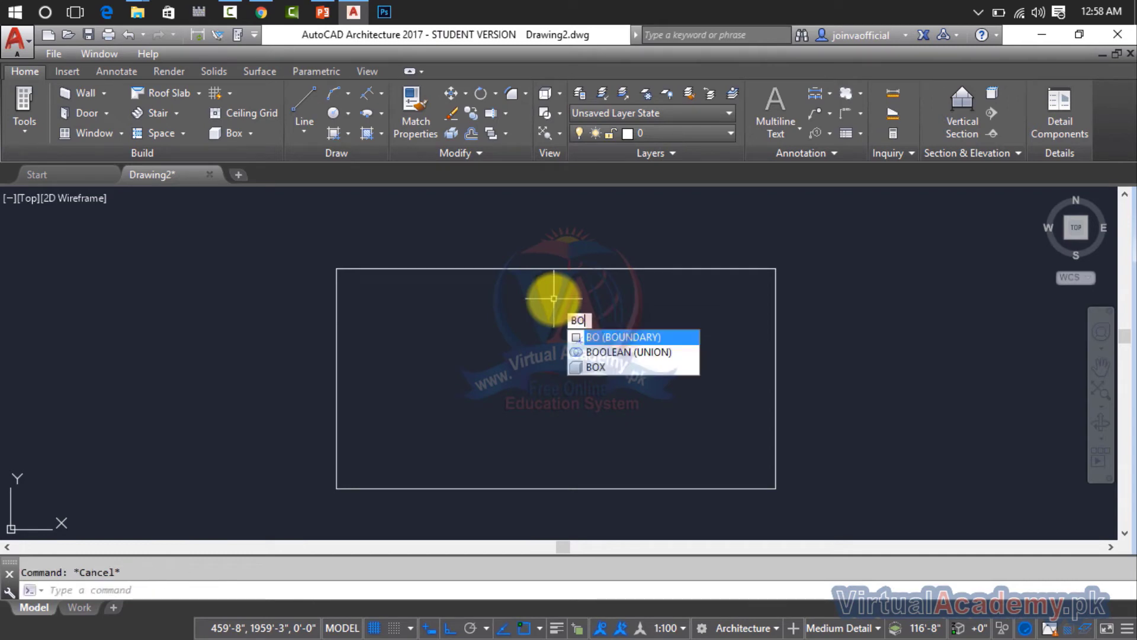
{"action": "key", "text": "Return"}
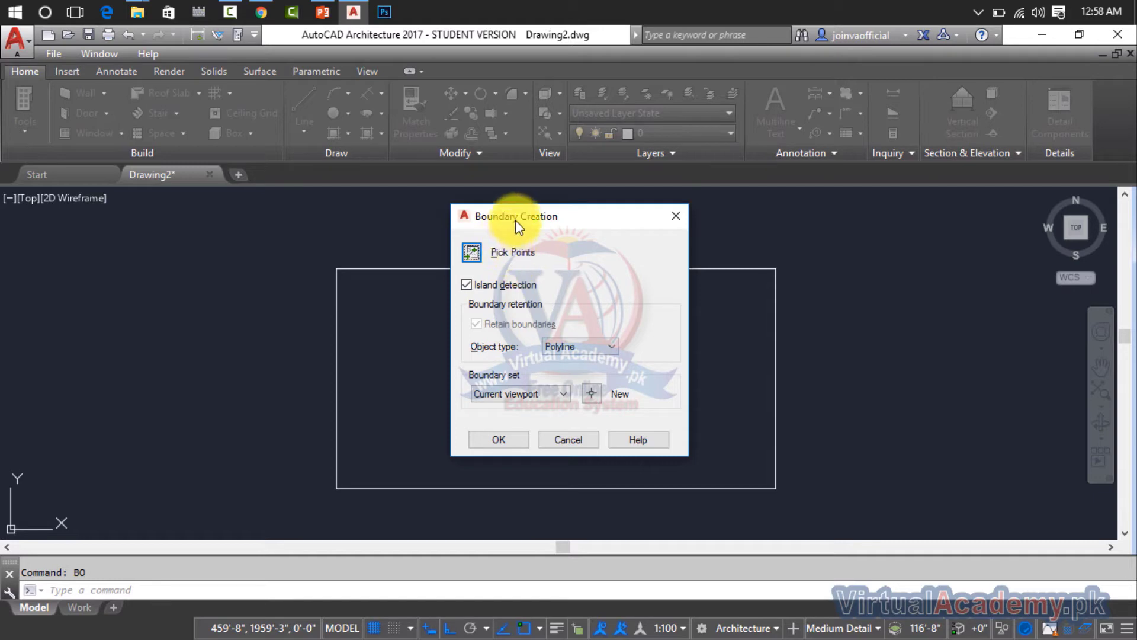
{"action": "left_click_drag", "start_coordinate": [515, 219], "coordinate": [712, 222]}
{"action": "left_click", "coordinate": [728, 343]}
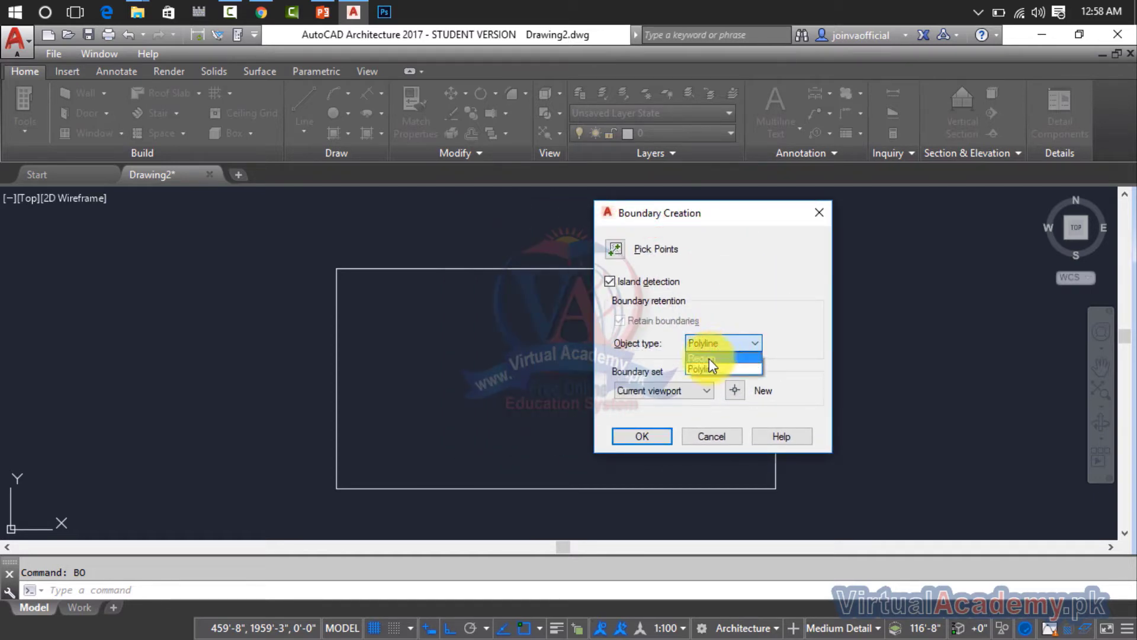
{"action": "left_click", "coordinate": [792, 349]}
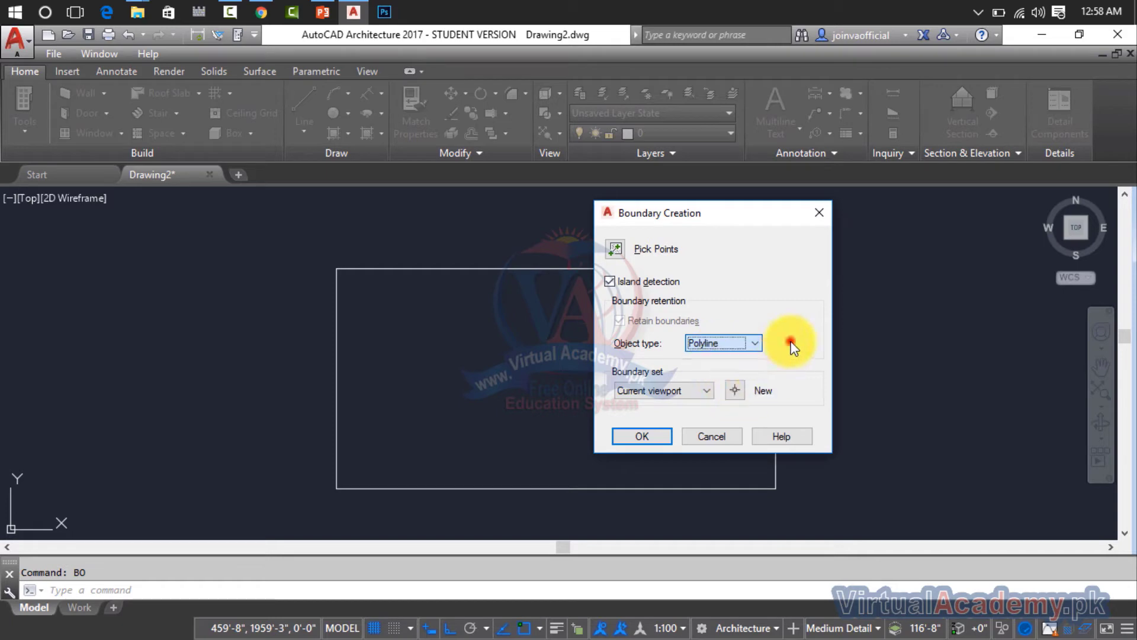
{"action": "left_click", "coordinate": [736, 390]}
{"action": "left_click", "coordinate": [739, 389]}
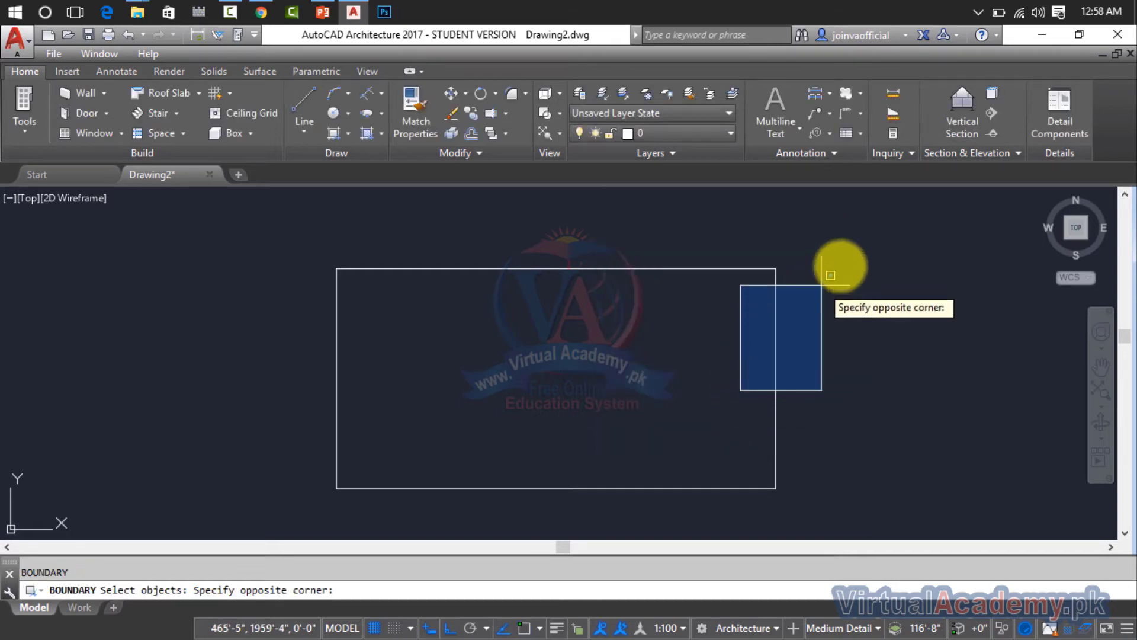
{"action": "left_click", "coordinate": [856, 237]}
{"action": "left_click", "coordinate": [857, 237]}
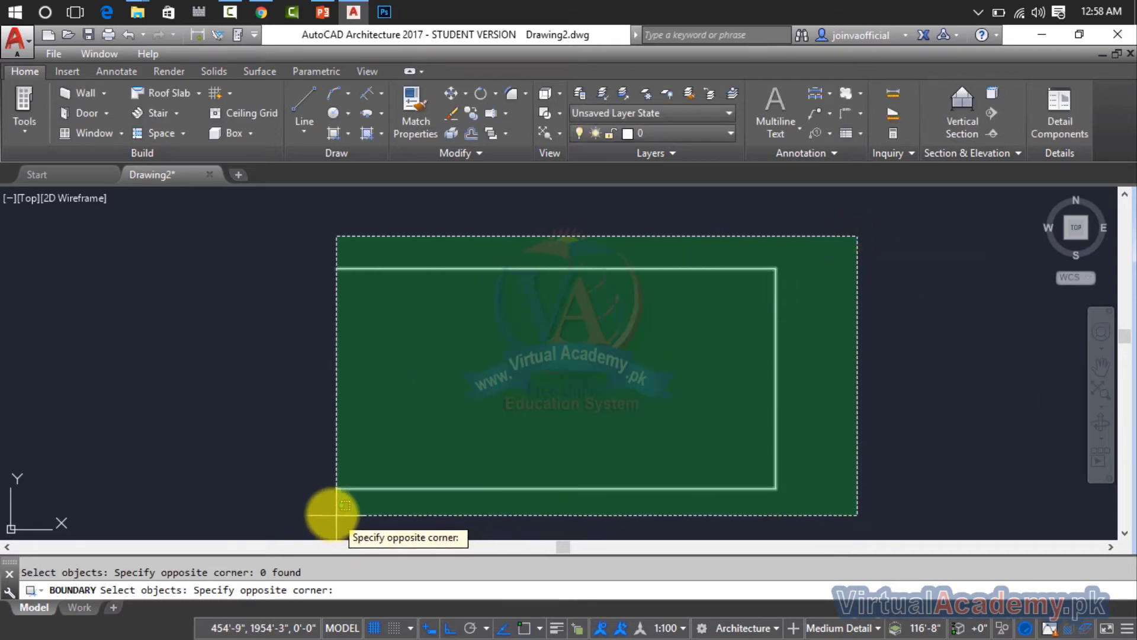
{"action": "left_click", "coordinate": [317, 508]}
{"action": "right_click", "coordinate": [513, 327]}
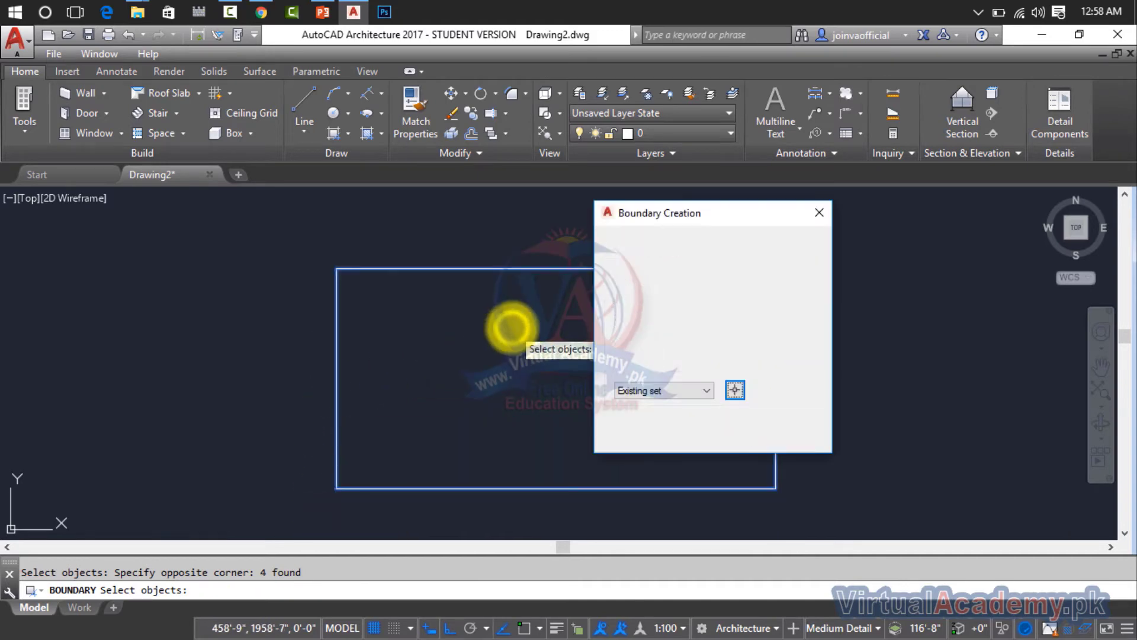
Step: Create the polyline boundary by picking an internal point inside the rectangle
{"action": "left_click", "coordinate": [617, 249]}
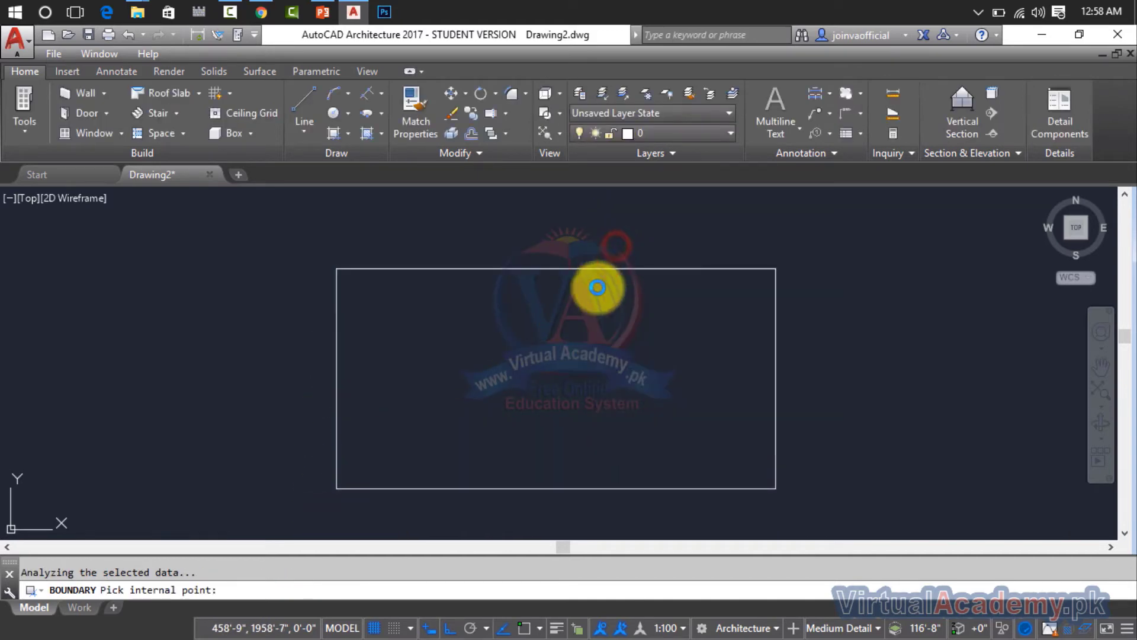
{"action": "left_click", "coordinate": [596, 285]}
{"action": "left_click", "coordinate": [705, 358]}
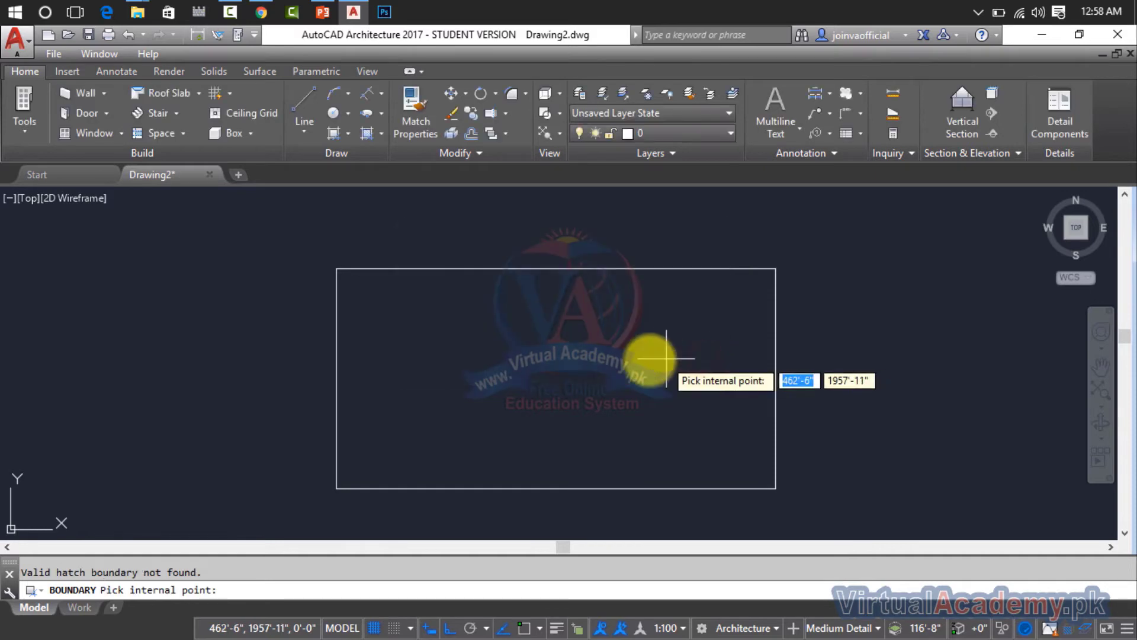
{"action": "left_click", "coordinate": [609, 356]}
{"action": "right_click", "coordinate": [609, 357]}
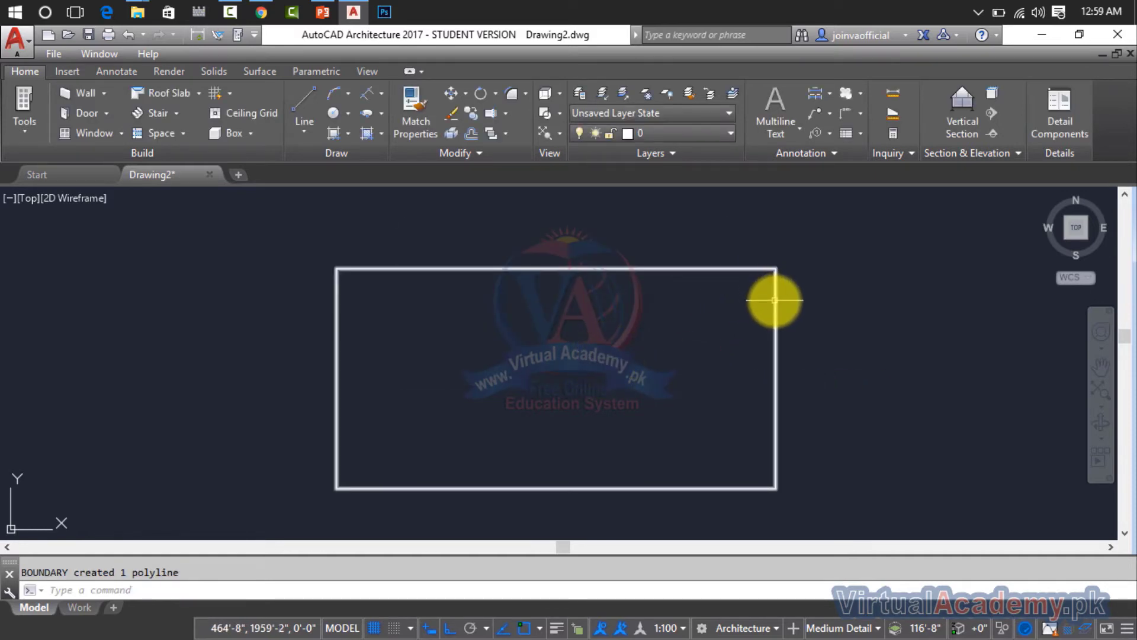
Step: Move the boundary polyline horizontally to the right, clear of the original four lines
{"action": "scroll", "coordinate": [777, 304], "scroll_direction": "down", "scroll_amount": 2}
{"action": "middle_click_drag", "start_coordinate": [777, 303], "coordinate": [541, 319]}
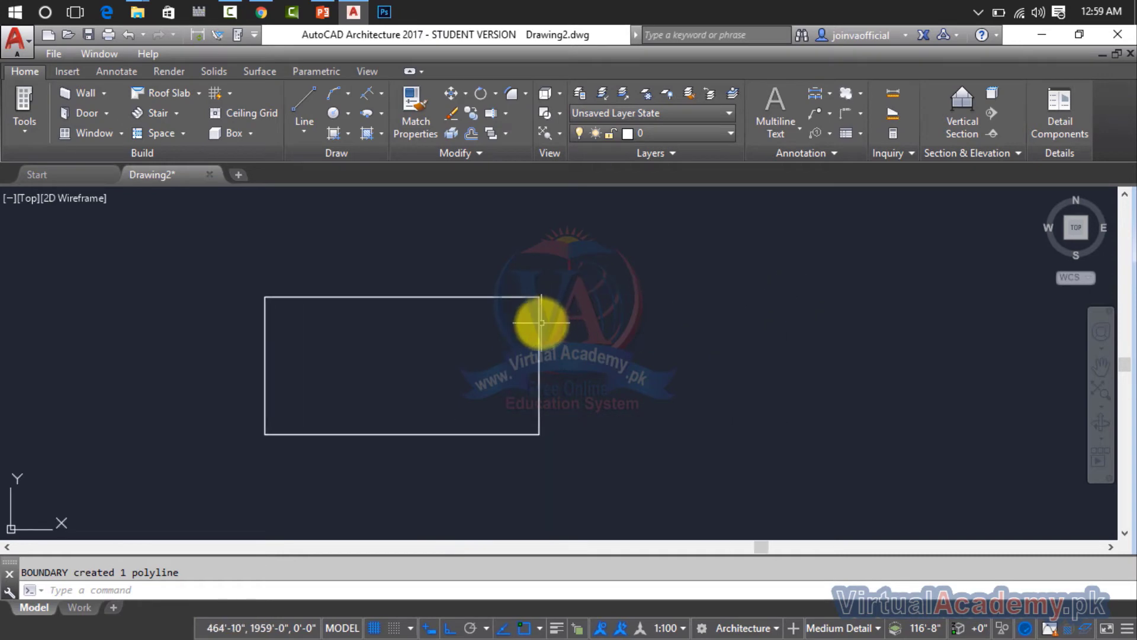
{"action": "type", "text": "m"}
{"action": "key", "text": "Return"}
{"action": "left_click", "coordinate": [539, 323]}
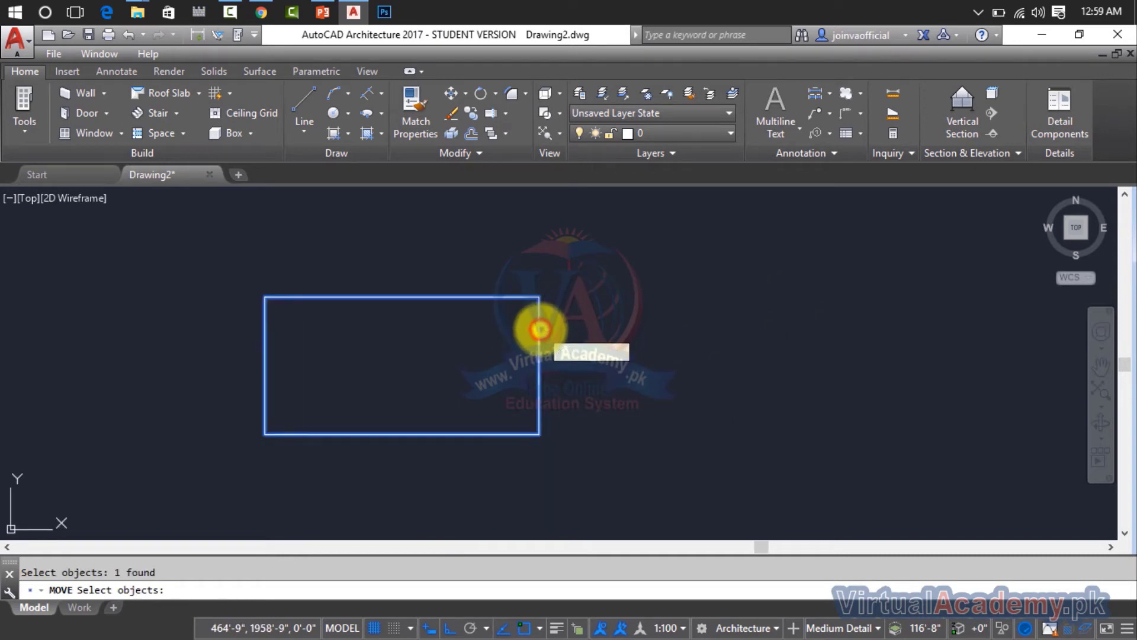
{"action": "key", "text": "Return"}
{"action": "left_click", "coordinate": [539, 327]}
{"action": "left_click", "coordinate": [919, 329]}
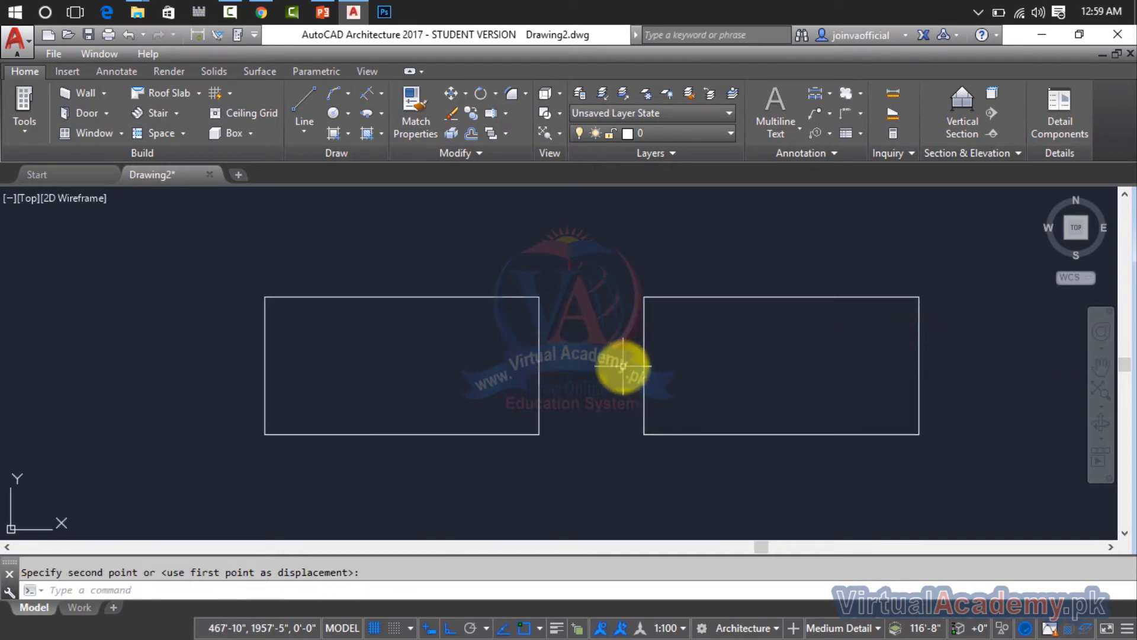
{"action": "key", "text": "Escape"}
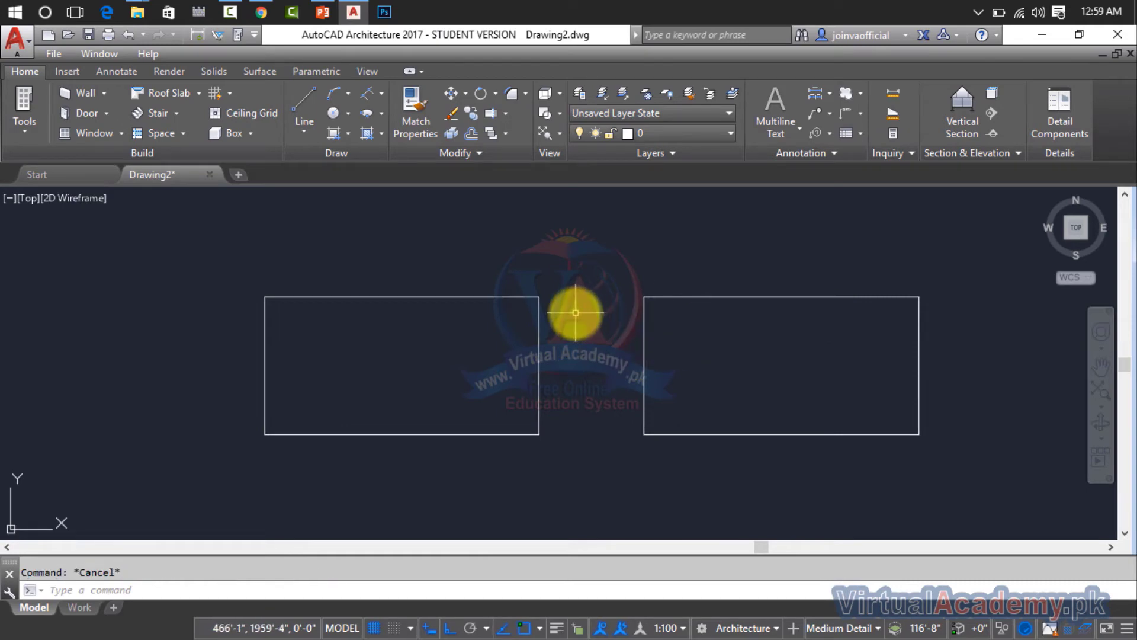
Step: Examine the properties of the original rectangle's right and upper lines, and close the properties display
{"action": "double_click", "coordinate": [539, 331]}
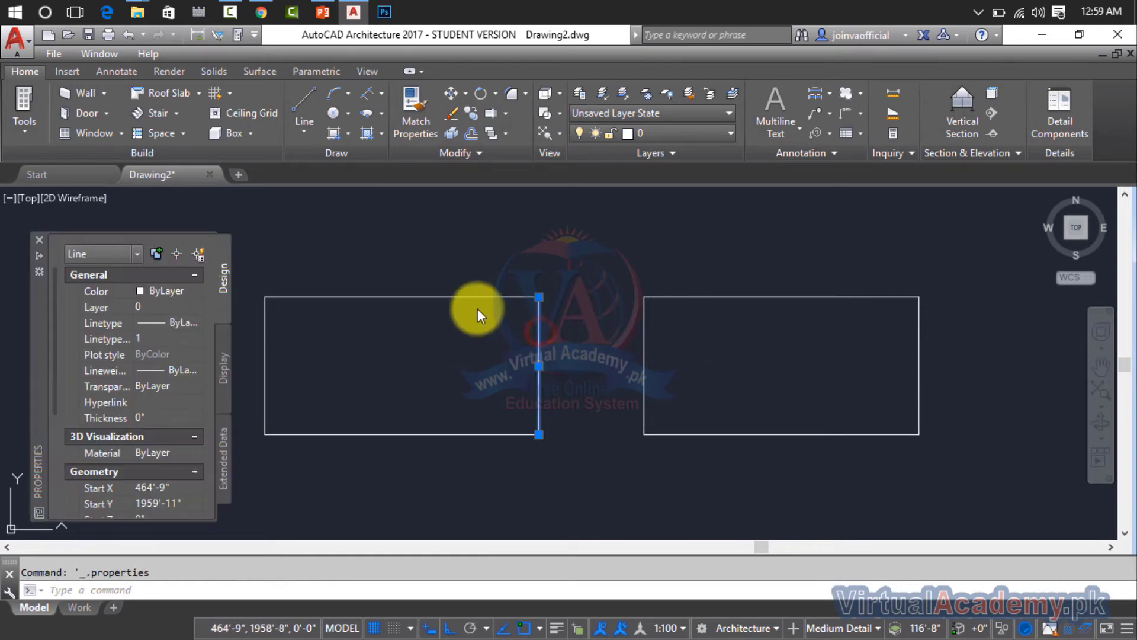
{"action": "left_click", "coordinate": [472, 297]}
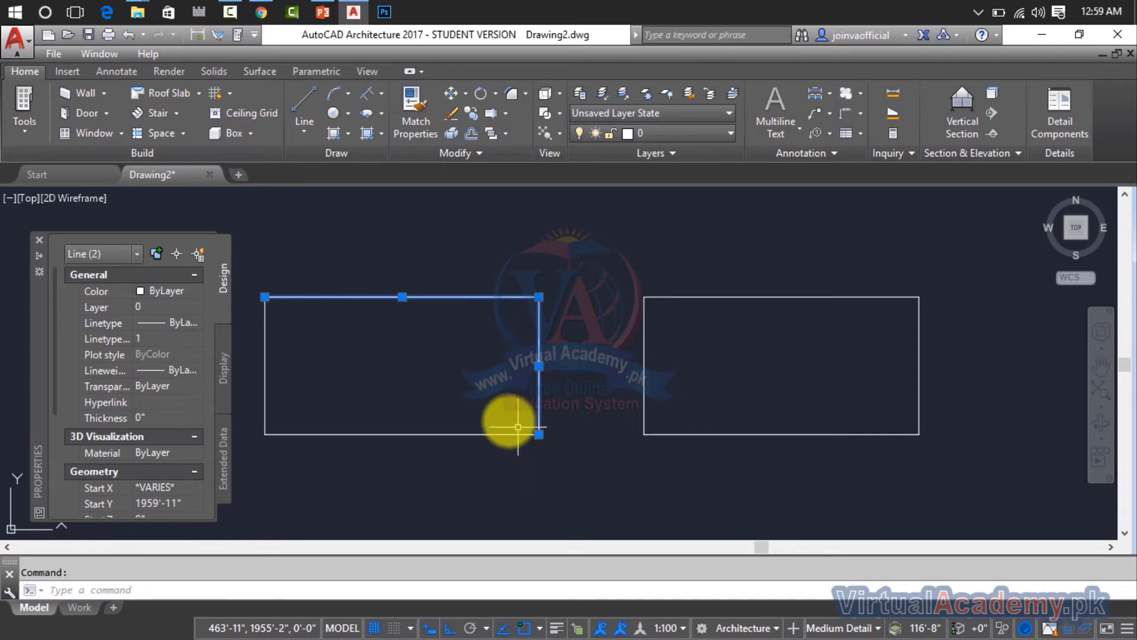
{"action": "key", "text": "Escape"}
{"action": "left_click", "coordinate": [40, 239]}
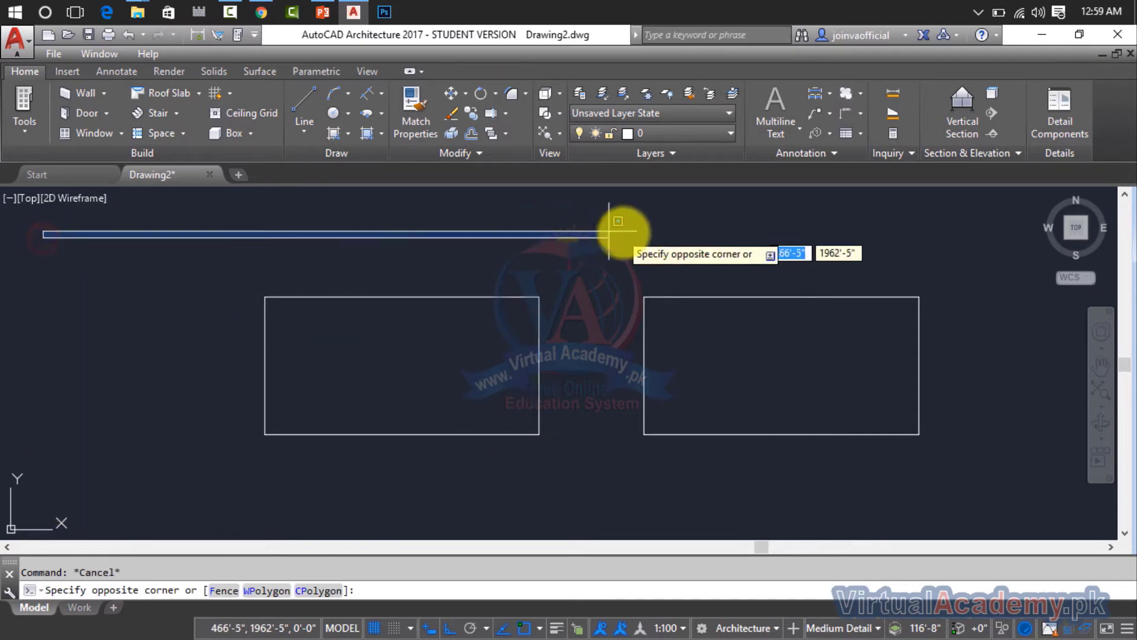
{"action": "left_click", "coordinate": [581, 262]}
Step: Erase all four separate lines of the original rectangle
{"action": "left_click", "coordinate": [577, 264]}
{"action": "left_click", "coordinate": [233, 431]}
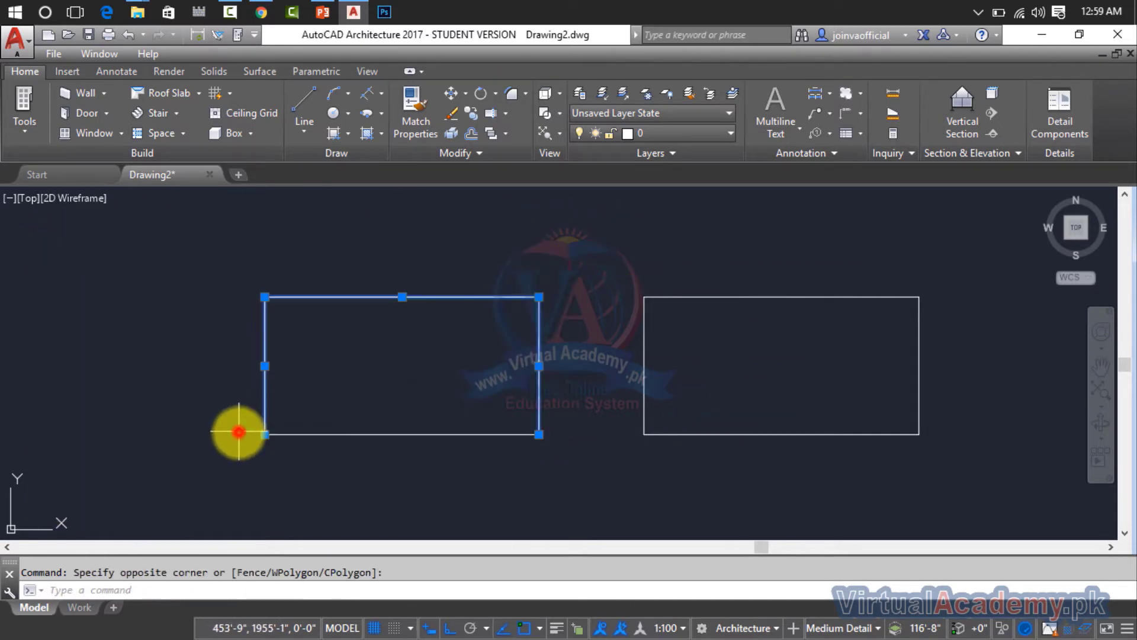
{"action": "key", "text": "Delete"}
{"action": "left_click", "coordinate": [568, 326]}
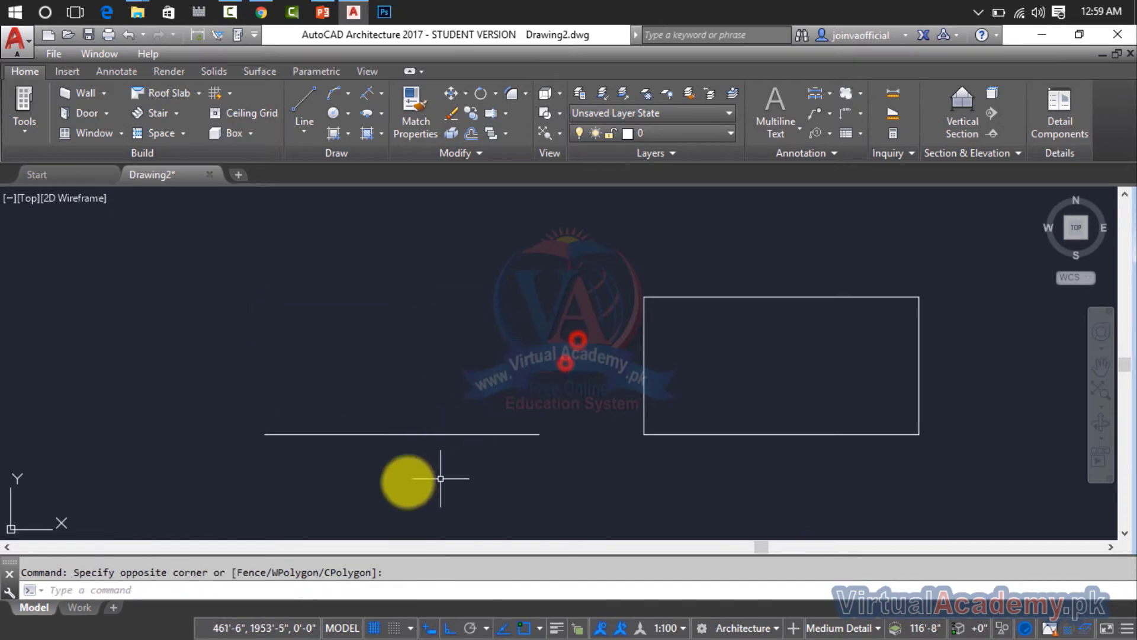
{"action": "left_click", "coordinate": [584, 413]}
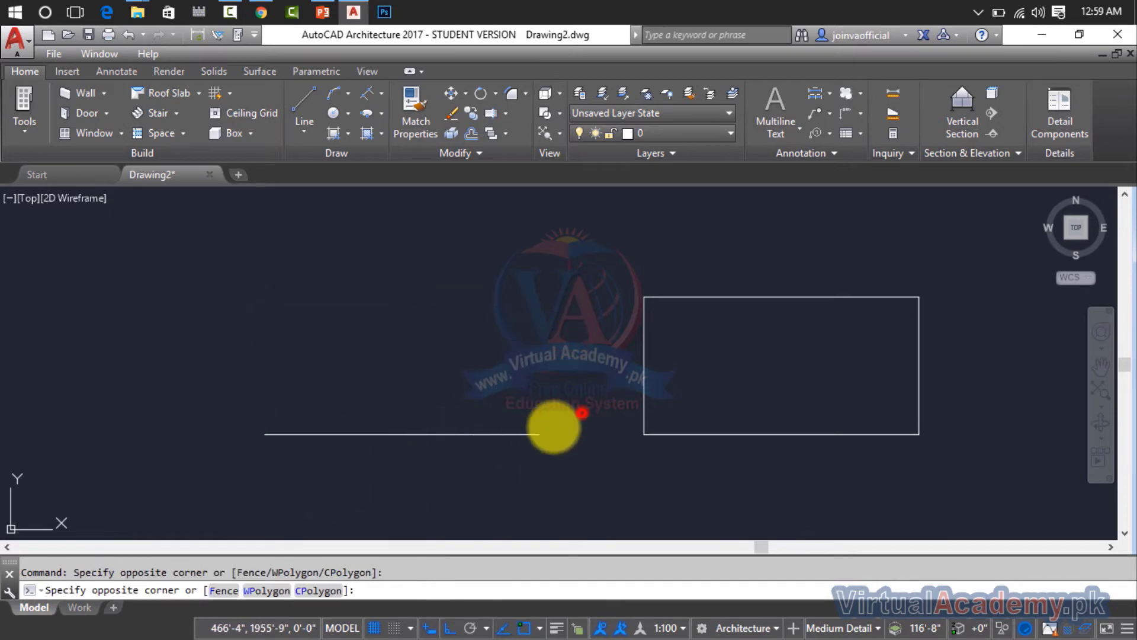
{"action": "left_click", "coordinate": [258, 449]}
{"action": "key", "text": "Delete"}
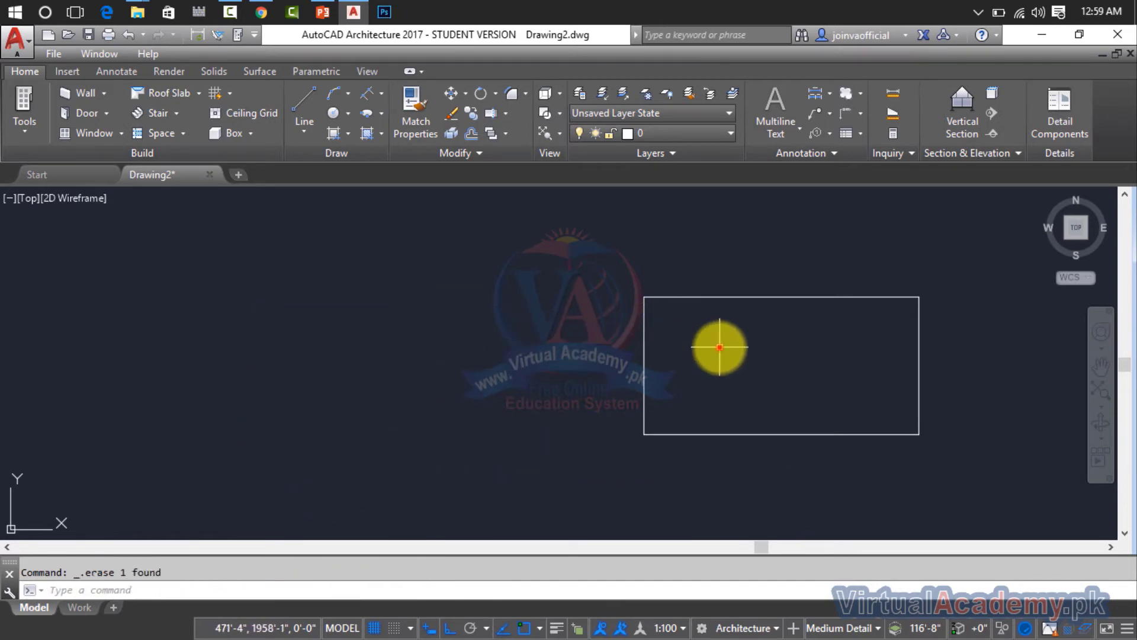
Step: Select the remaining boundary polyline as a single object and erase it
{"action": "left_click", "coordinate": [719, 342]}
{"action": "left_click", "coordinate": [758, 296]}
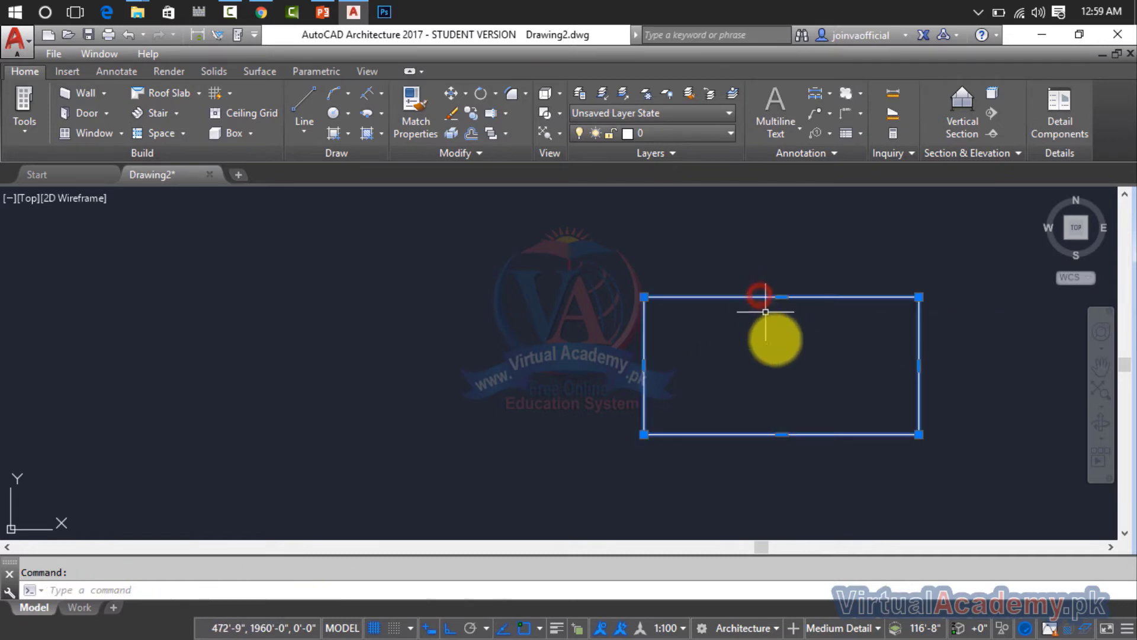
{"action": "left_click", "coordinate": [970, 276]}
{"action": "left_click", "coordinate": [572, 455]}
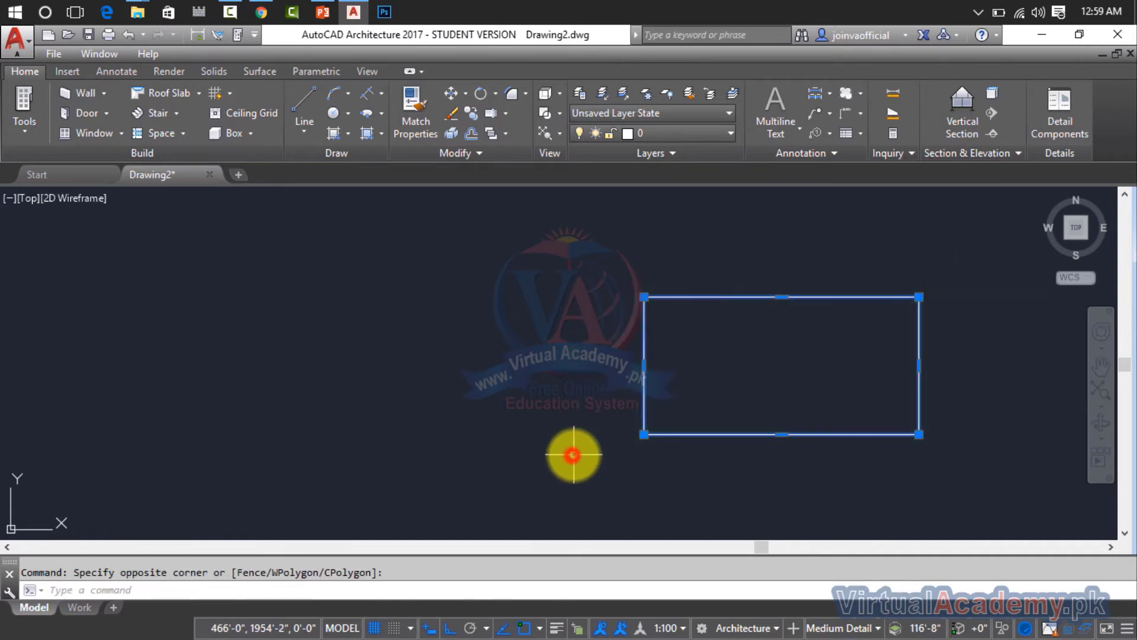
{"action": "key", "text": "Delete"}
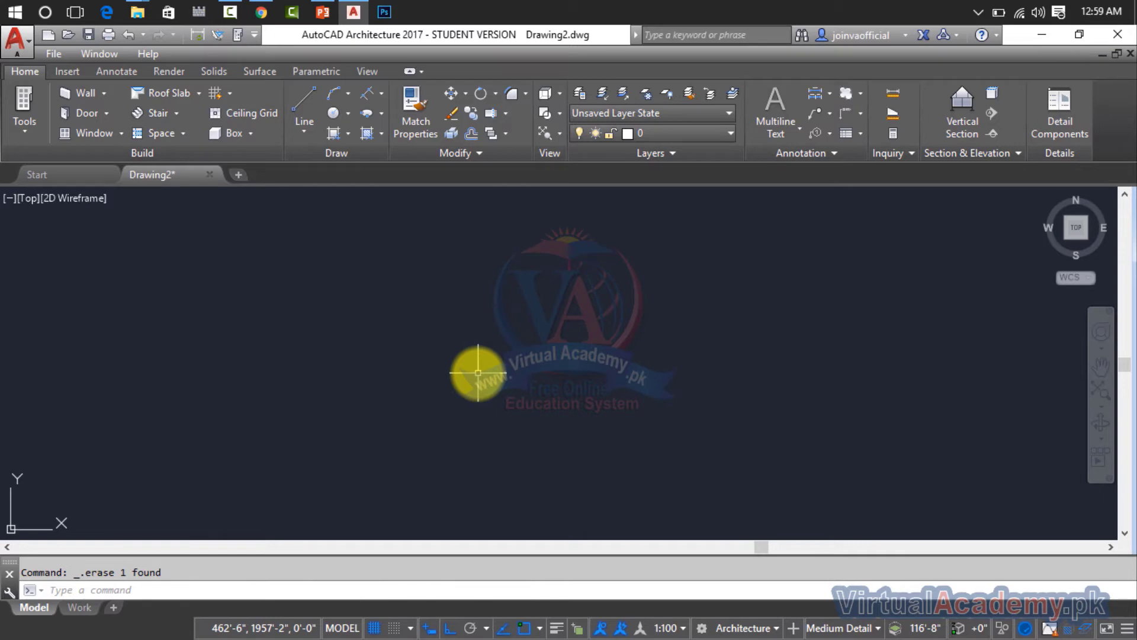
Step: Draw a closed four-sided outline from separate lines, about 14' wide and 6' high, with a slightly slanted left side
{"action": "key", "text": "Return"}
{"action": "left_click", "coordinate": [407, 300]}
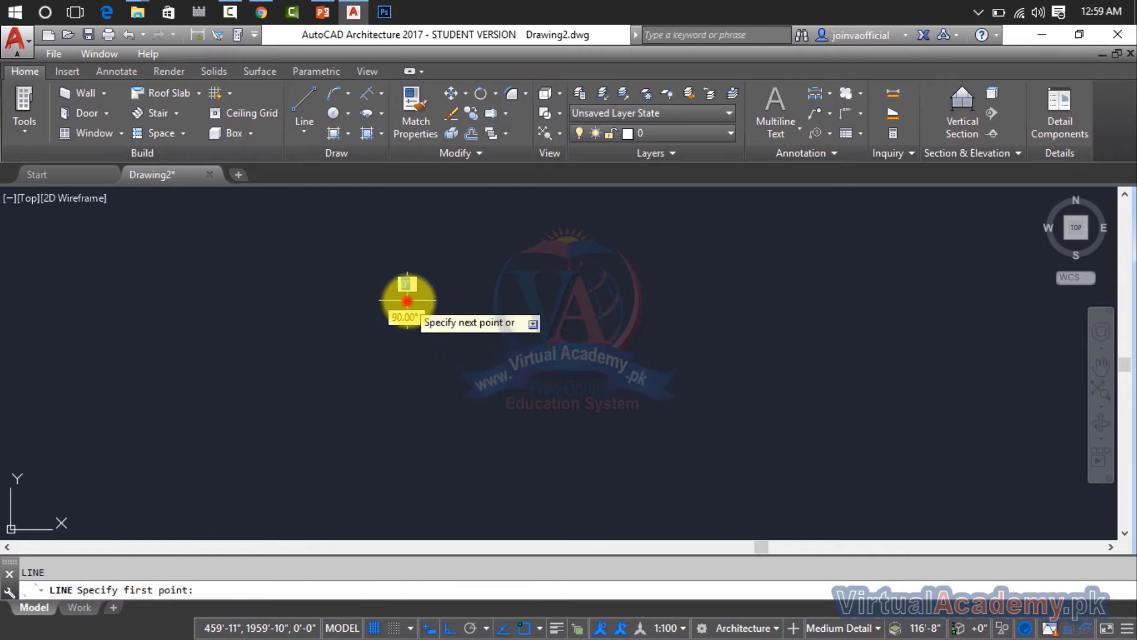
{"action": "left_click", "coordinate": [798, 300]}
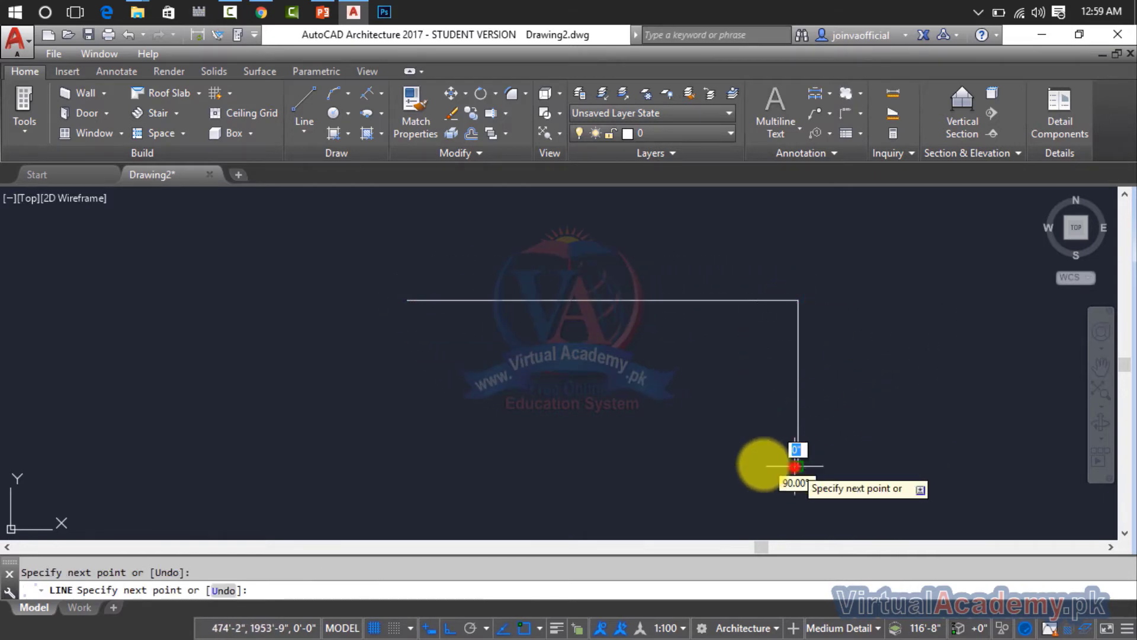
{"action": "left_click", "coordinate": [798, 465]}
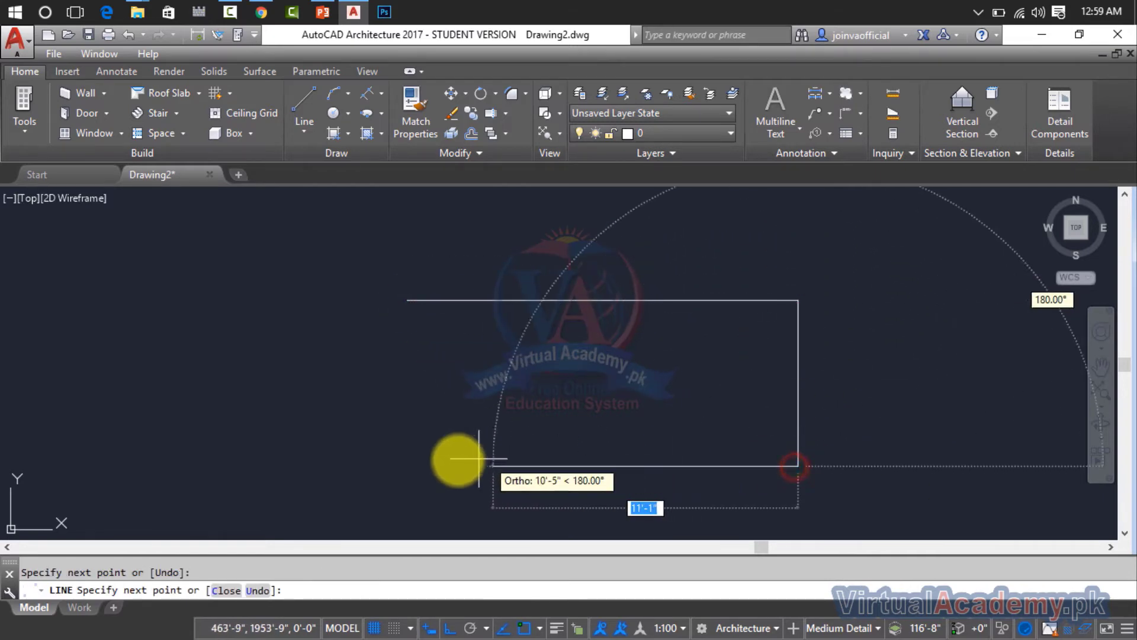
{"action": "left_click", "coordinate": [395, 465]}
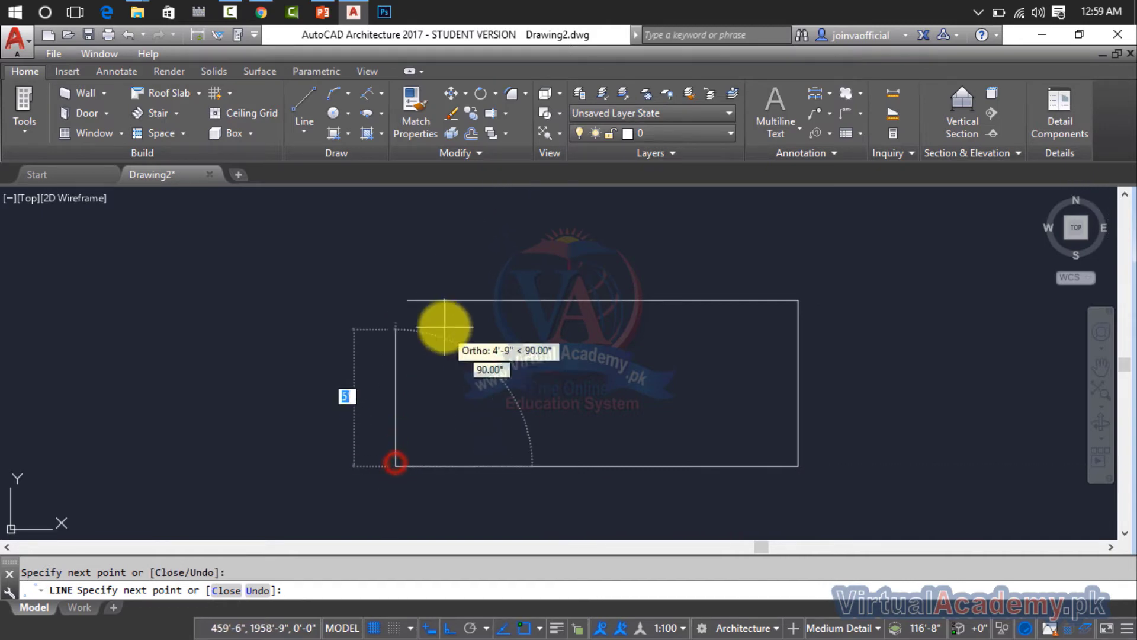
{"action": "left_click", "coordinate": [407, 300]}
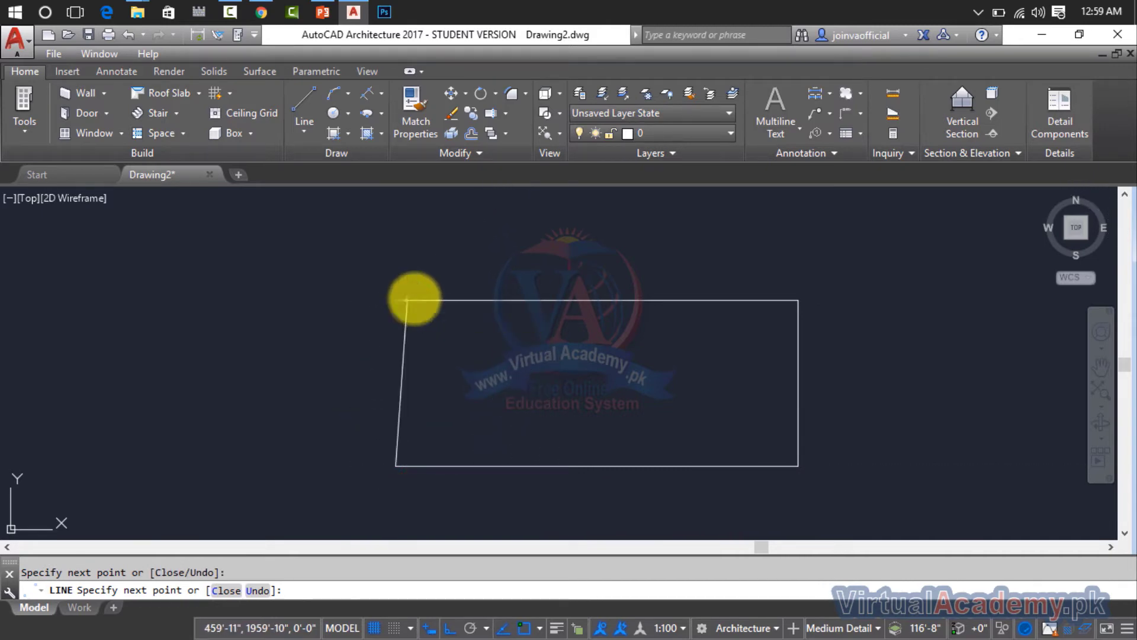
{"action": "key", "text": "Escape"}
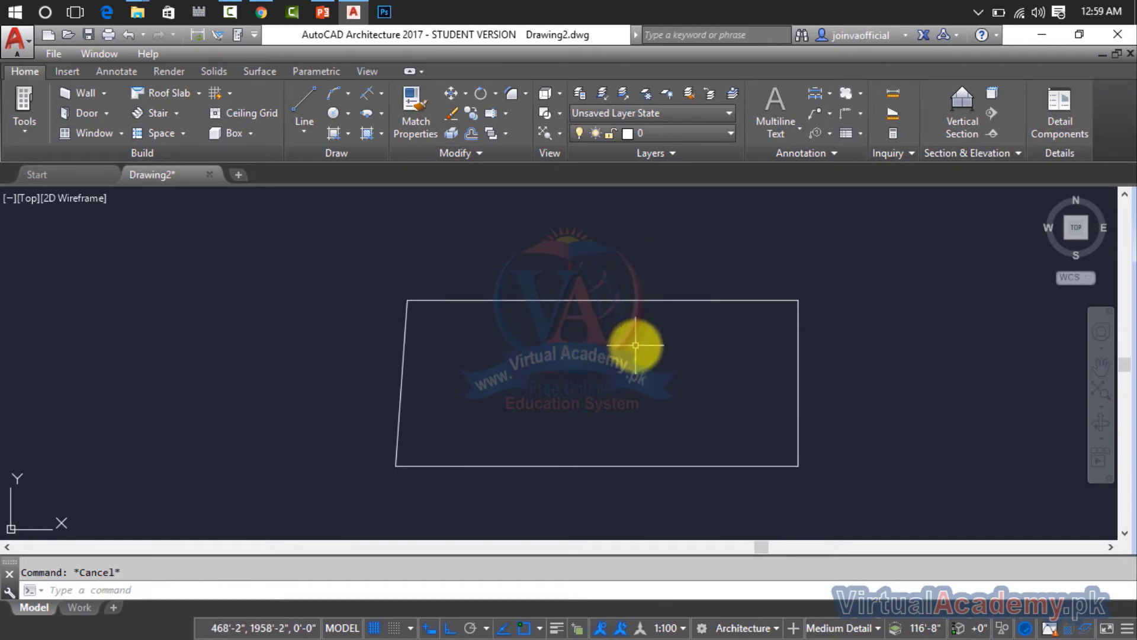
Step: Create a polyline boundary from the new four-sided outline by picking internal points
{"action": "left_click", "coordinate": [348, 134]}
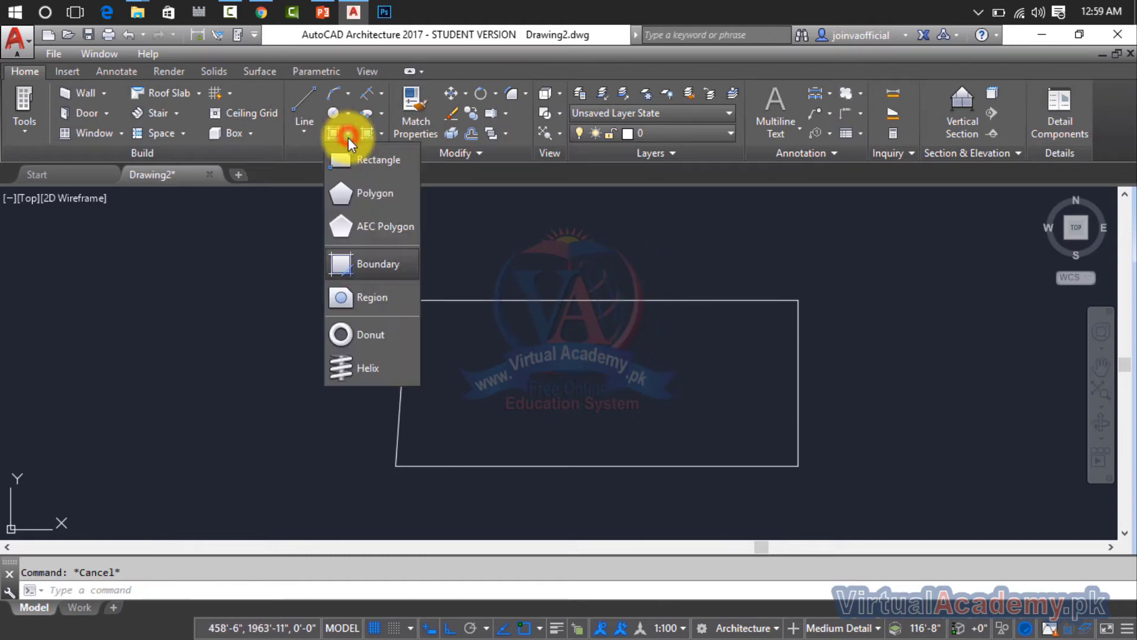
{"action": "left_click", "coordinate": [383, 270]}
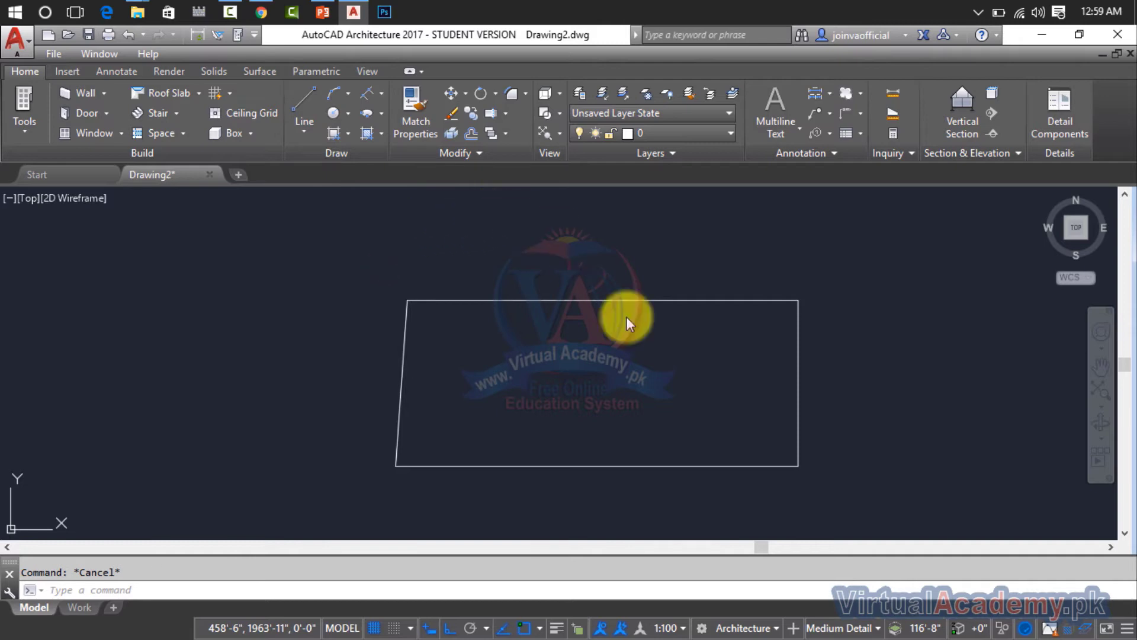
{"action": "left_click", "coordinate": [615, 249]}
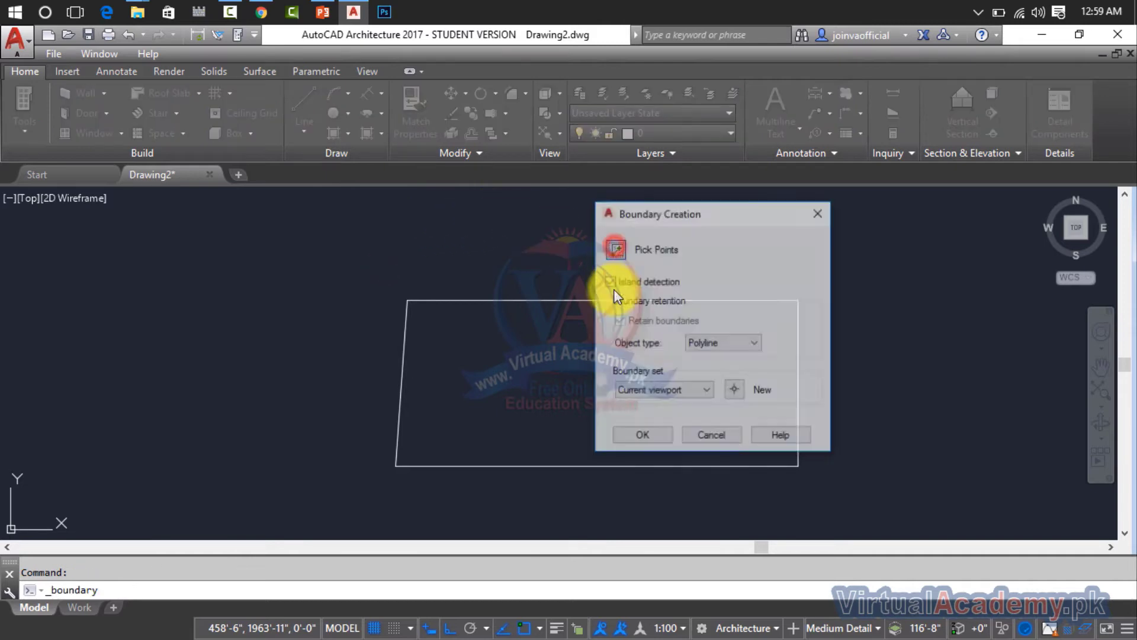
{"action": "left_click", "coordinate": [610, 332]}
{"action": "left_click", "coordinate": [689, 357]}
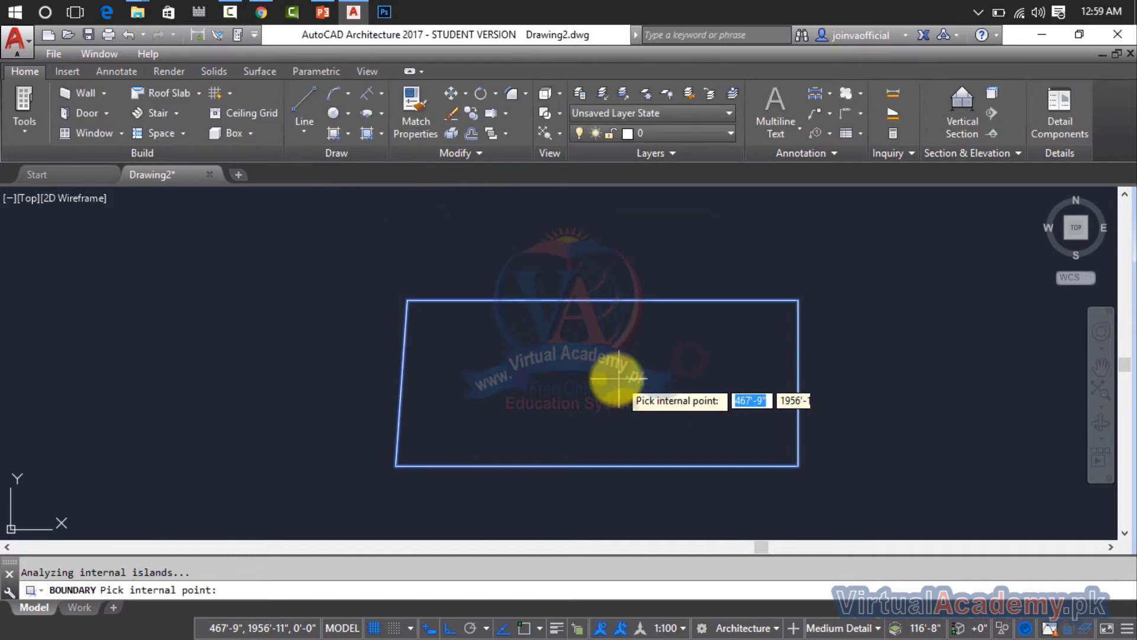
{"action": "left_click", "coordinate": [594, 365]}
{"action": "left_click", "coordinate": [594, 366]}
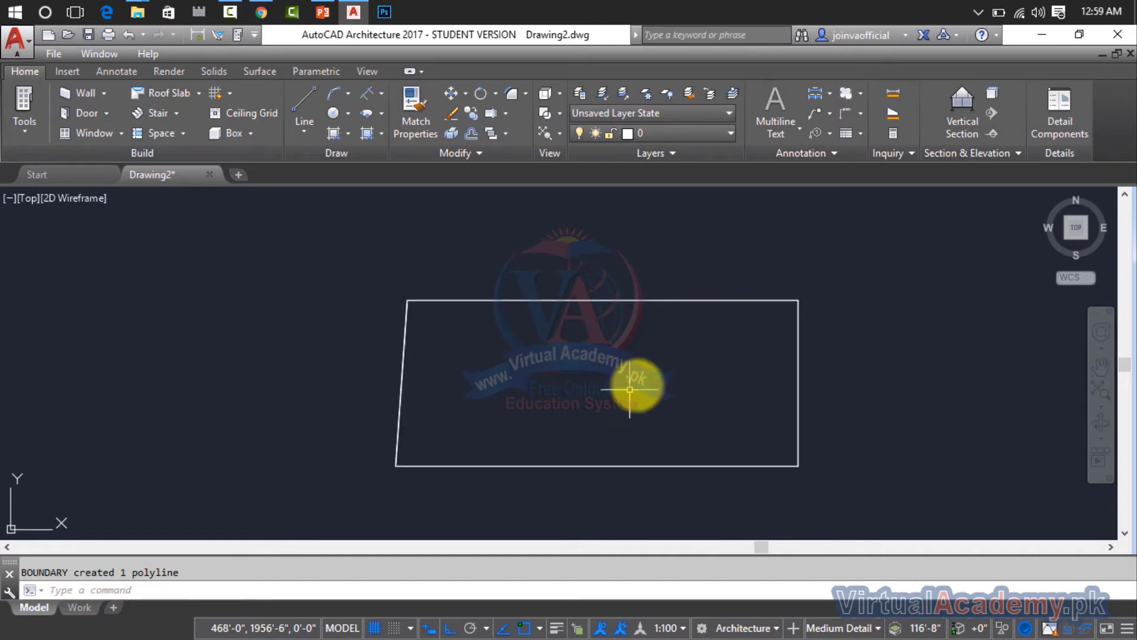
Step: Hatch the inside of the slanted four-sided outline with the ANGLE pattern by picking an internal point
{"action": "scroll", "coordinate": [630, 390], "scroll_direction": "down", "scroll_amount": 2}
{"action": "middle_click_drag", "start_coordinate": [630, 388], "coordinate": [419, 326]}
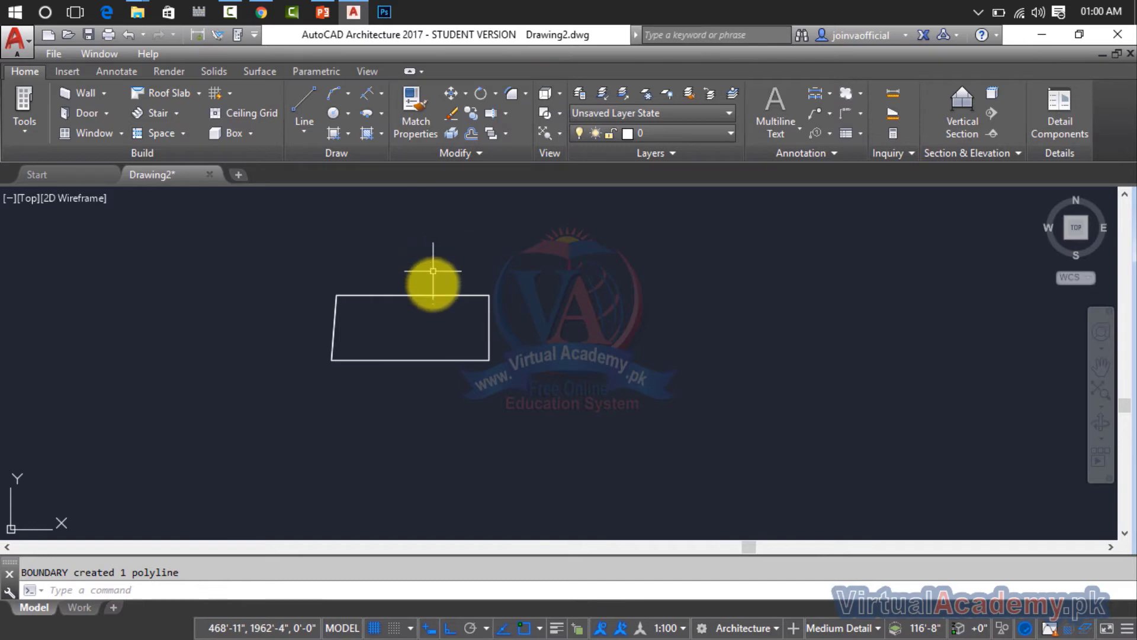
{"action": "left_click", "coordinate": [383, 135]}
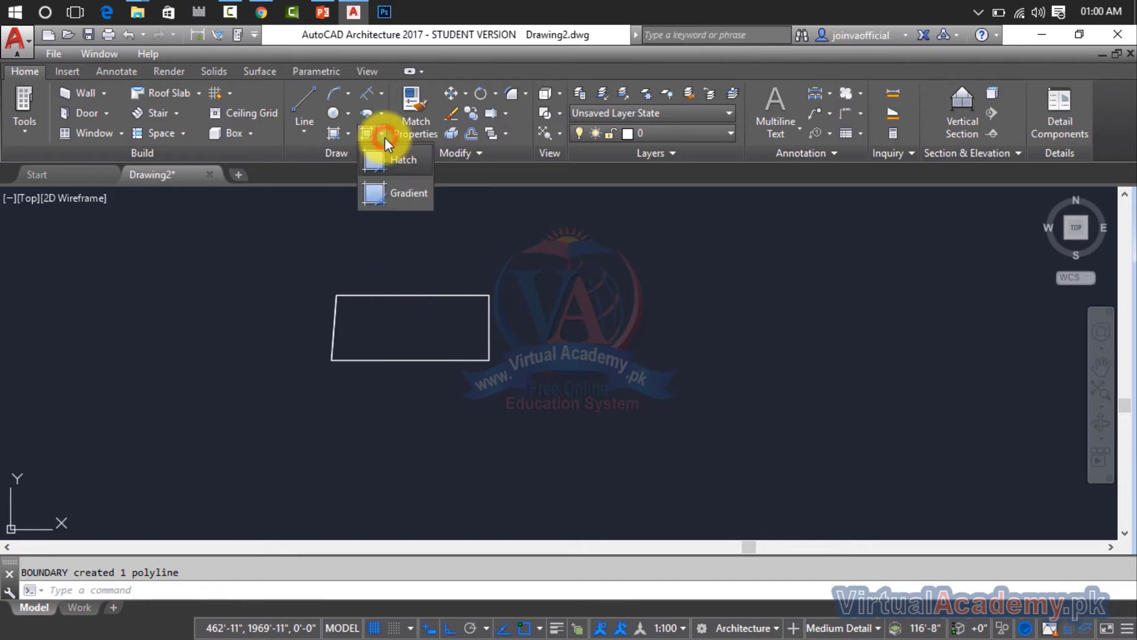
{"action": "left_click", "coordinate": [388, 163]}
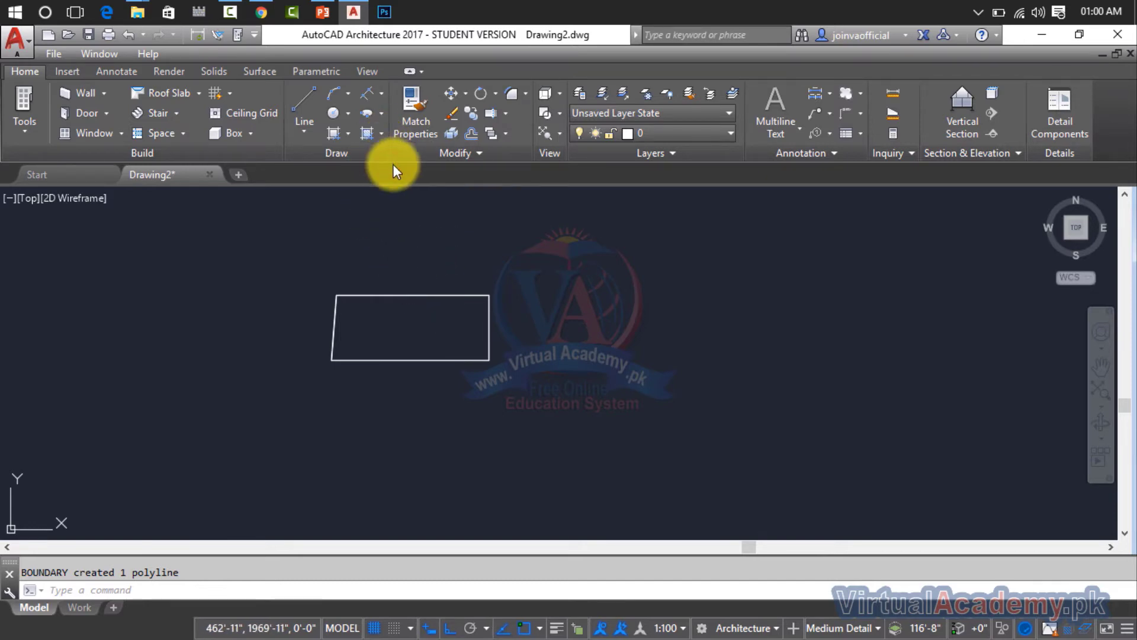
{"action": "scroll", "coordinate": [405, 264], "scroll_direction": "up", "scroll_amount": 4}
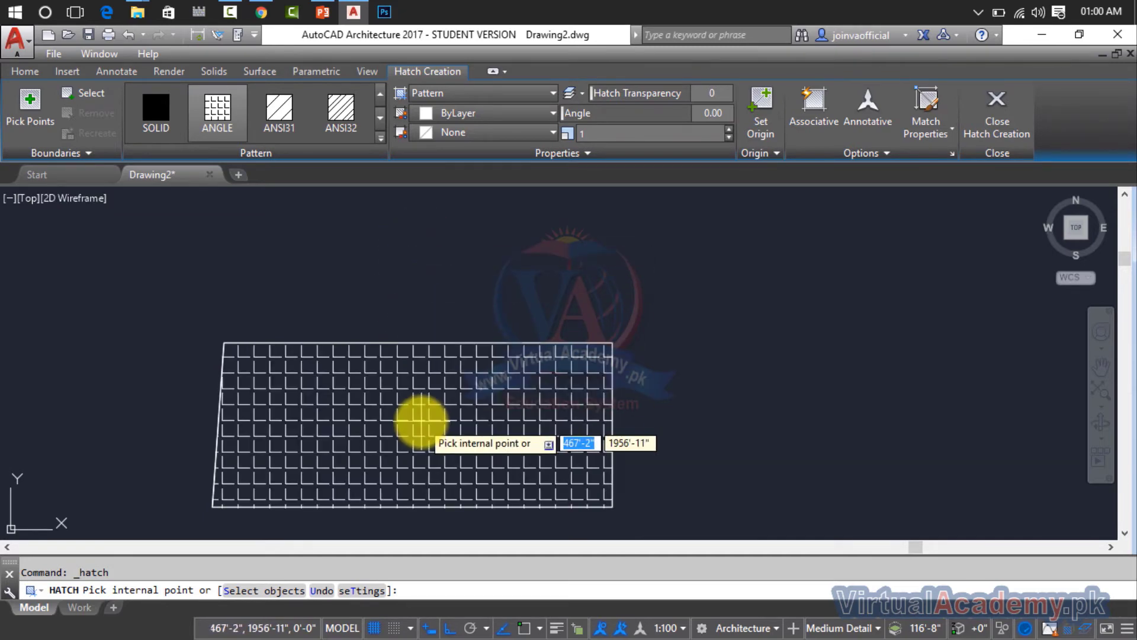
{"action": "left_click", "coordinate": [421, 422]}
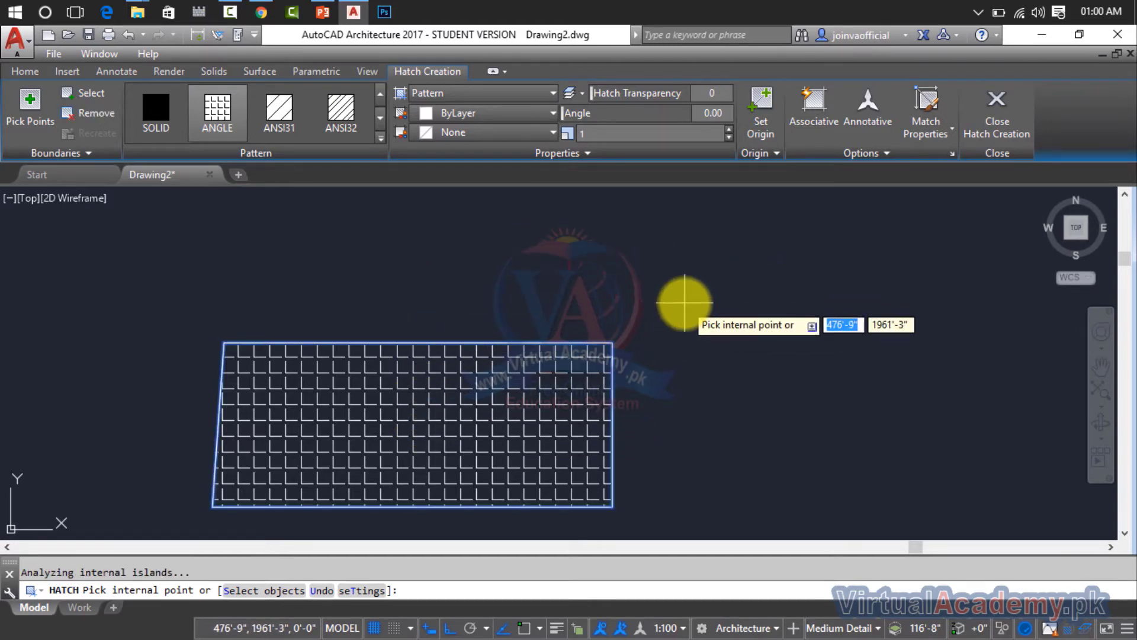
{"action": "key", "text": "Return"}
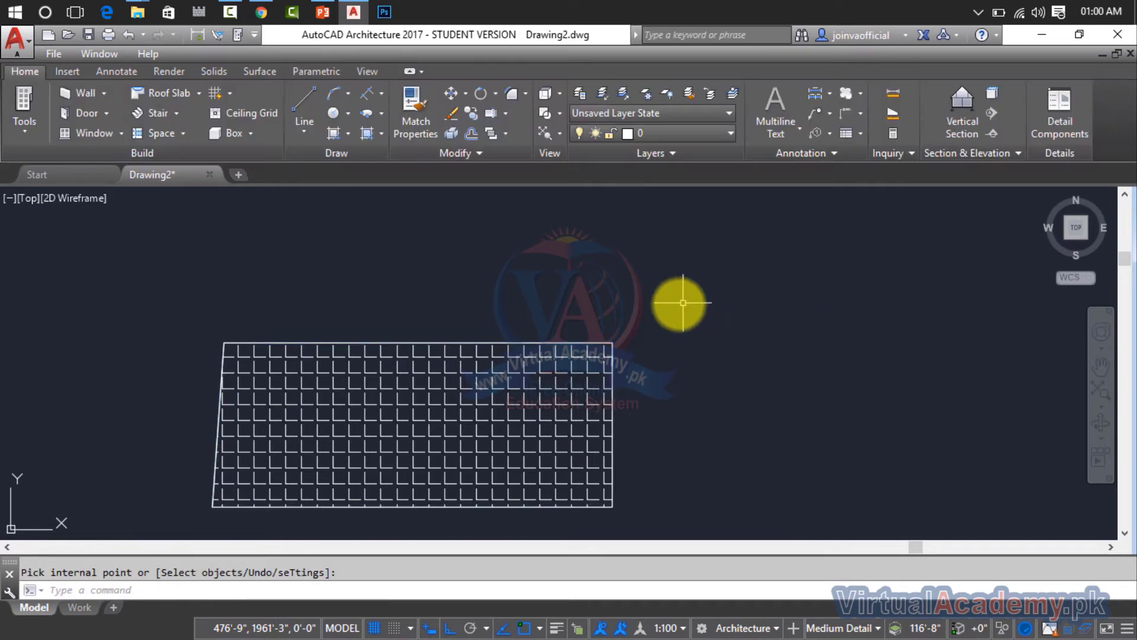
Step: Try adding to the hatch's boundary by internal point and by selected object, and removing a boundary object
{"action": "left_click", "coordinate": [524, 375]}
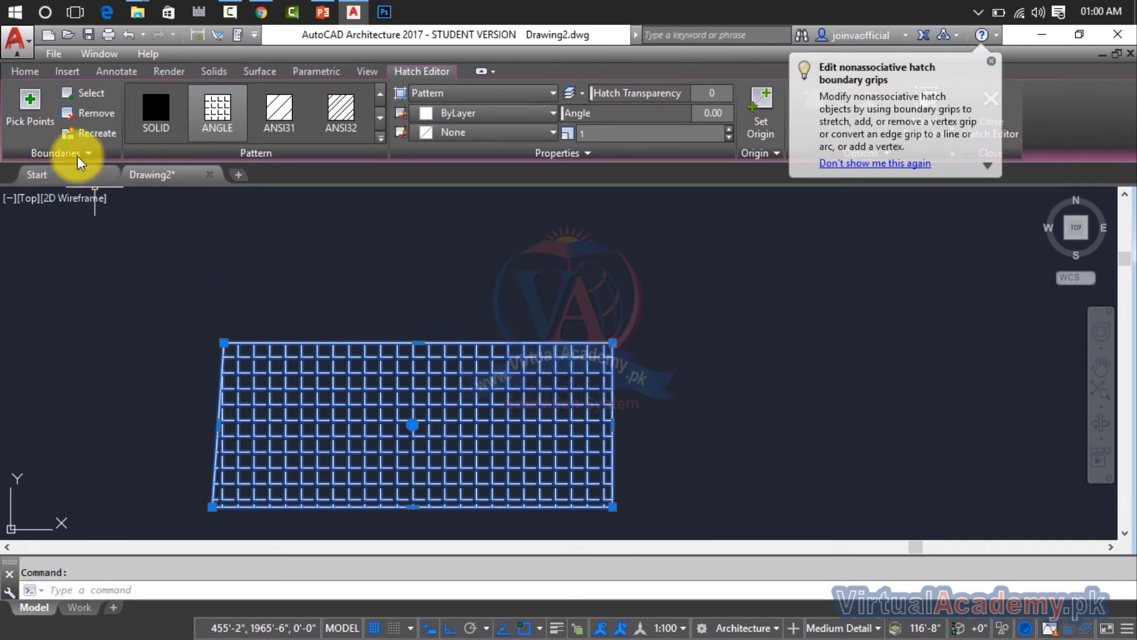
{"action": "left_click", "coordinate": [29, 110]}
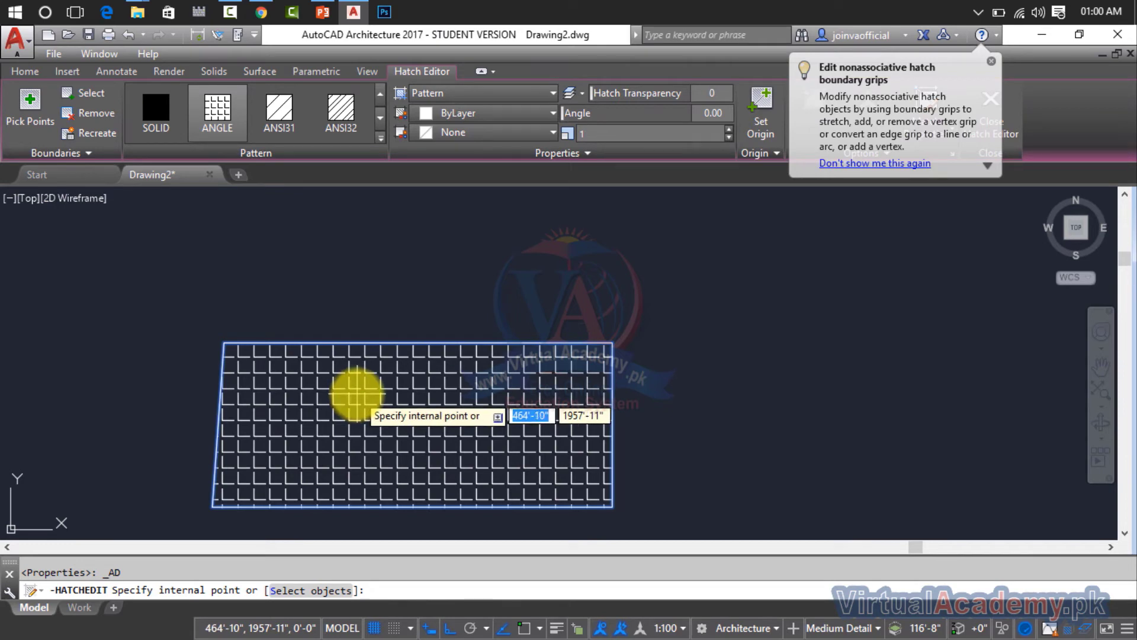
{"action": "left_click", "coordinate": [94, 93]}
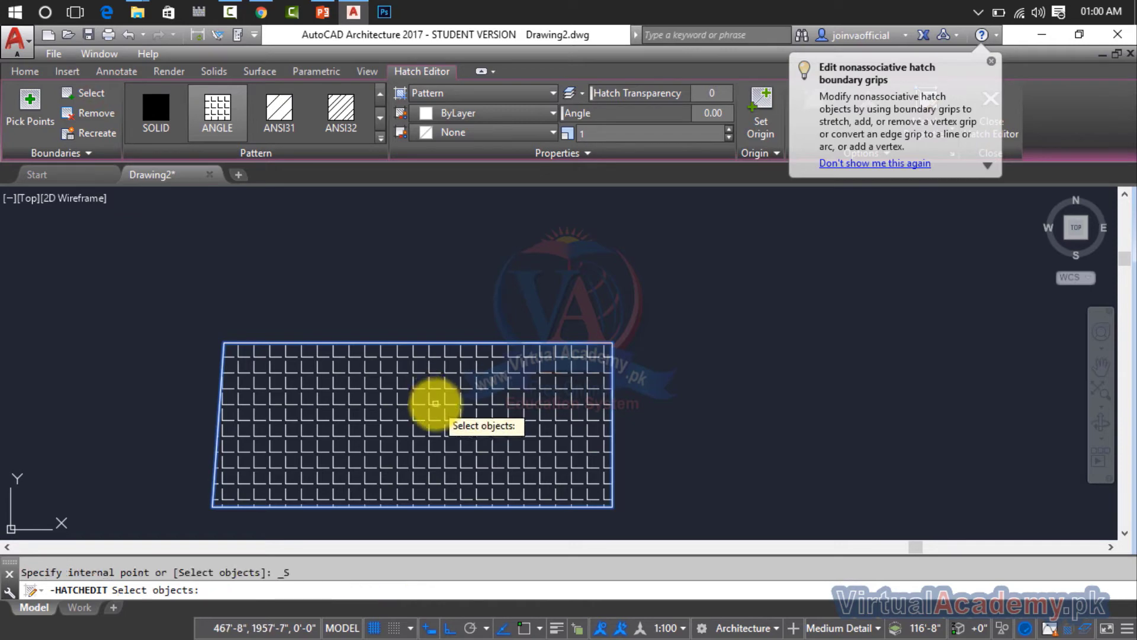
{"action": "left_click", "coordinate": [436, 404]}
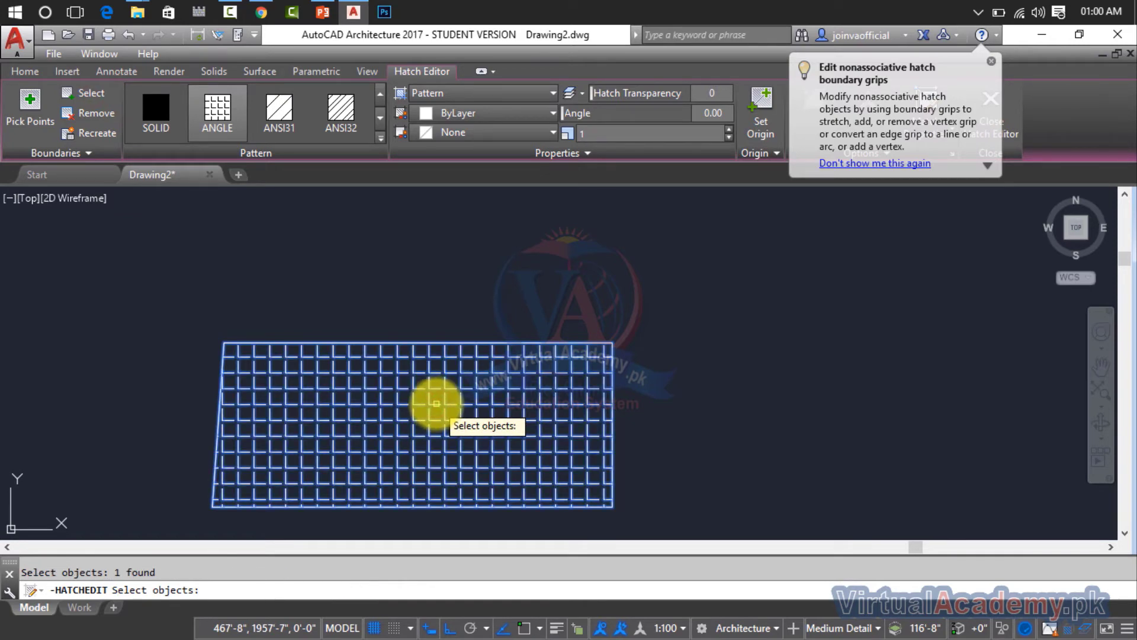
{"action": "left_click", "coordinate": [94, 113]}
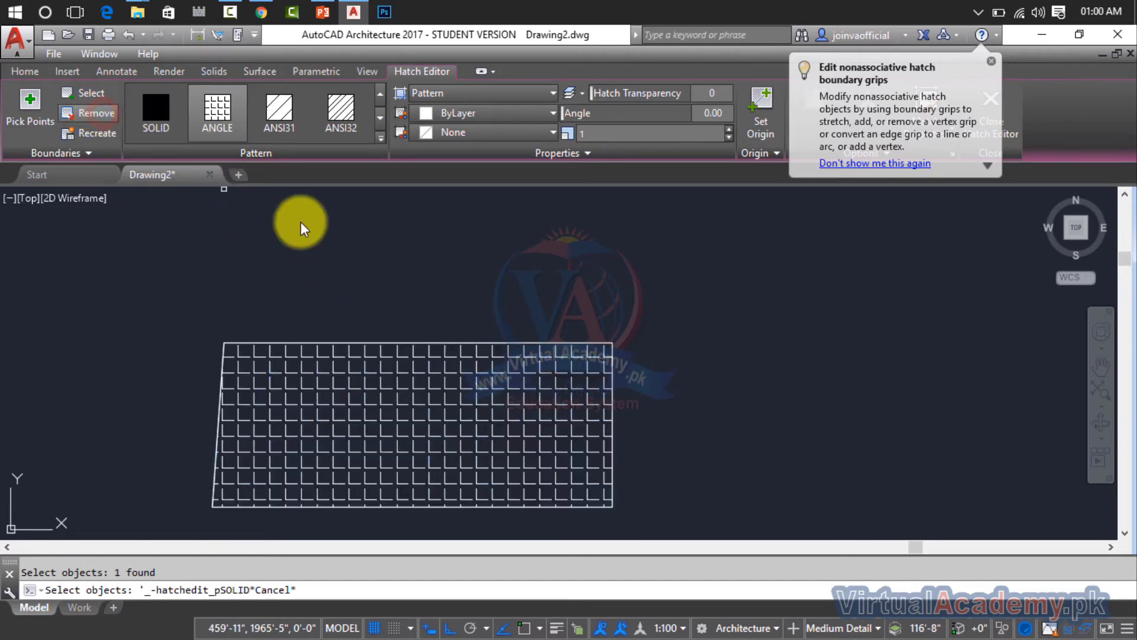
{"action": "key", "text": "Escape"}
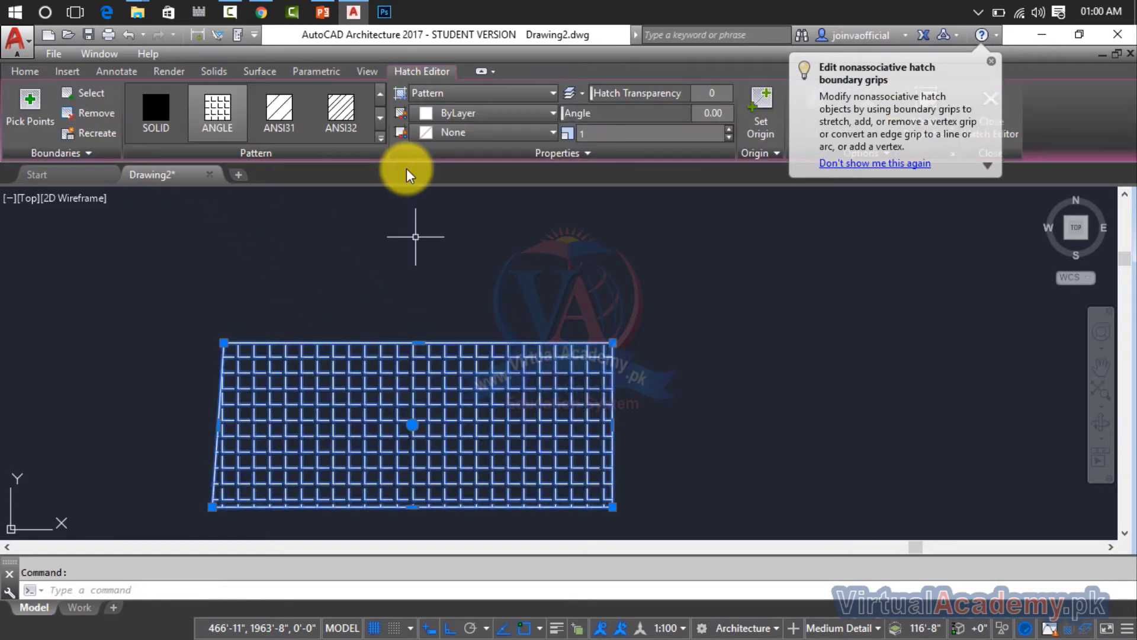
Step: Erase the selected hatch and undo the erasure
{"action": "key", "text": "Delete"}
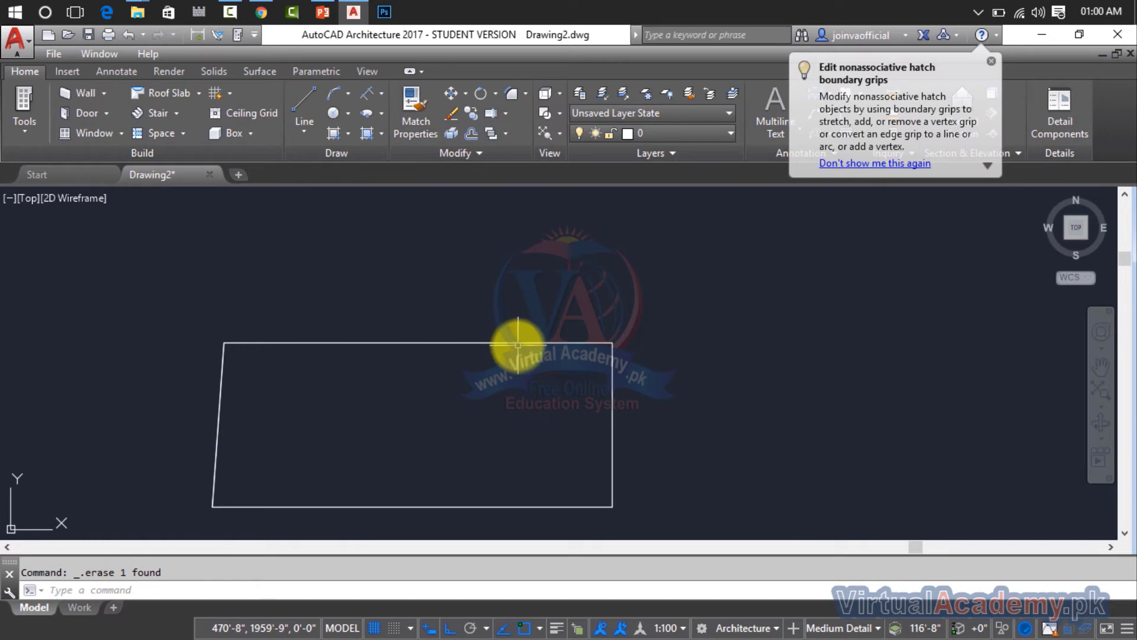
{"action": "key", "text": "ctrl+z"}
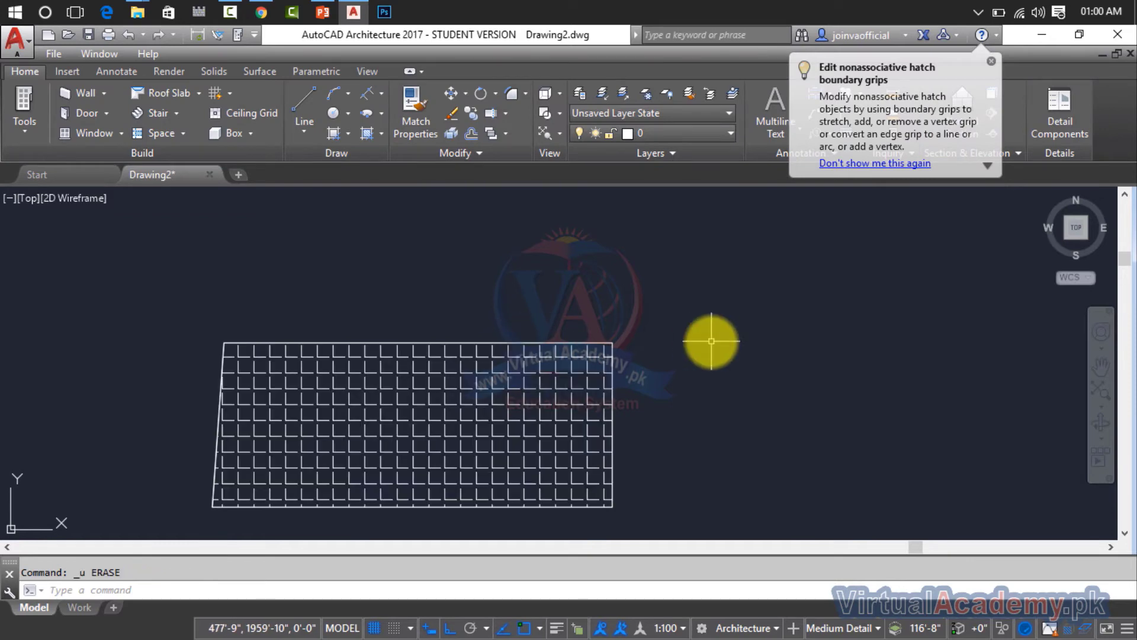
Step: Change the hatch's pattern to AR-BRELM, trying AR-BRSTD, ANSI32 and ANSI38 first
{"action": "left_click", "coordinate": [478, 385]}
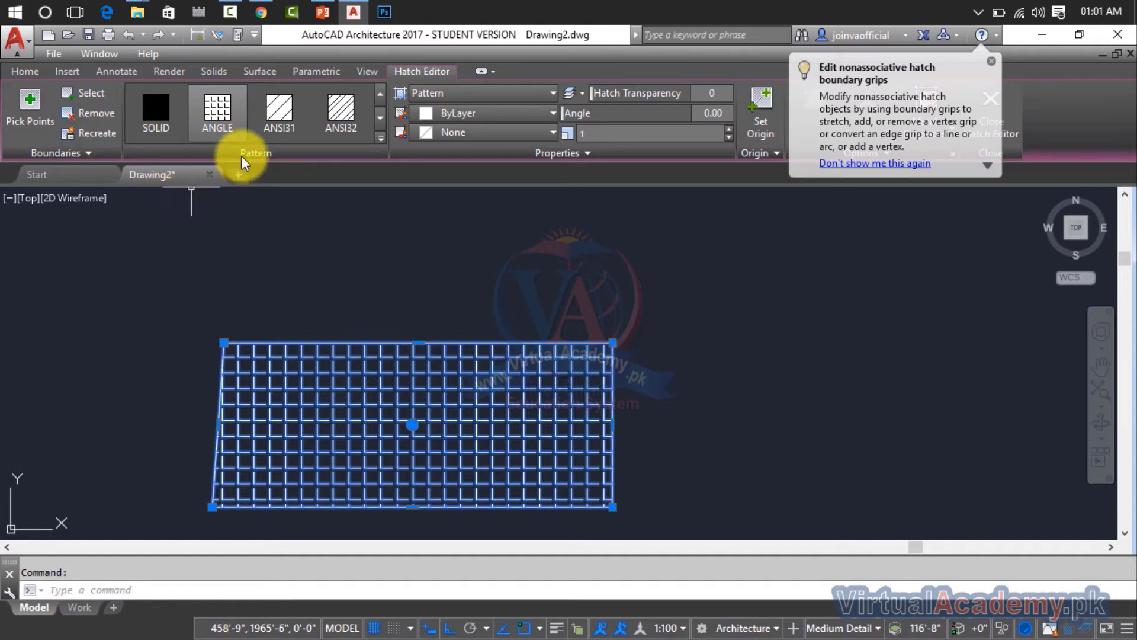
{"action": "left_click", "coordinate": [380, 138]}
{"action": "left_click", "coordinate": [379, 138]}
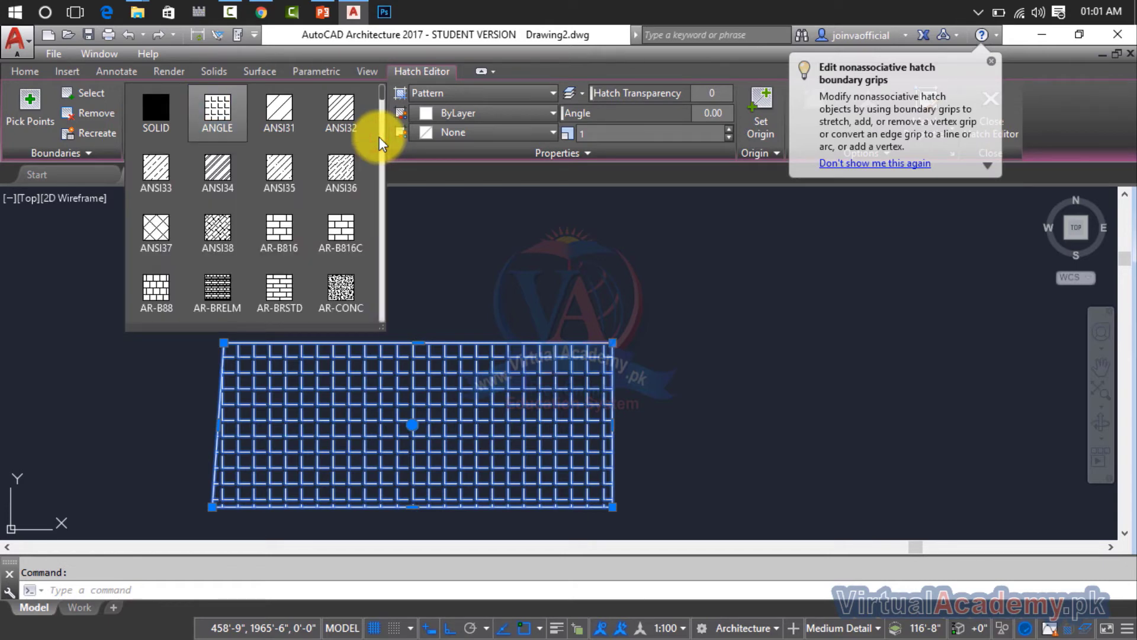
{"action": "left_click", "coordinate": [280, 289]}
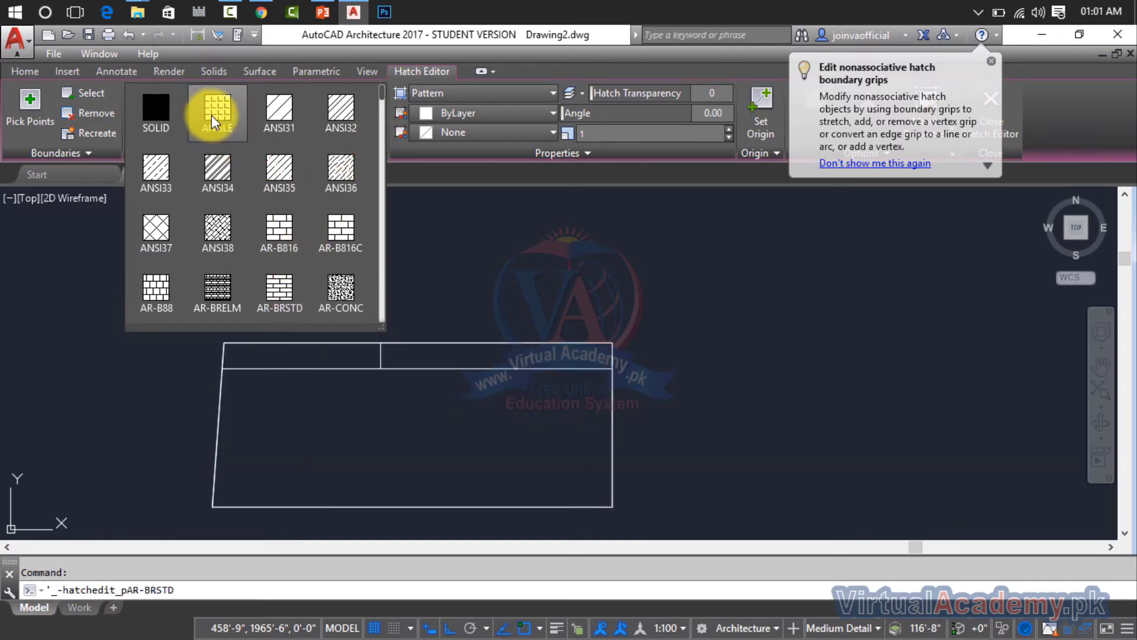
{"action": "left_click", "coordinate": [404, 159]}
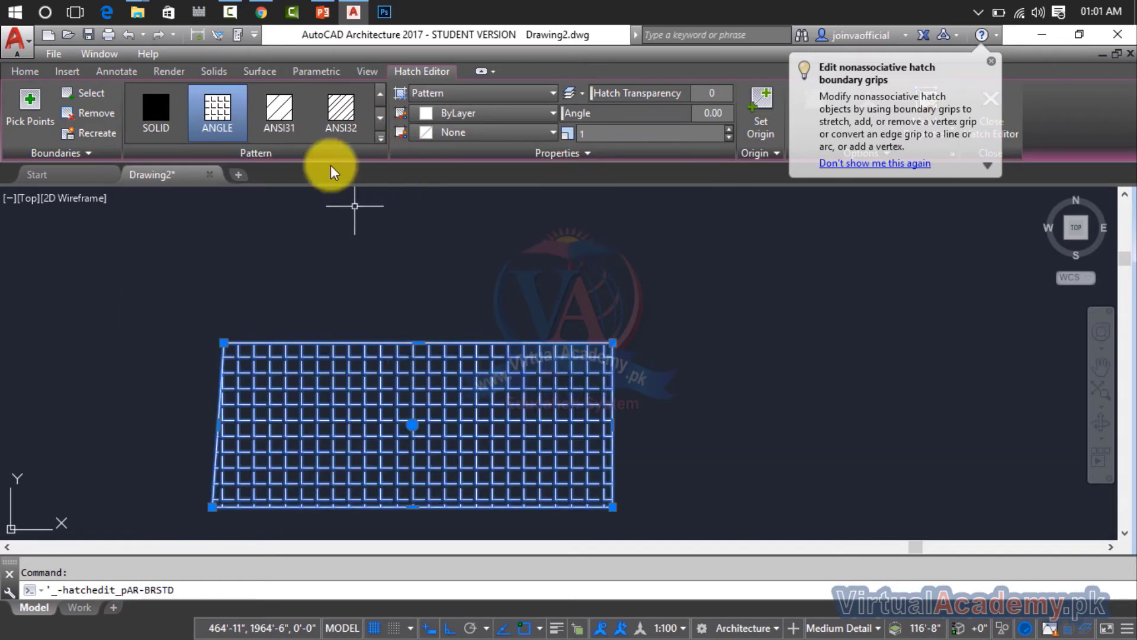
{"action": "left_click", "coordinate": [344, 116]}
{"action": "left_click", "coordinate": [379, 136]}
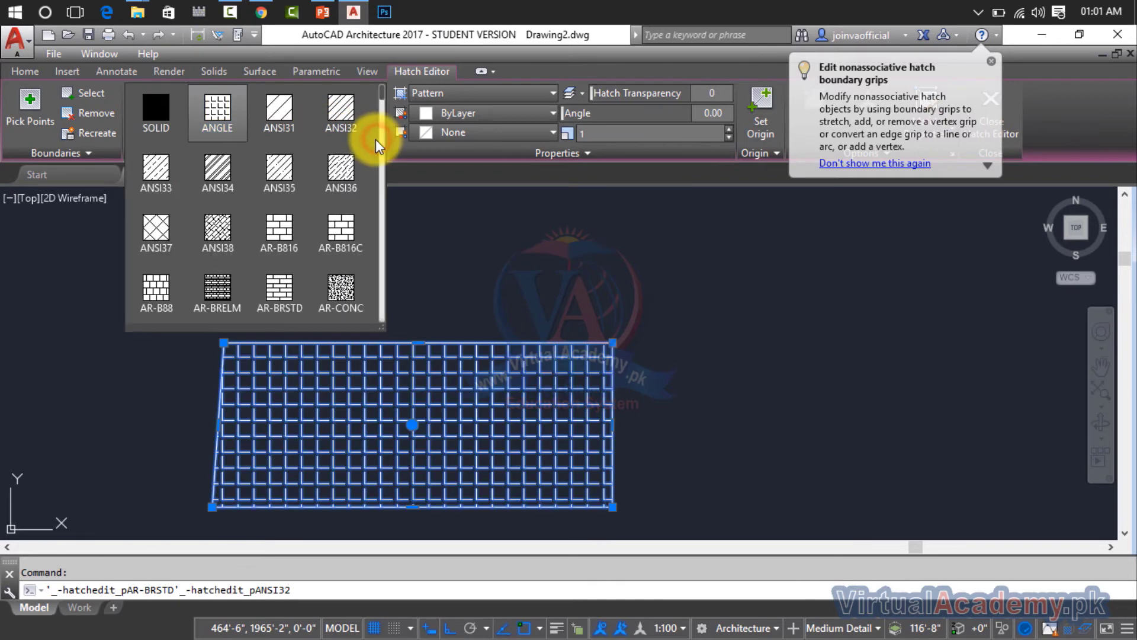
{"action": "left_click", "coordinate": [232, 240]}
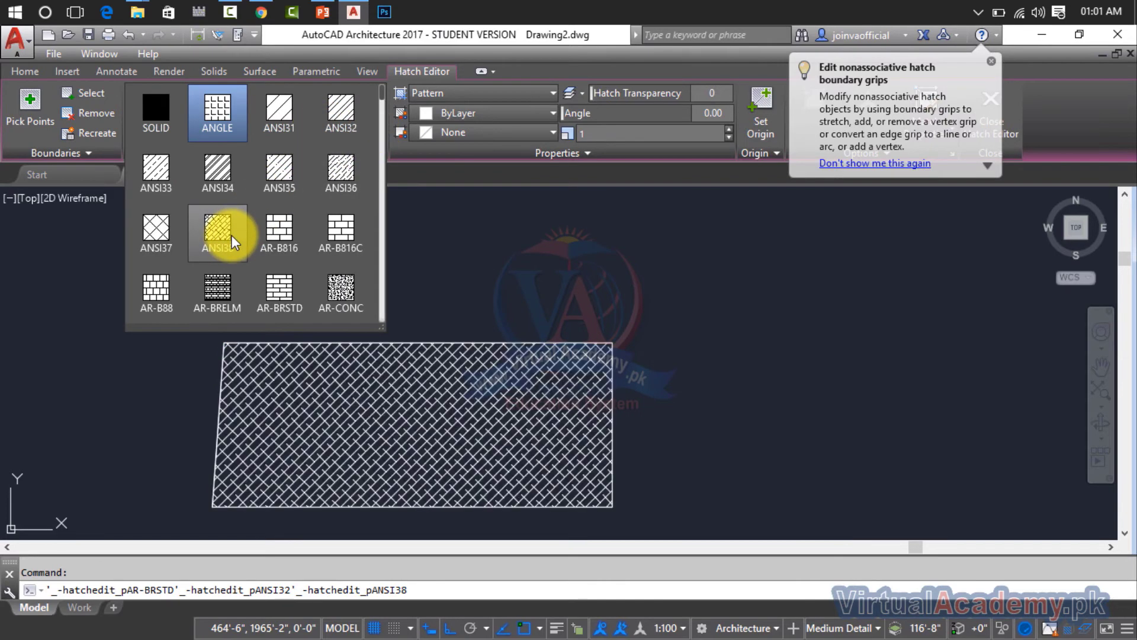
{"action": "left_click", "coordinate": [218, 301]}
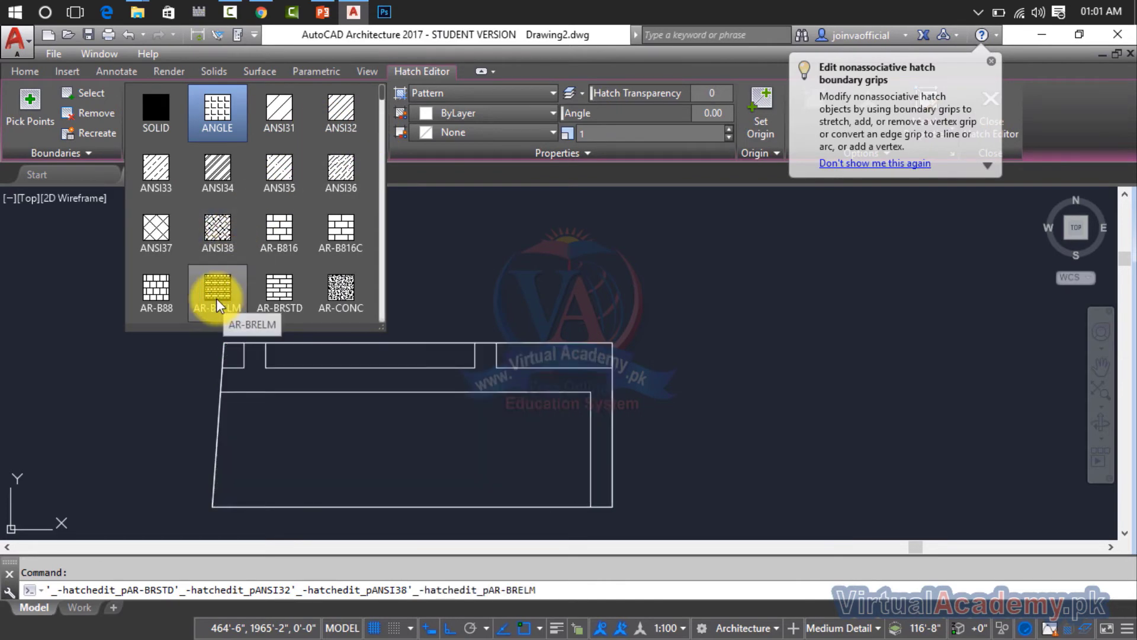
{"action": "left_click", "coordinate": [216, 280]}
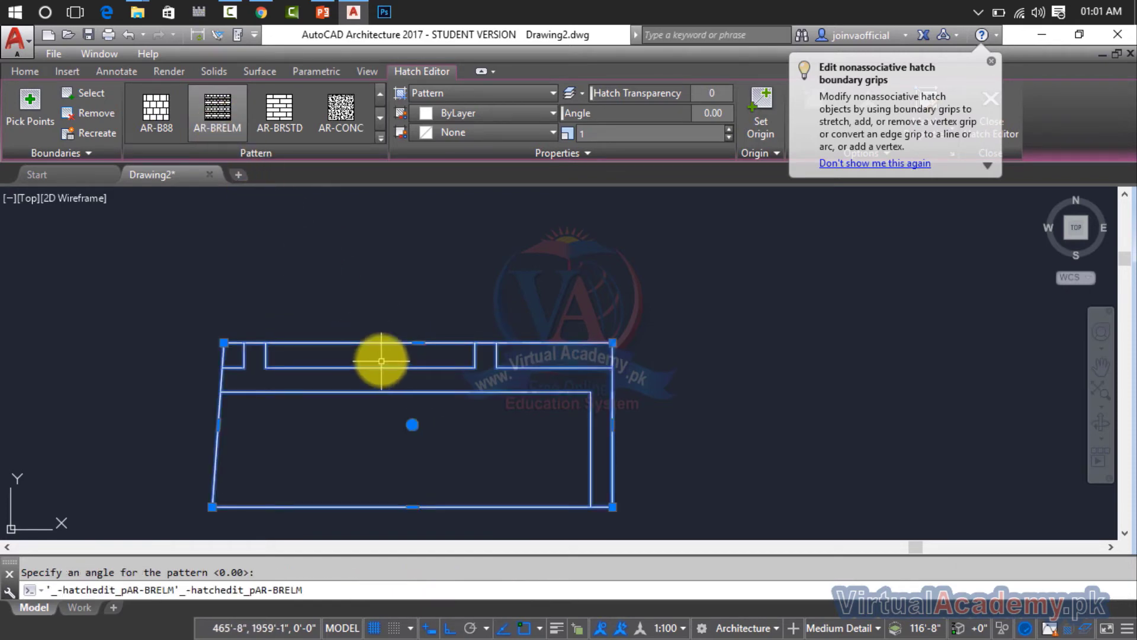
Step: Try a hatch scale of 2 and reduce the scale to a decimal value below 1
{"action": "left_click", "coordinate": [728, 137]}
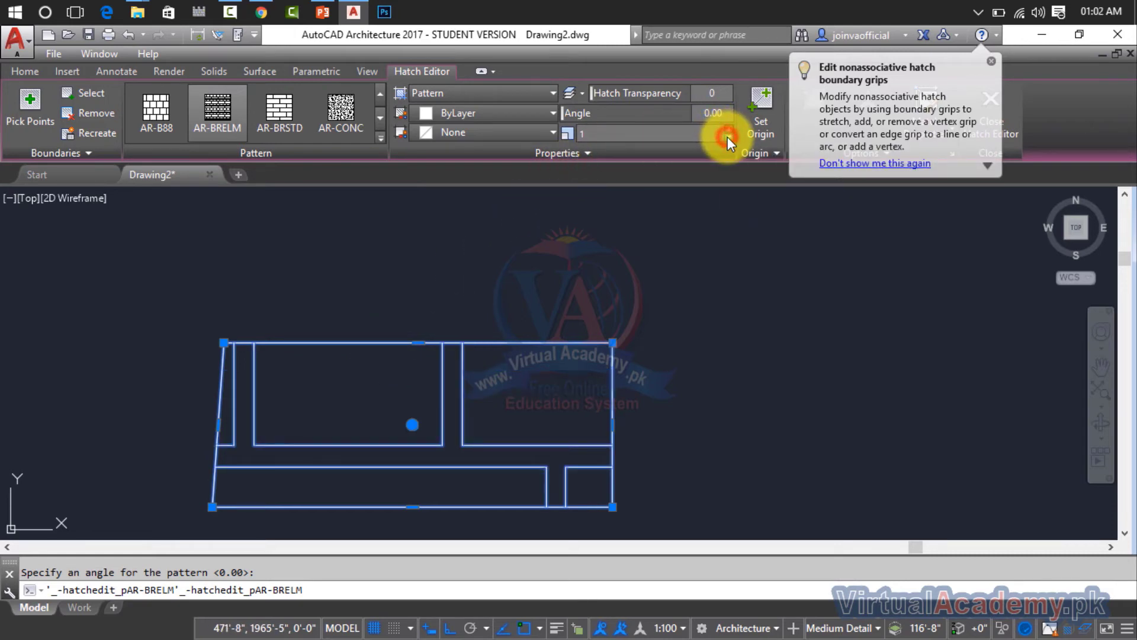
{"action": "left_click", "coordinate": [730, 130]}
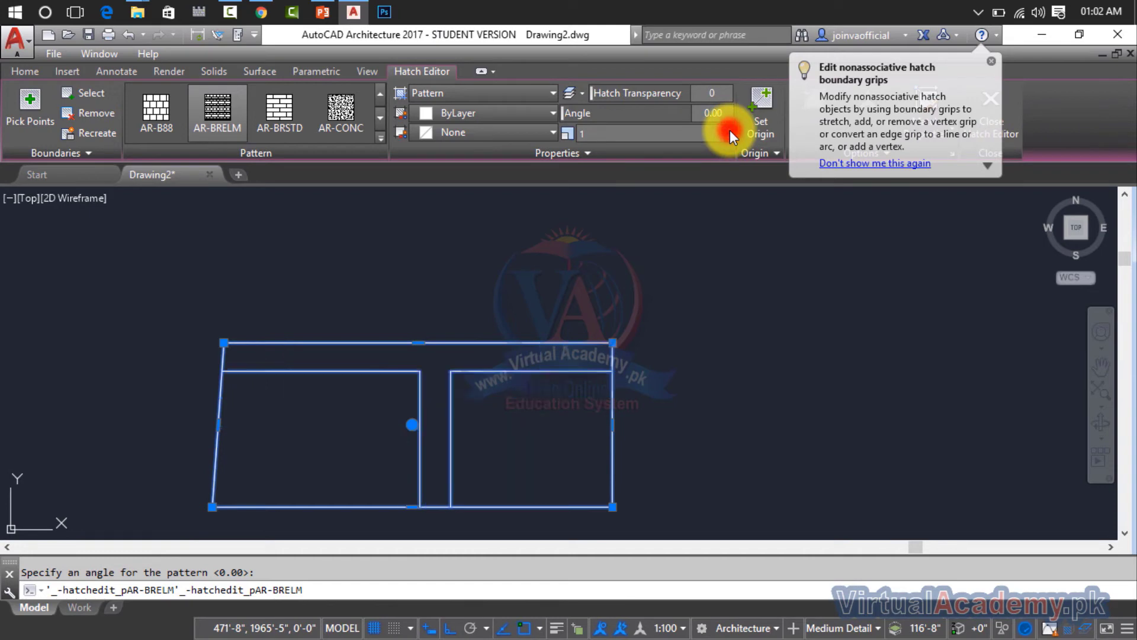
{"action": "left_click", "coordinate": [693, 131]}
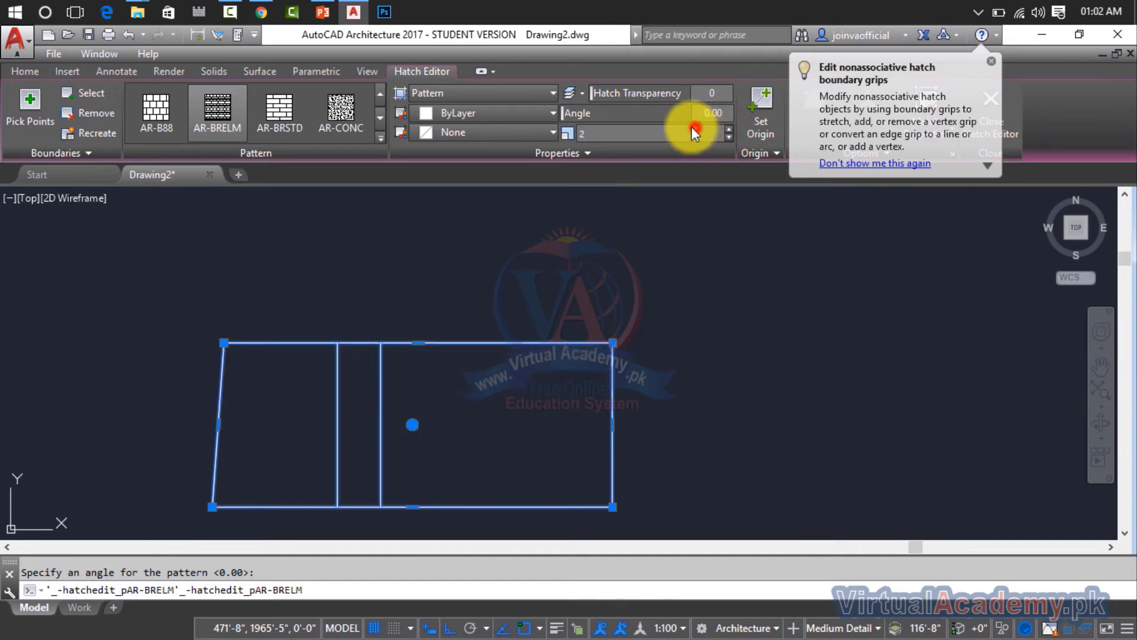
{"action": "double_click", "coordinate": [588, 131]}
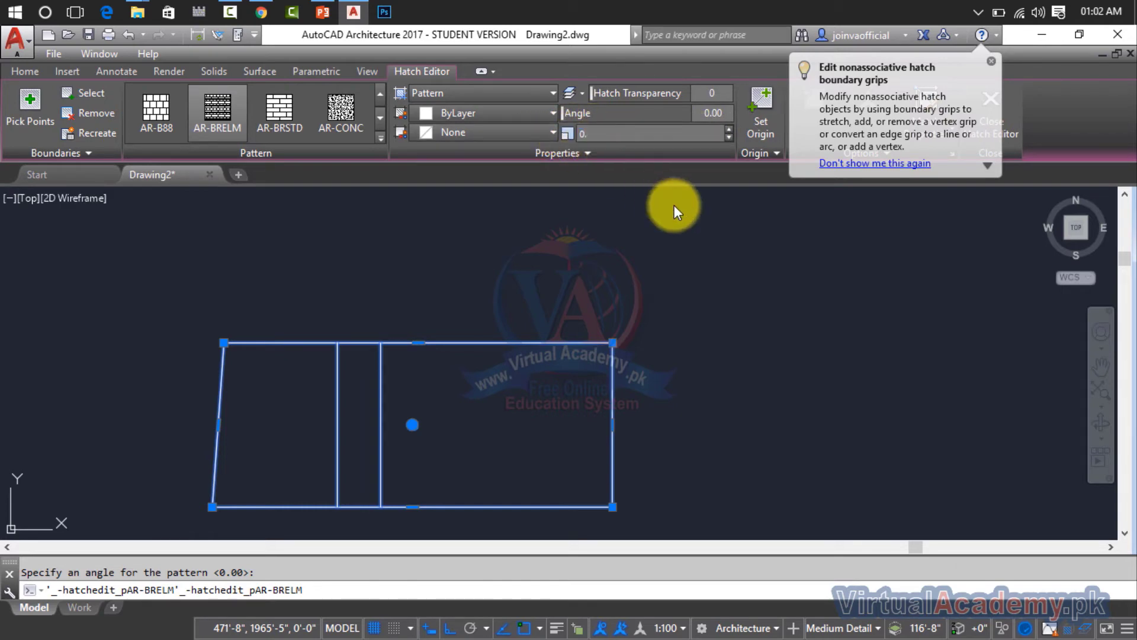
{"action": "key", "text": "Return"}
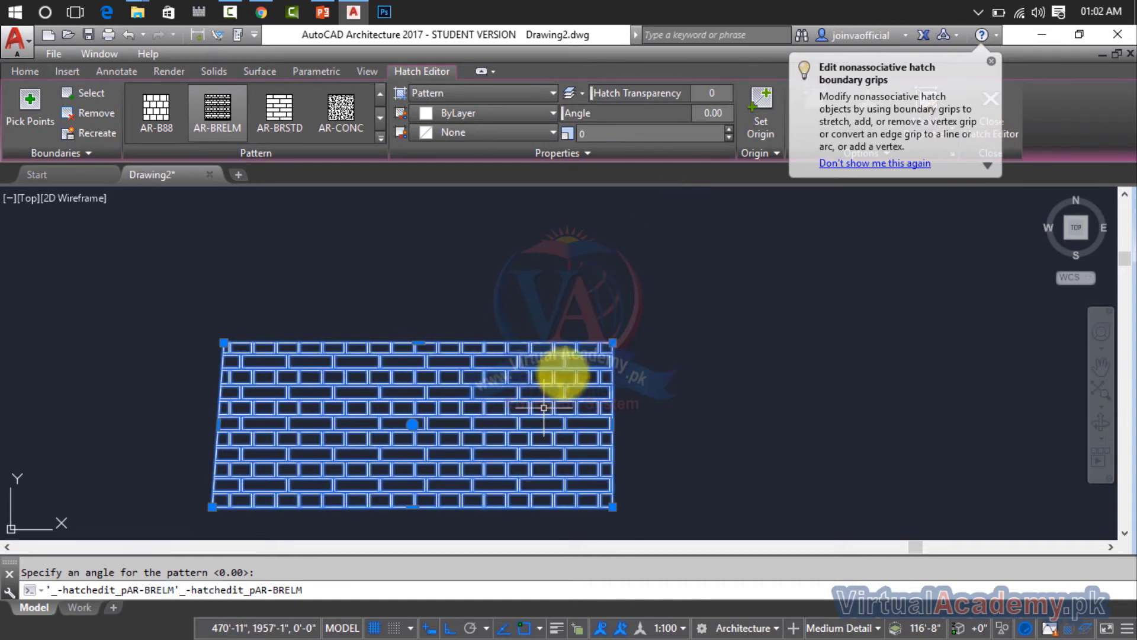
{"action": "left_click", "coordinate": [601, 131]}
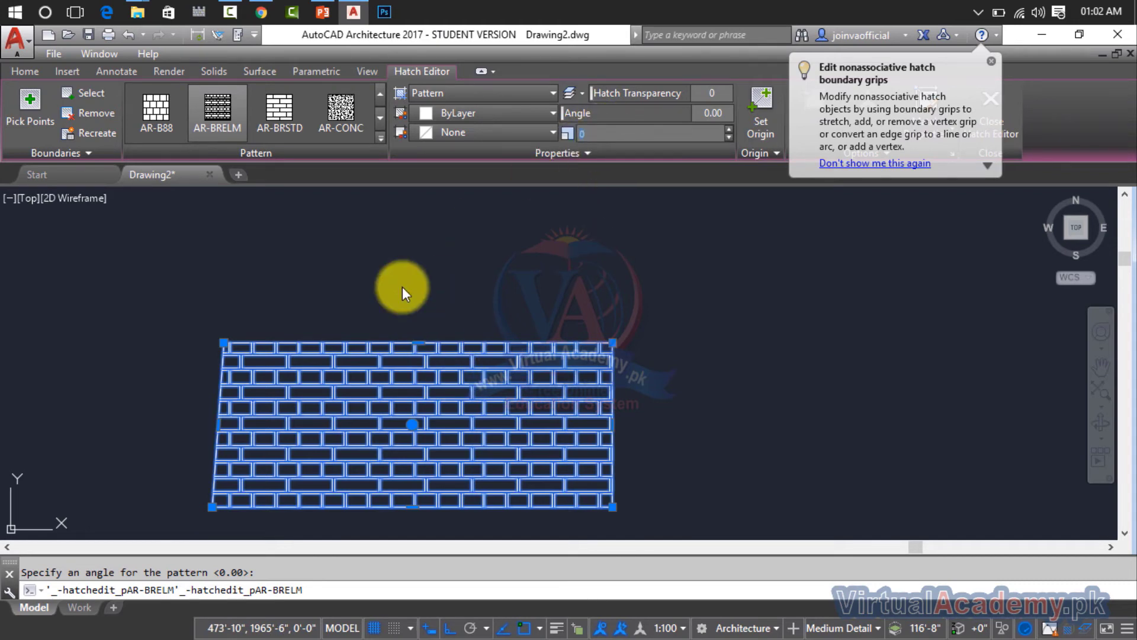
Step: Try the AR-BRSTD, AR-CONC, AR-PARQ1, AR-RROOF and AR-RSHKE patterns on the selected hatch
{"action": "left_click", "coordinate": [299, 114]}
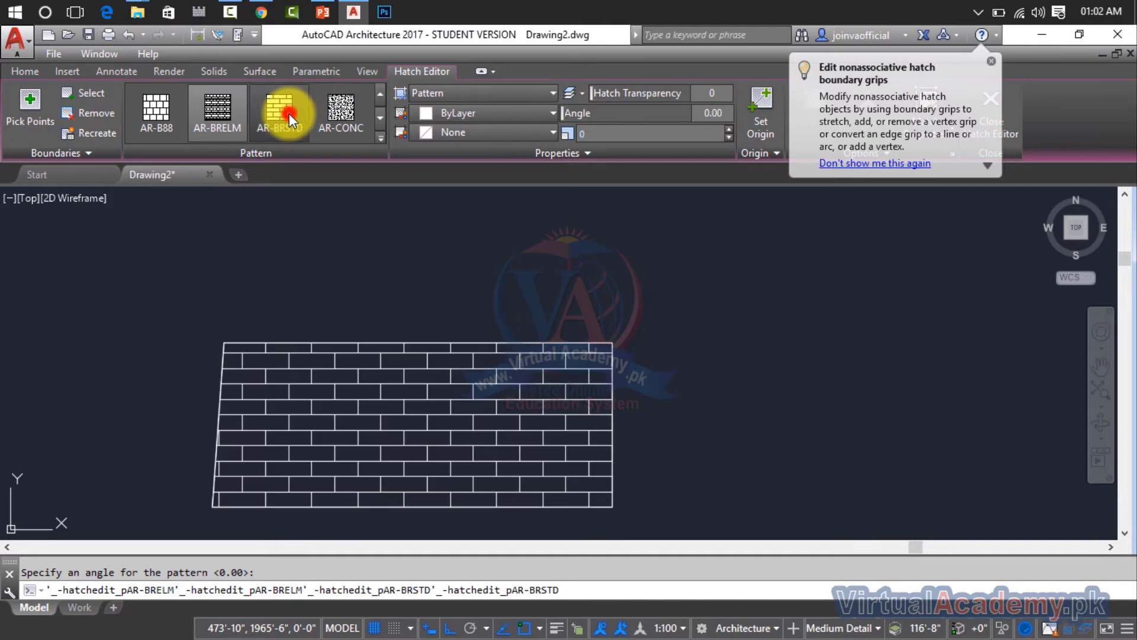
{"action": "left_click", "coordinate": [341, 115]}
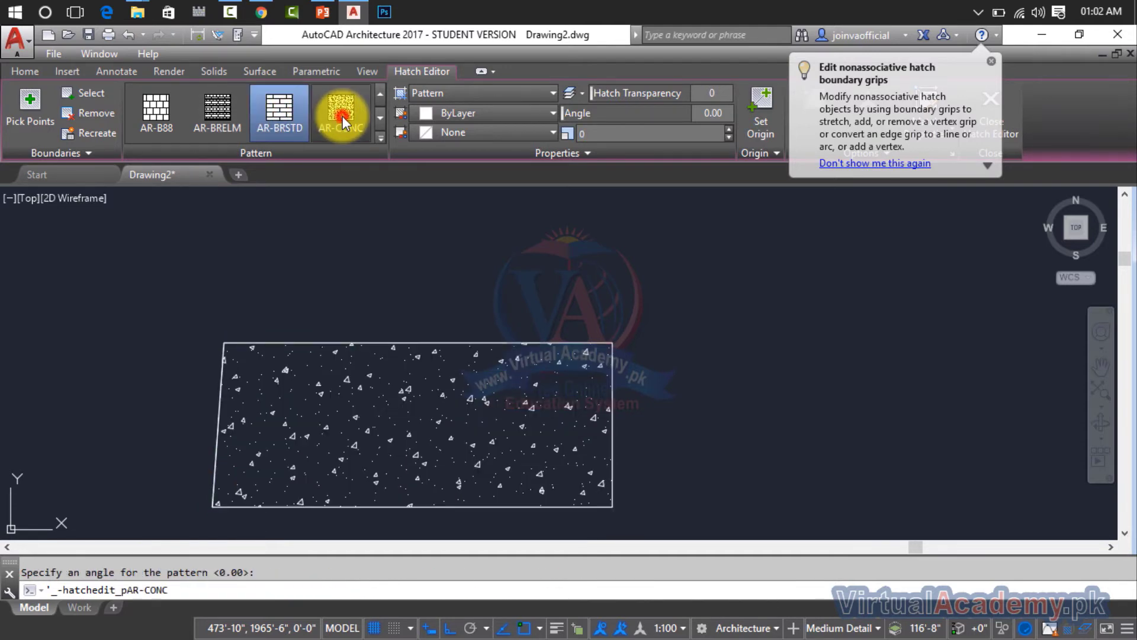
{"action": "left_click", "coordinate": [380, 119]}
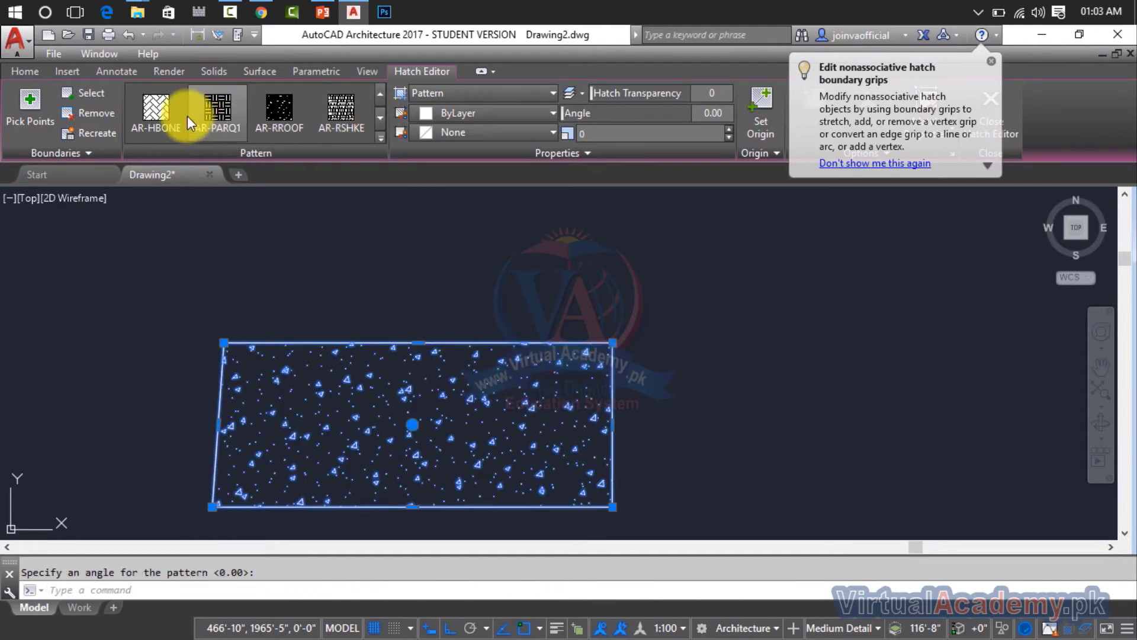
{"action": "left_click", "coordinate": [234, 112]}
{"action": "left_click", "coordinate": [273, 113]}
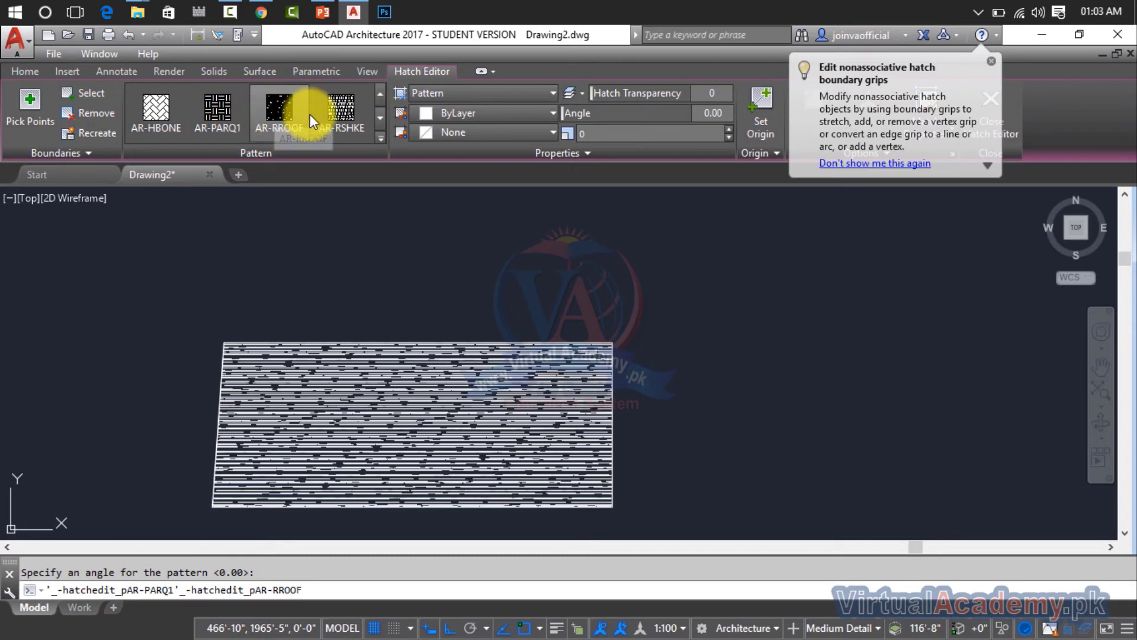
{"action": "left_click", "coordinate": [334, 115]}
Step: Change the hatch to the GR_LINEAR gradient, trying GR_INVCYL and GR_CYLIN first
{"action": "left_click", "coordinate": [384, 118]}
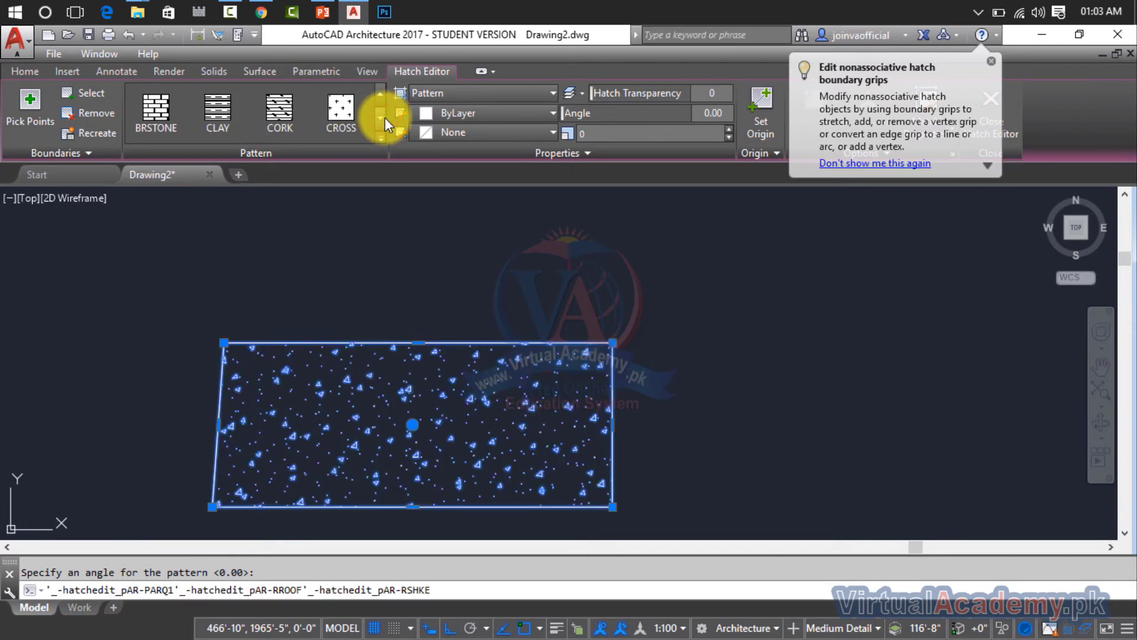
{"action": "left_click", "coordinate": [385, 118]}
{"action": "left_click", "coordinate": [385, 117]}
{"action": "left_click", "coordinate": [385, 118]}
{"action": "left_click", "coordinate": [345, 115]}
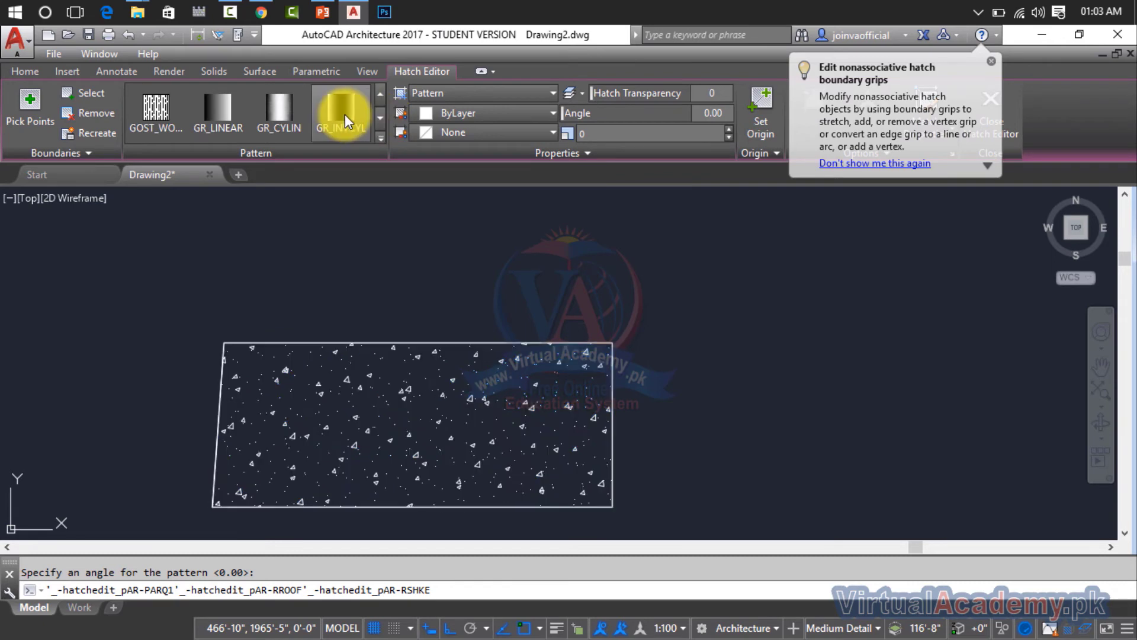
{"action": "left_click", "coordinate": [290, 113]}
{"action": "left_click", "coordinate": [237, 115]}
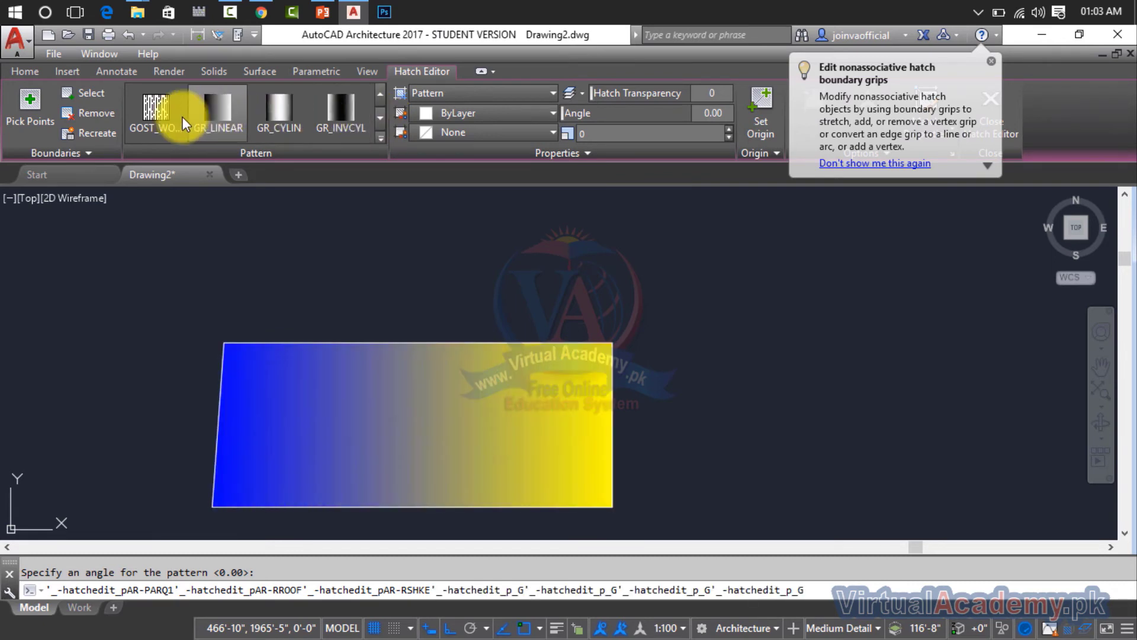
Step: Change the hatch's pattern to DOLMIT, trying GOST_WOOD, GR_INVCYL and DOTS first
{"action": "left_click", "coordinate": [153, 114]}
{"action": "left_click", "coordinate": [327, 113]}
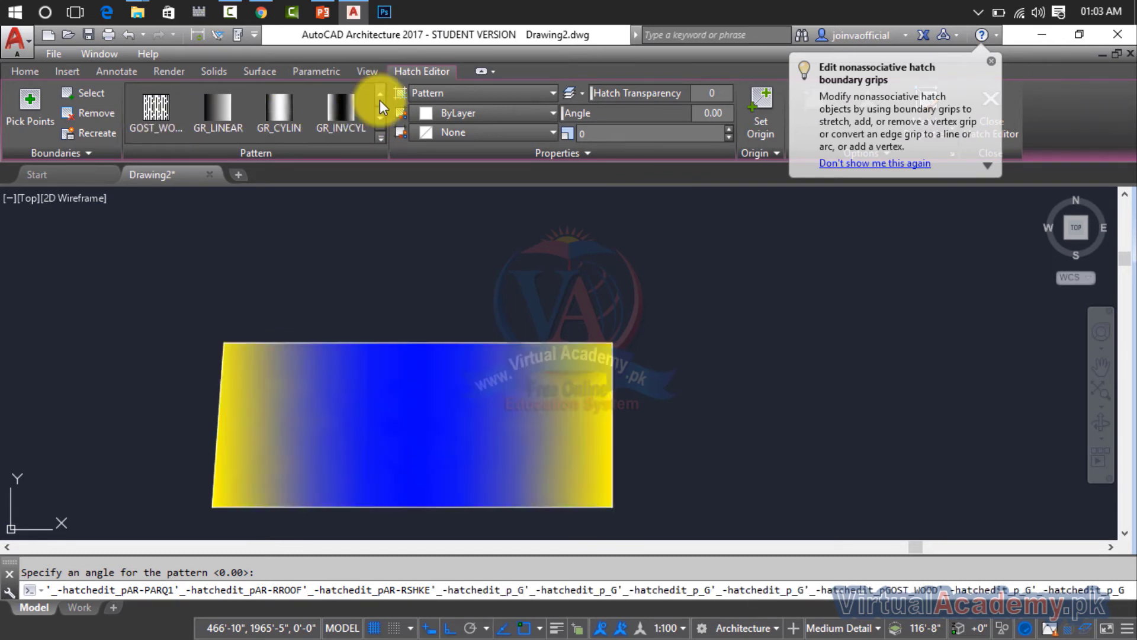
{"action": "left_click", "coordinate": [380, 95]}
{"action": "left_click", "coordinate": [264, 119]}
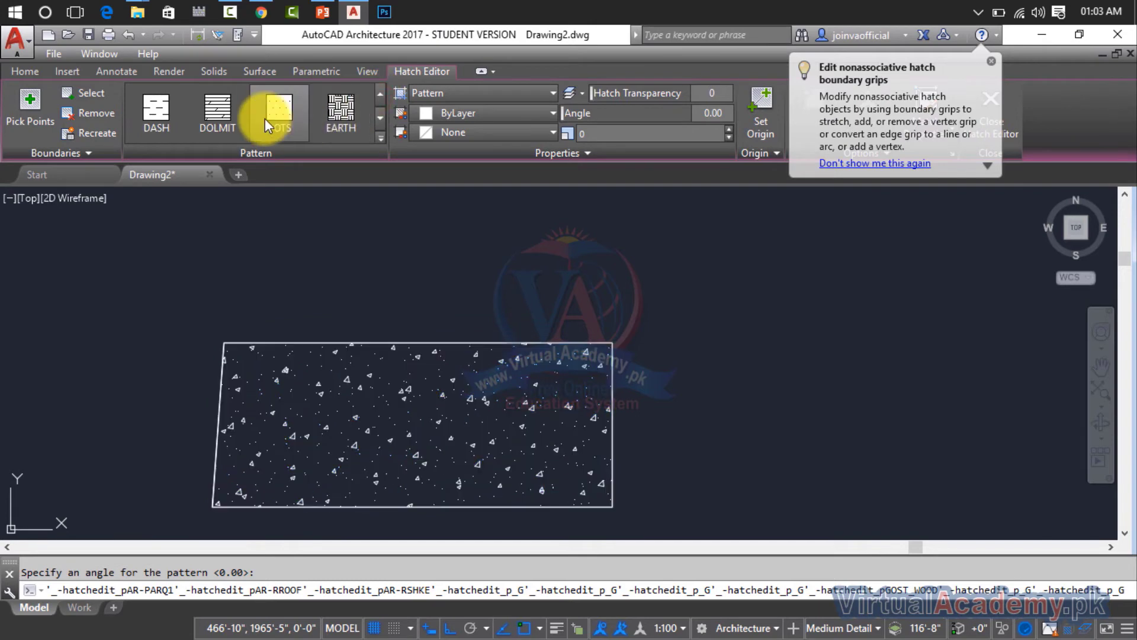
{"action": "left_click", "coordinate": [266, 119]}
{"action": "left_click", "coordinate": [223, 120]}
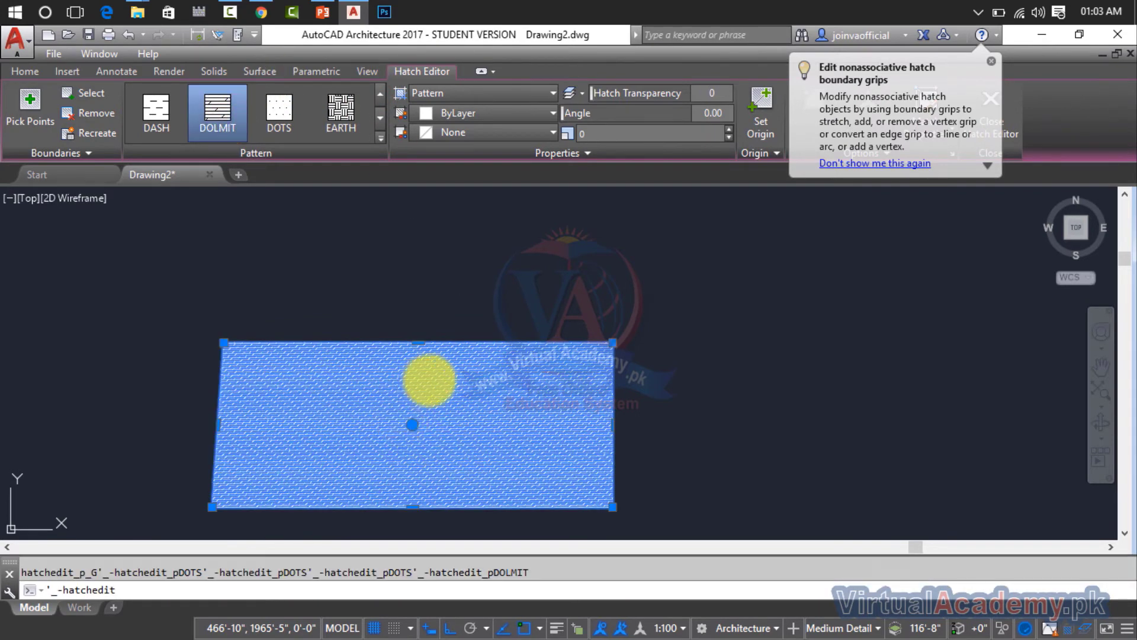
{"action": "left_click", "coordinate": [412, 425]}
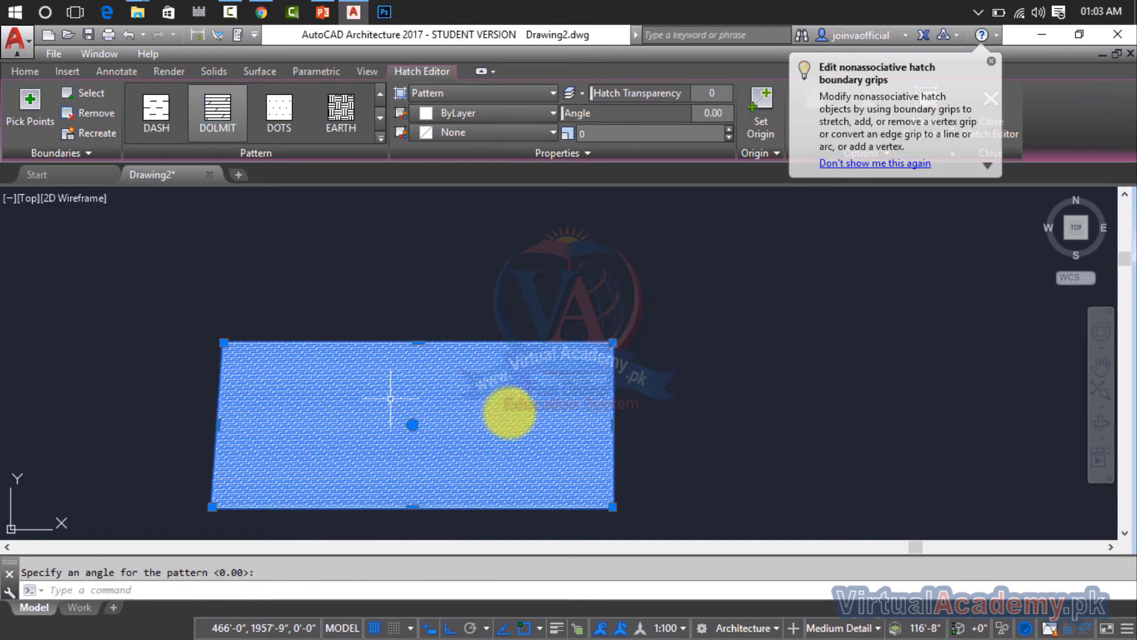
Step: Increase the DOLMIT hatch's scale to about 1 so its lines spread wider apart
{"action": "left_click", "coordinate": [730, 136]}
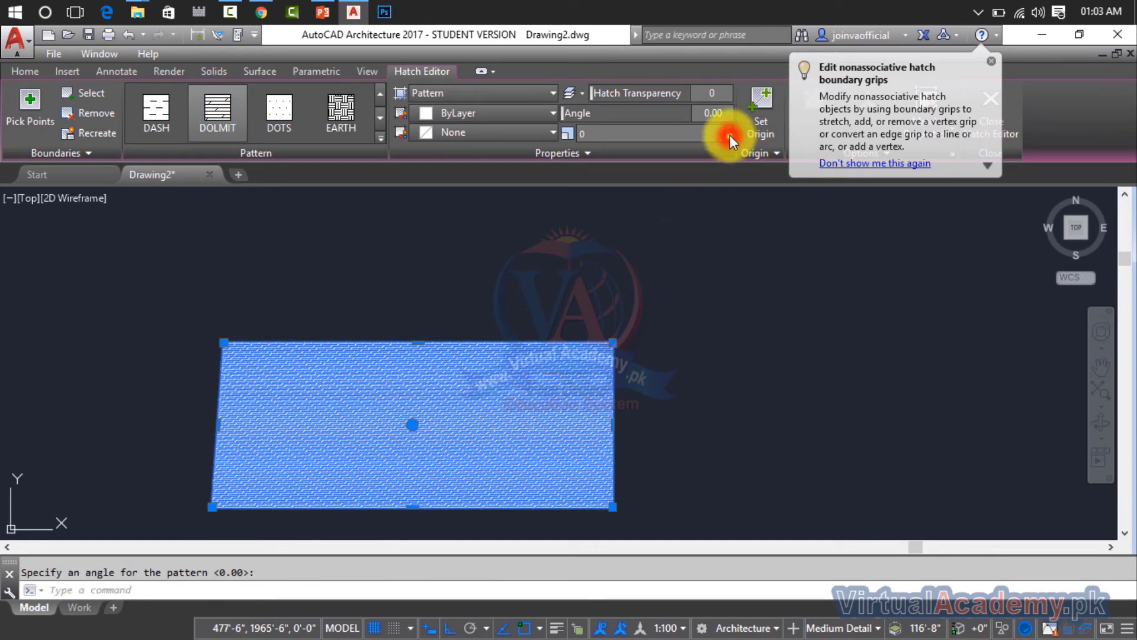
{"action": "left_click", "coordinate": [730, 130]}
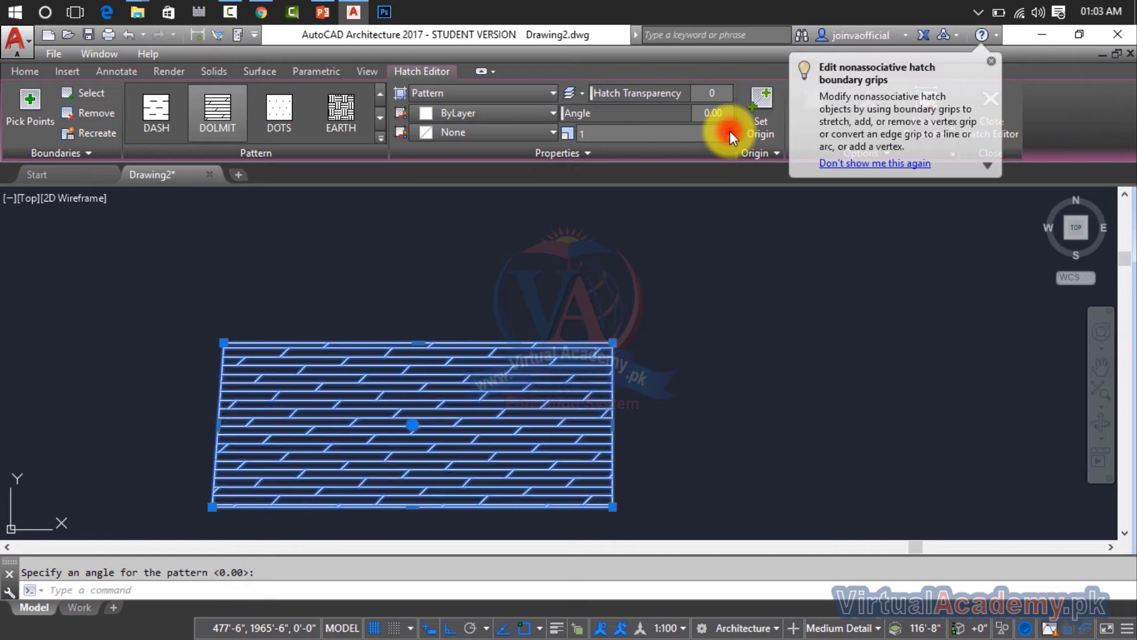
{"action": "left_click", "coordinate": [730, 130]}
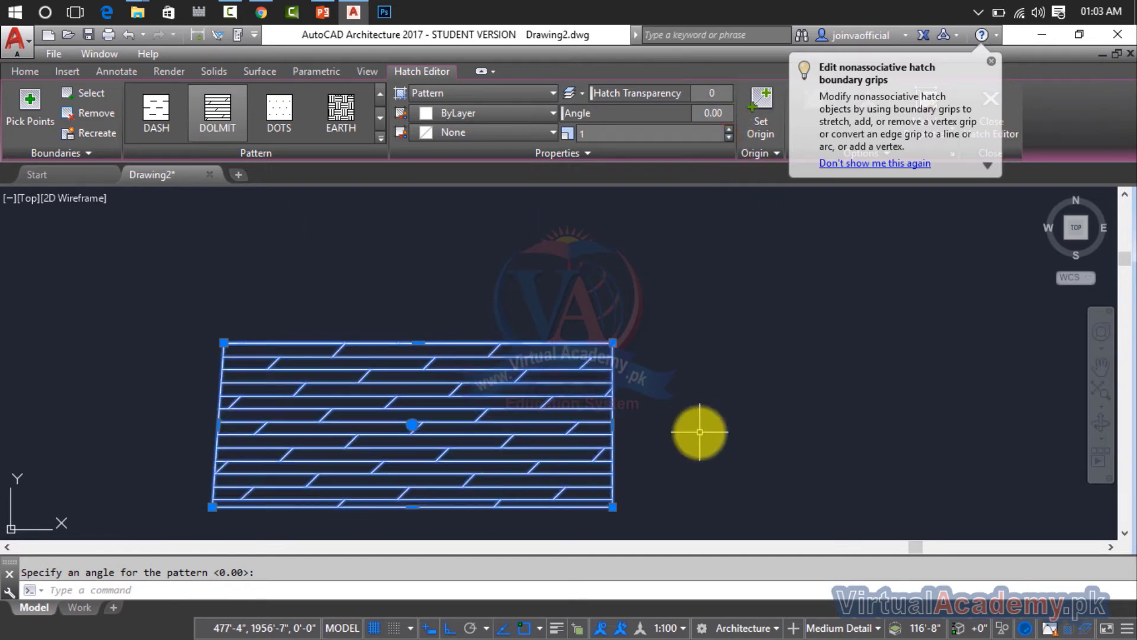
Step: Switch the selected hatch's type from a pattern to Gradient
{"action": "left_click", "coordinate": [536, 94]}
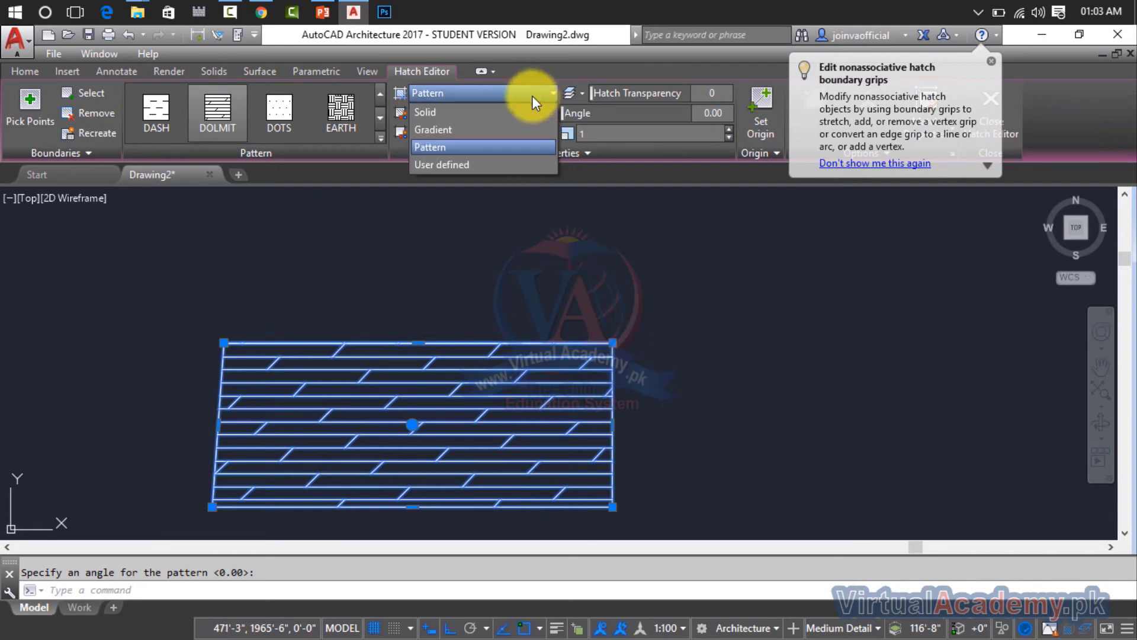
{"action": "left_click", "coordinate": [470, 119]}
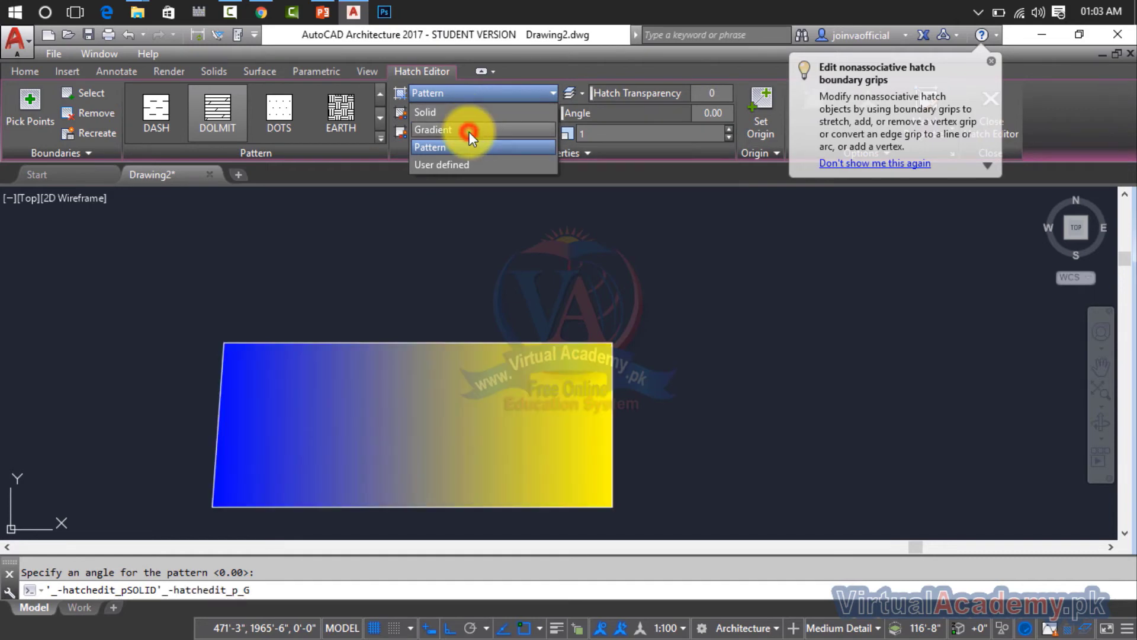
{"action": "left_click", "coordinate": [468, 130]}
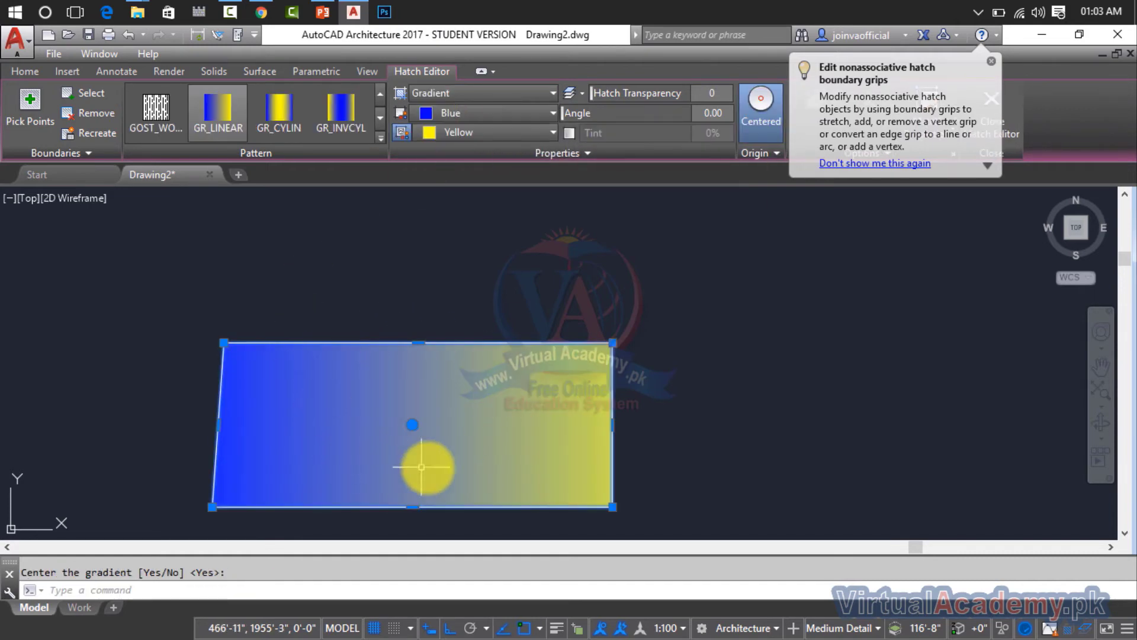
Step: Try the GR_INVSPH and GR_CYLIN gradients on the hatch and return to GR_LINEAR
{"action": "left_click", "coordinate": [380, 118]}
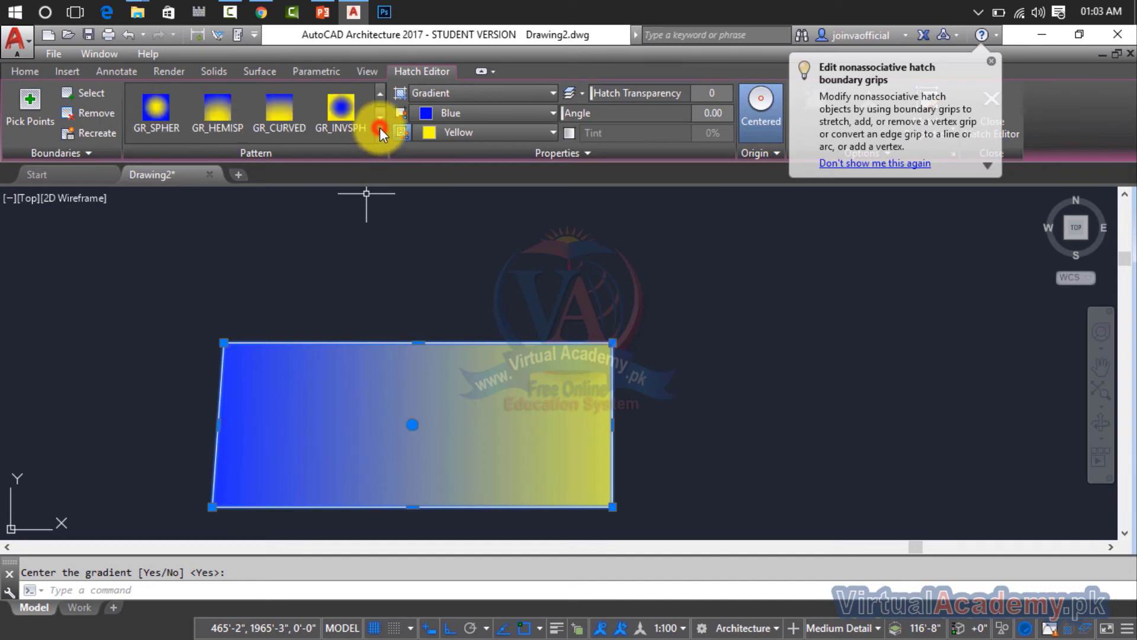
{"action": "left_click", "coordinate": [343, 118]}
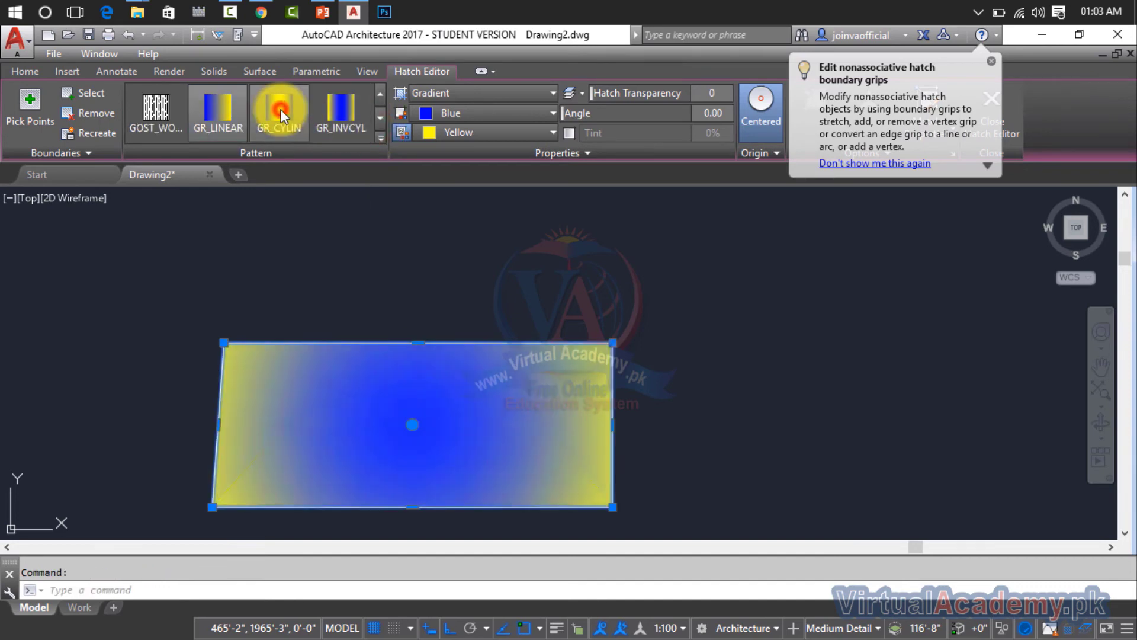
{"action": "left_click", "coordinate": [281, 109]}
{"action": "left_click", "coordinate": [232, 112]}
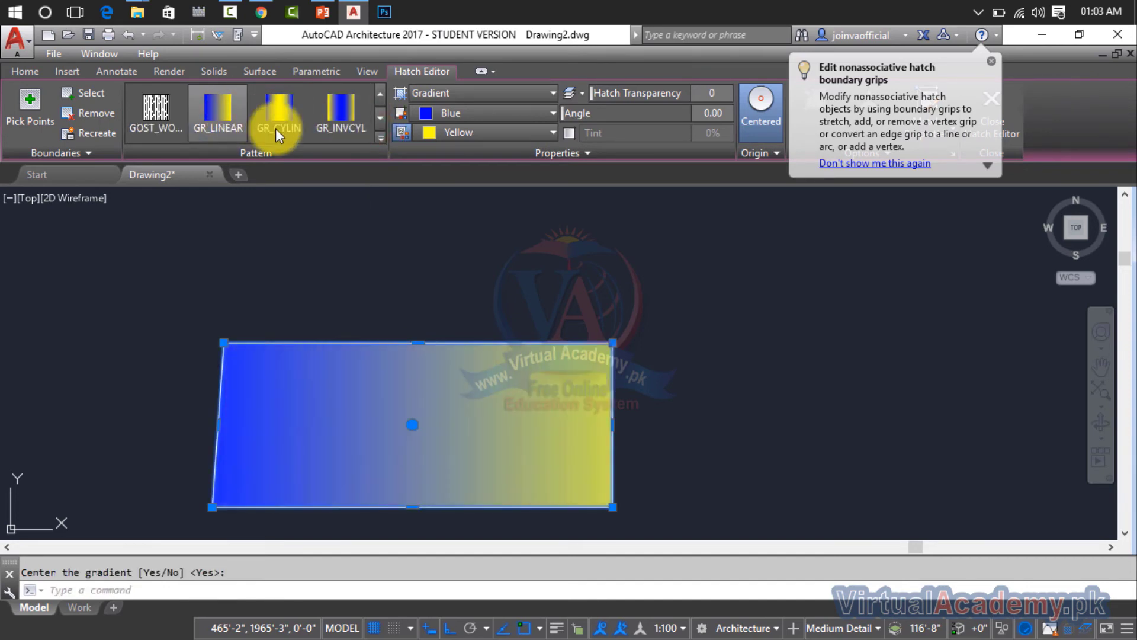
Step: Set the gradient's first colour to red 205,32,39 and its second colour to pink 221,179,212
{"action": "left_click", "coordinate": [552, 114]}
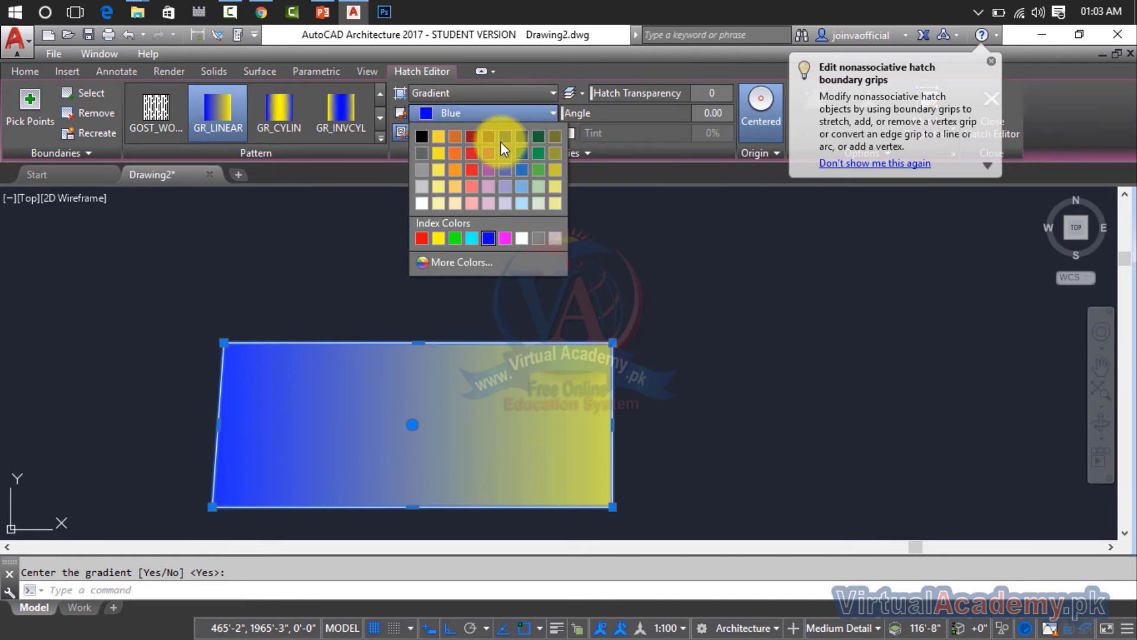
{"action": "left_click", "coordinate": [476, 155]}
{"action": "left_click", "coordinate": [539, 133]}
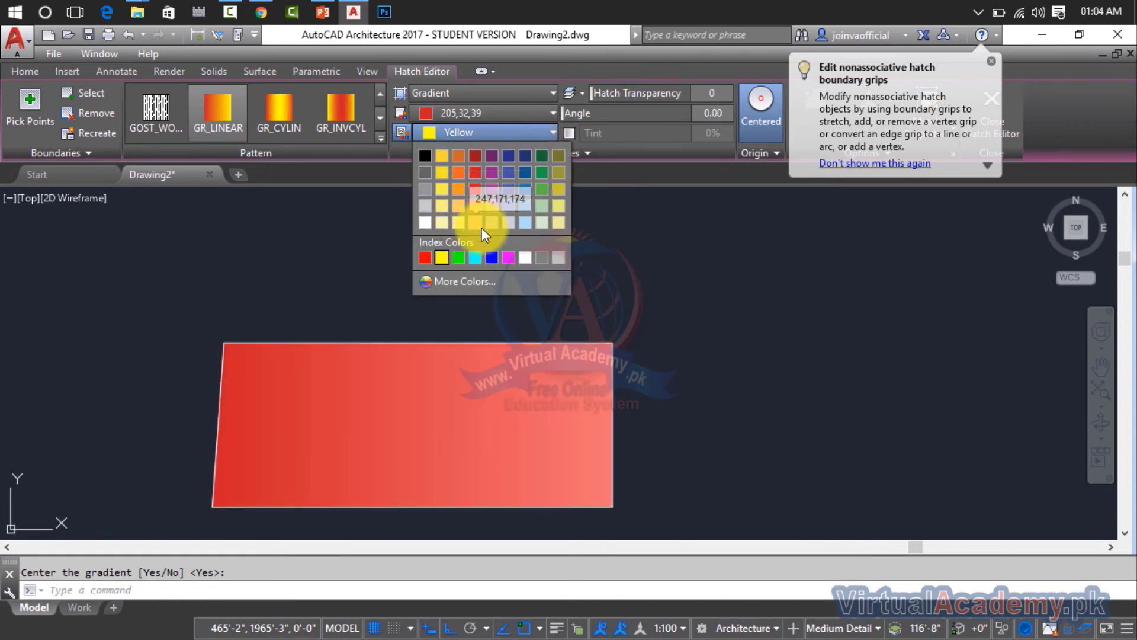
{"action": "left_click", "coordinate": [494, 219]}
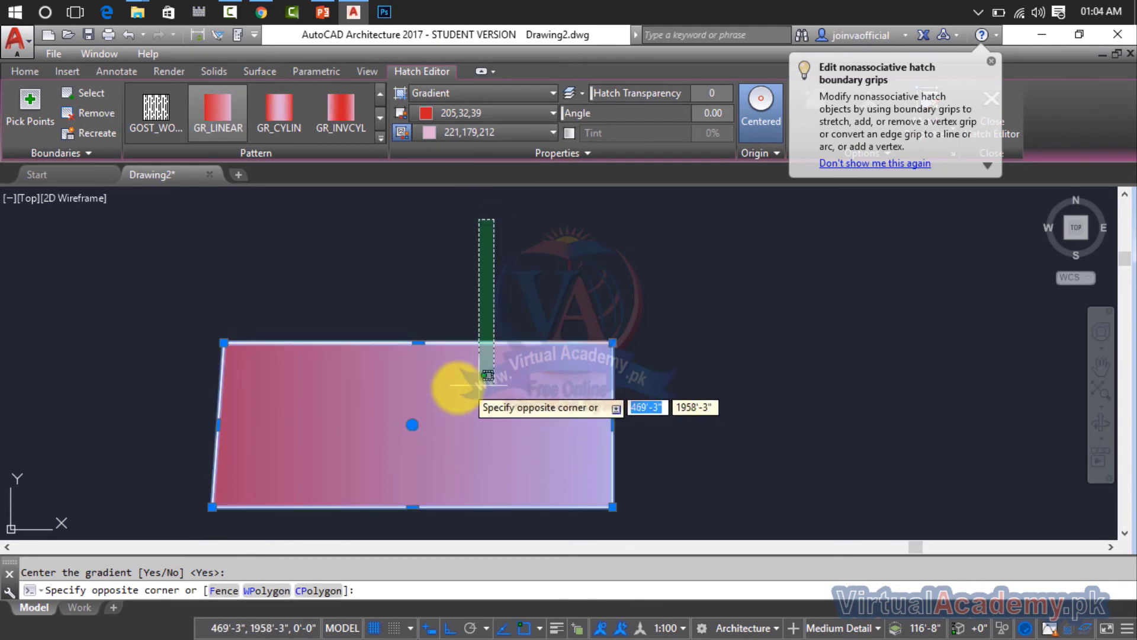
{"action": "left_click", "coordinate": [535, 293]}
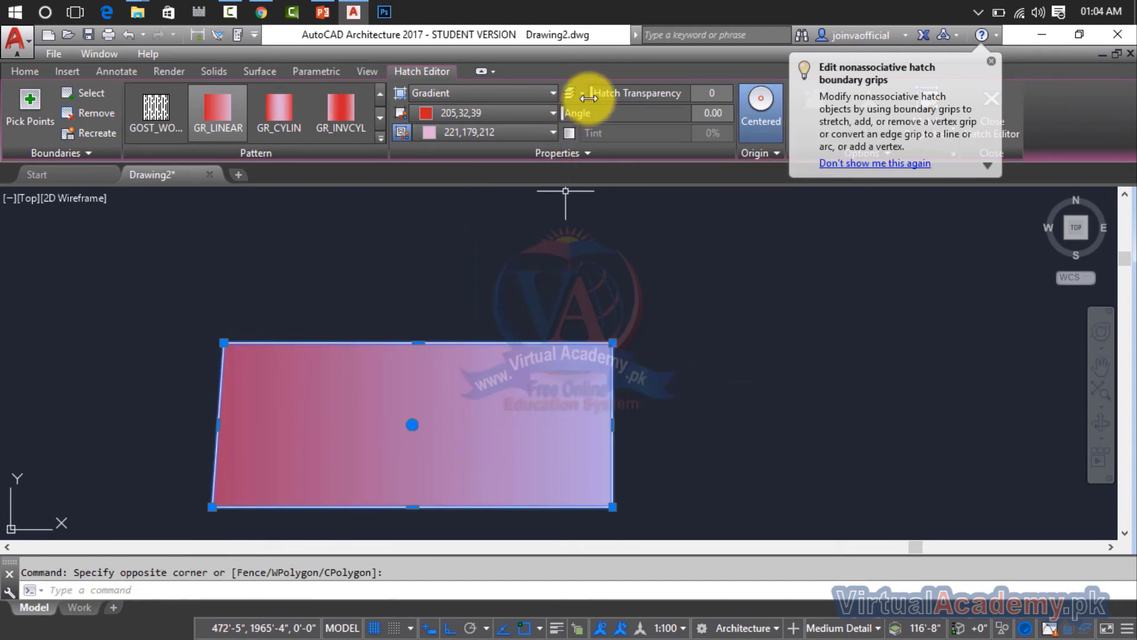
Step: Set the gradient hatch's transparency to 5 and its angle to 37
{"action": "mouse_move", "coordinate": [593, 93]}
{"action": "left_mouse_down"}
{"action": "mouse_move", "coordinate": [637, 96]}
{"action": "mouse_move", "coordinate": [574, 97]}
{"action": "left_mouse_up"}
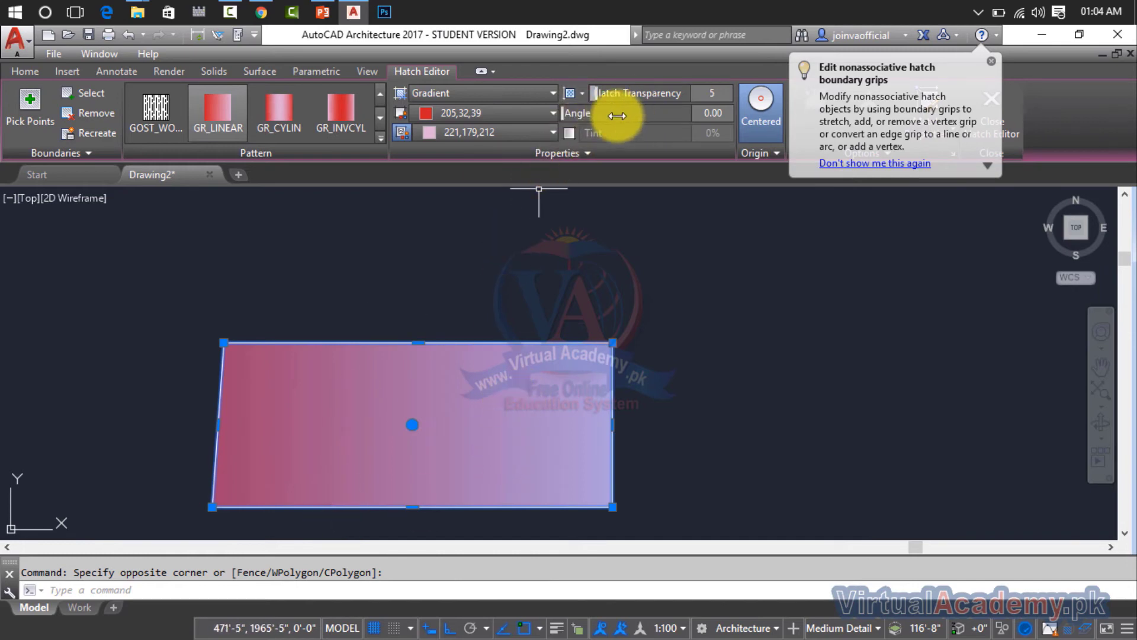
{"action": "left_click_drag", "start_coordinate": [564, 112], "coordinate": [652, 113]}
{"action": "left_click_drag", "start_coordinate": [692, 116], "coordinate": [568, 116]}
Step: Set the gradient's second colour to black 0,0,0
{"action": "left_click", "coordinate": [458, 132]}
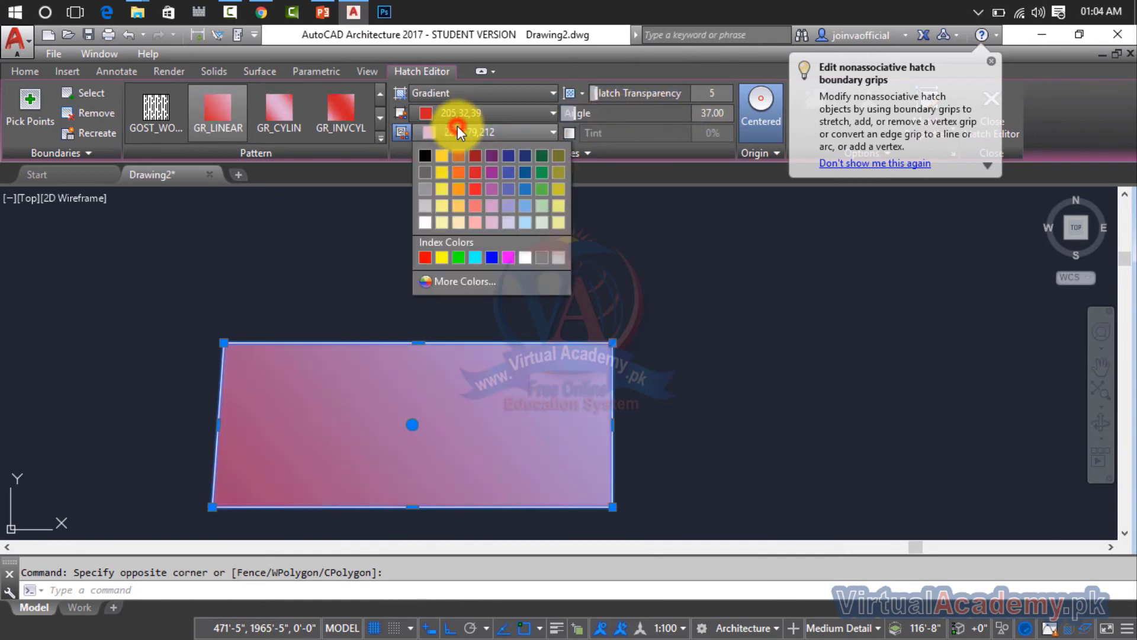
{"action": "left_click", "coordinate": [459, 142]}
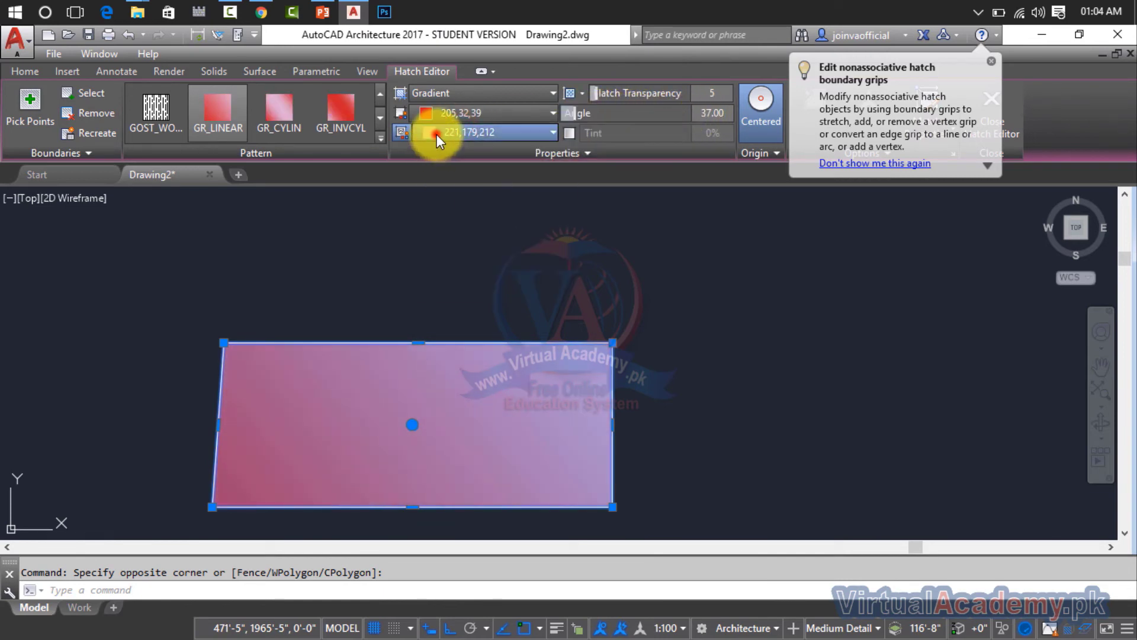
{"action": "left_click", "coordinate": [435, 132]}
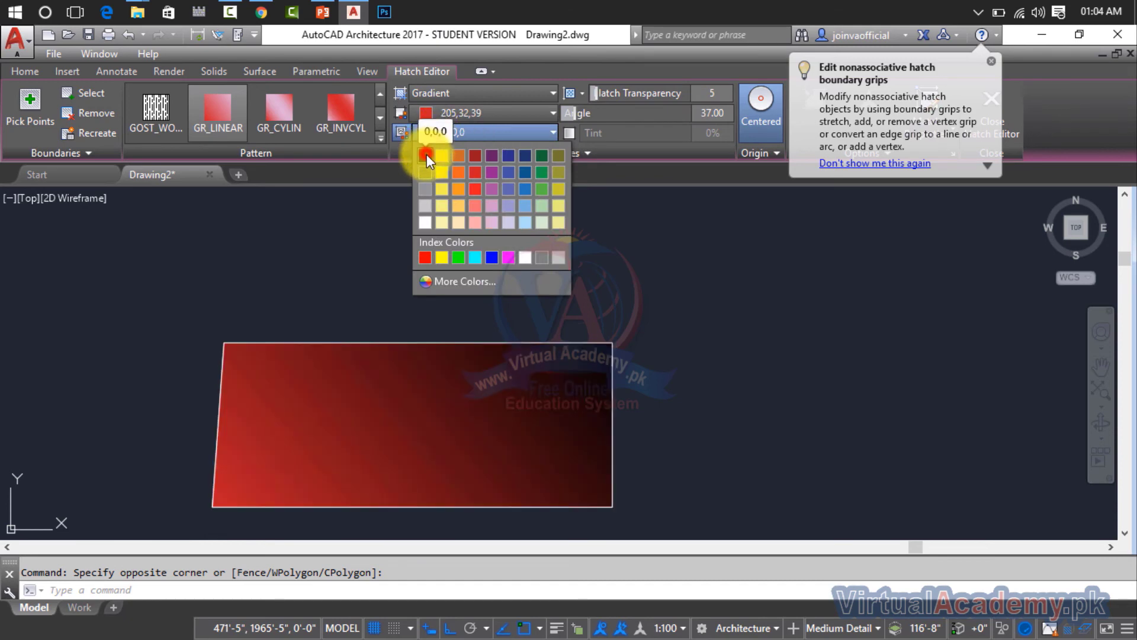
{"action": "left_click", "coordinate": [427, 154]}
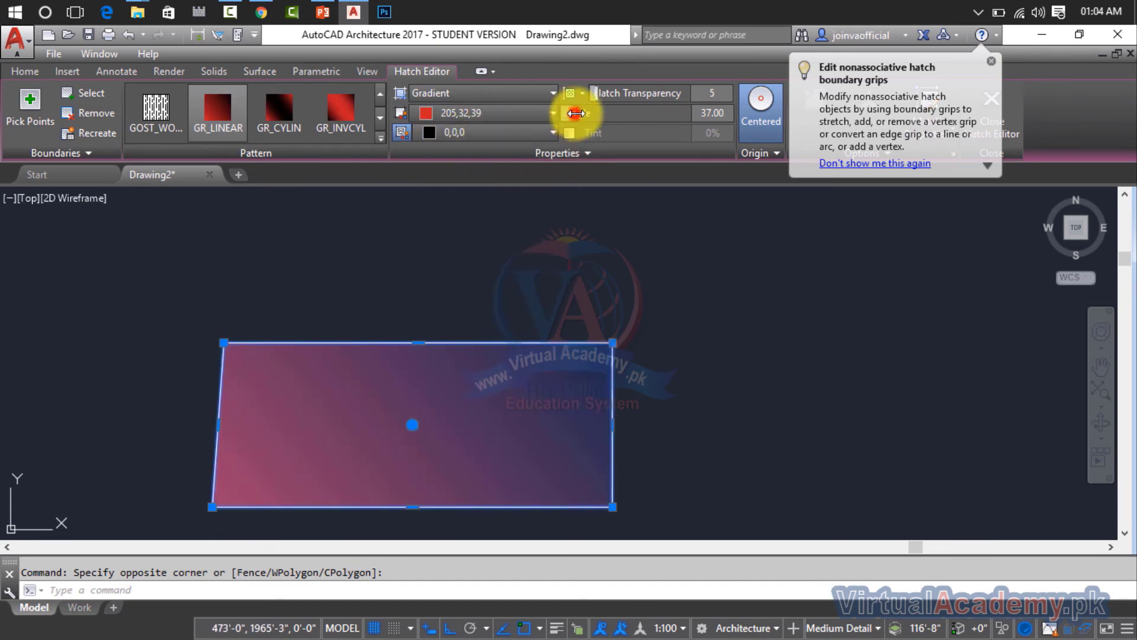
Step: Set the gradient's angle to 60, replace the second colour with a tint, adjust its percentage and deselect the hatch
{"action": "mouse_move", "coordinate": [582, 114]}
{"action": "left_mouse_down"}
{"action": "mouse_move", "coordinate": [672, 119]}
{"action": "mouse_move", "coordinate": [585, 114]}
{"action": "left_mouse_up"}
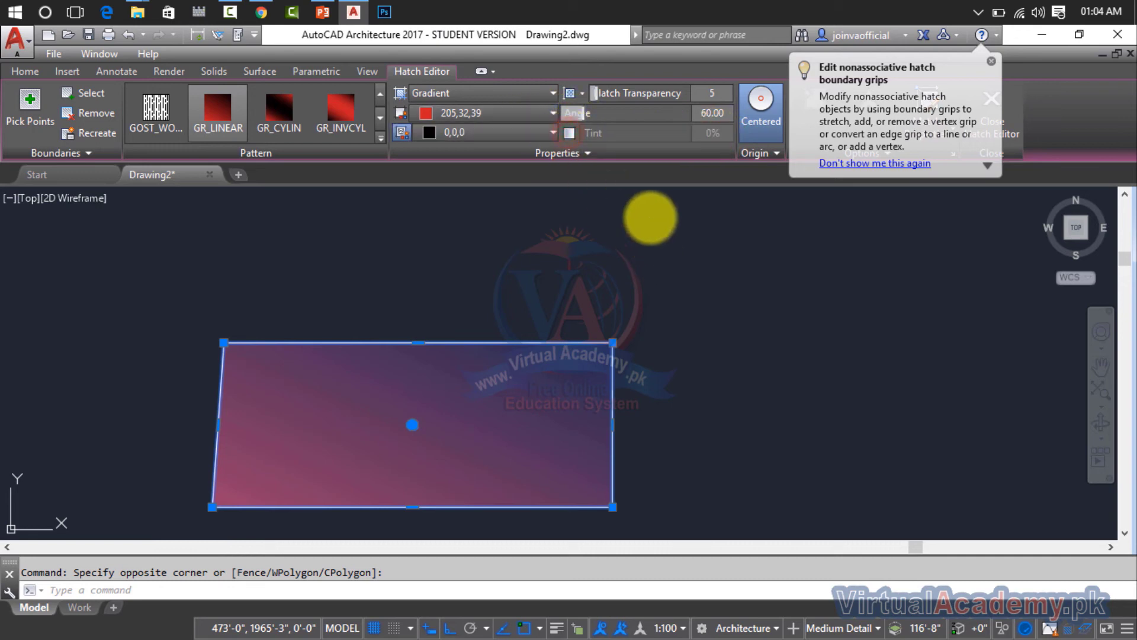
{"action": "left_click", "coordinate": [571, 133]}
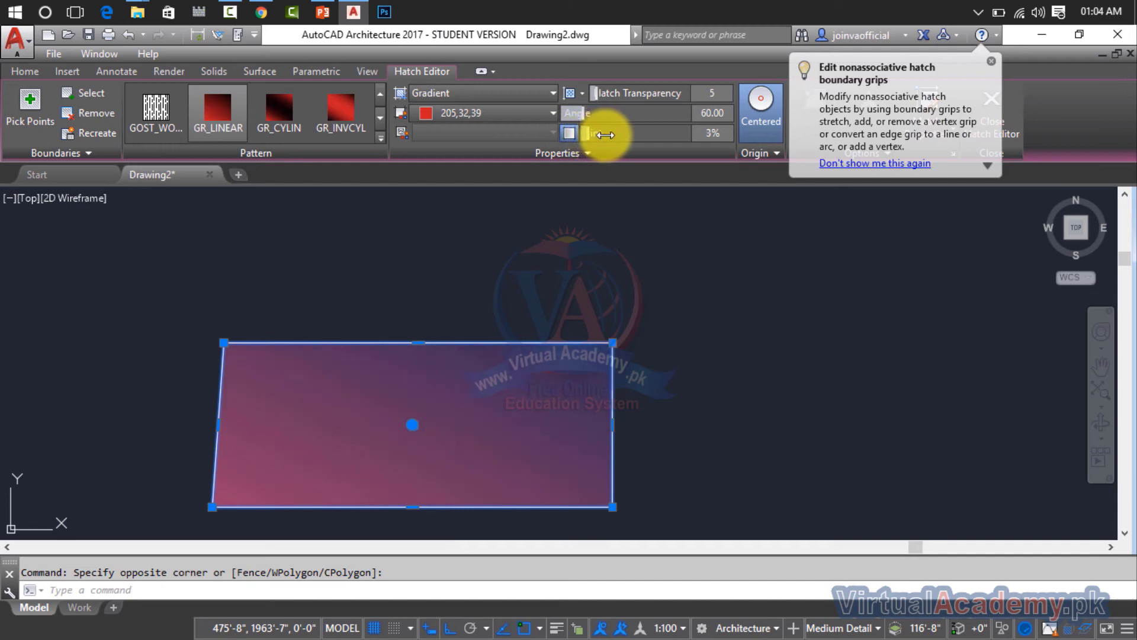
{"action": "mouse_move", "coordinate": [627, 134]}
{"action": "left_mouse_down"}
{"action": "mouse_move", "coordinate": [745, 146]}
{"action": "mouse_move", "coordinate": [656, 128]}
{"action": "mouse_move", "coordinate": [617, 136]}
{"action": "left_mouse_up"}
{"action": "key", "text": "Escape"}
Step: Draw a wide rectangle in the middle of the empty drawing area
{"action": "type", "text": "rec"}
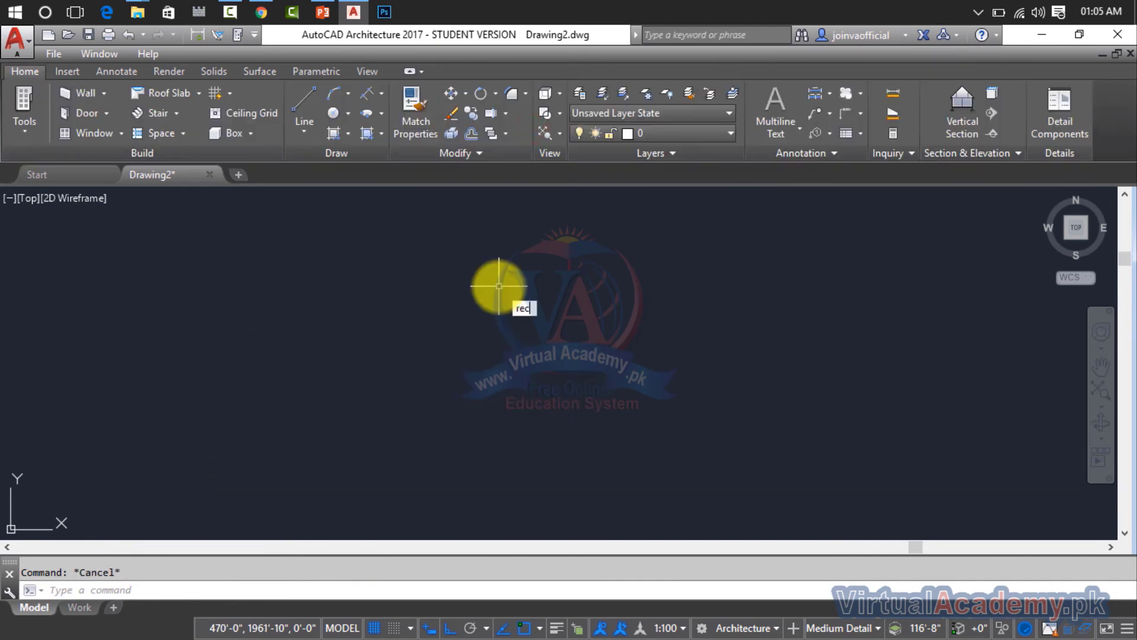
{"action": "key", "text": "Return"}
{"action": "left_click", "coordinate": [310, 279]}
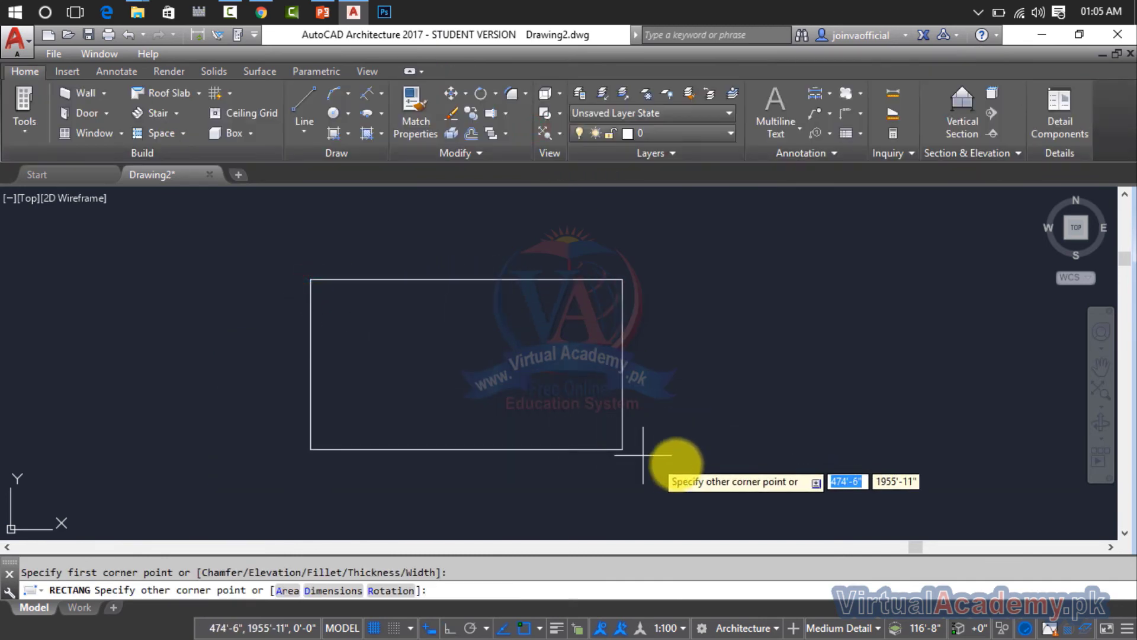
{"action": "left_click", "coordinate": [686, 478]}
{"action": "key", "text": "Escape"}
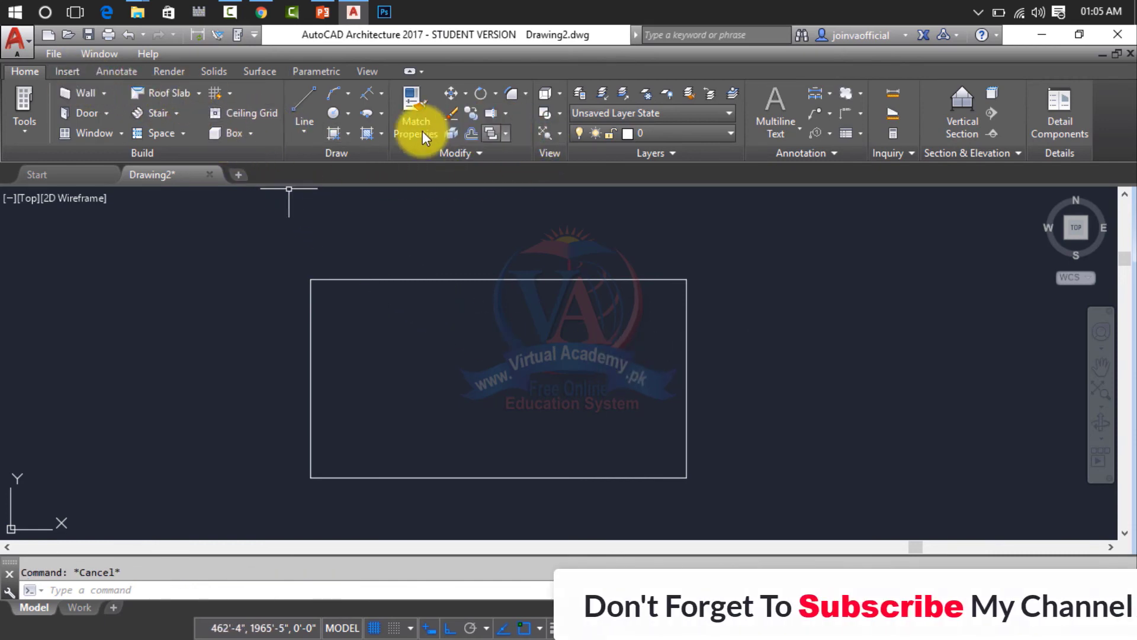
Step: Fill the inside of the rectangle with a blue-to-yellow GR_LINEAR gradient using the Gradient command
{"action": "left_click", "coordinate": [380, 131]}
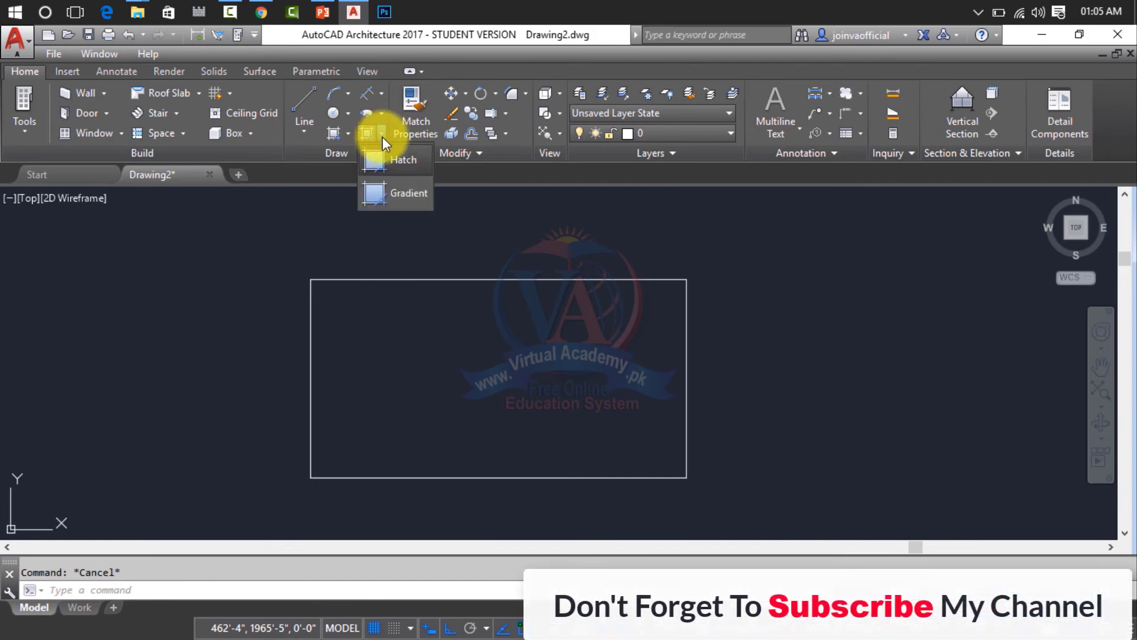
{"action": "left_click", "coordinate": [401, 190]}
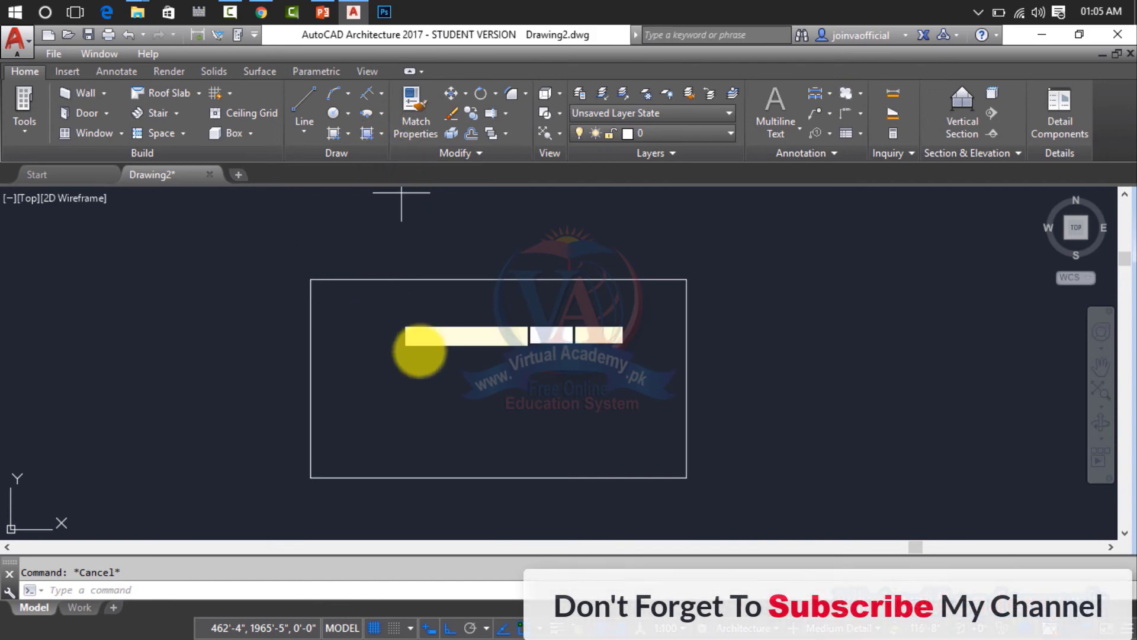
{"action": "left_click", "coordinate": [432, 356]}
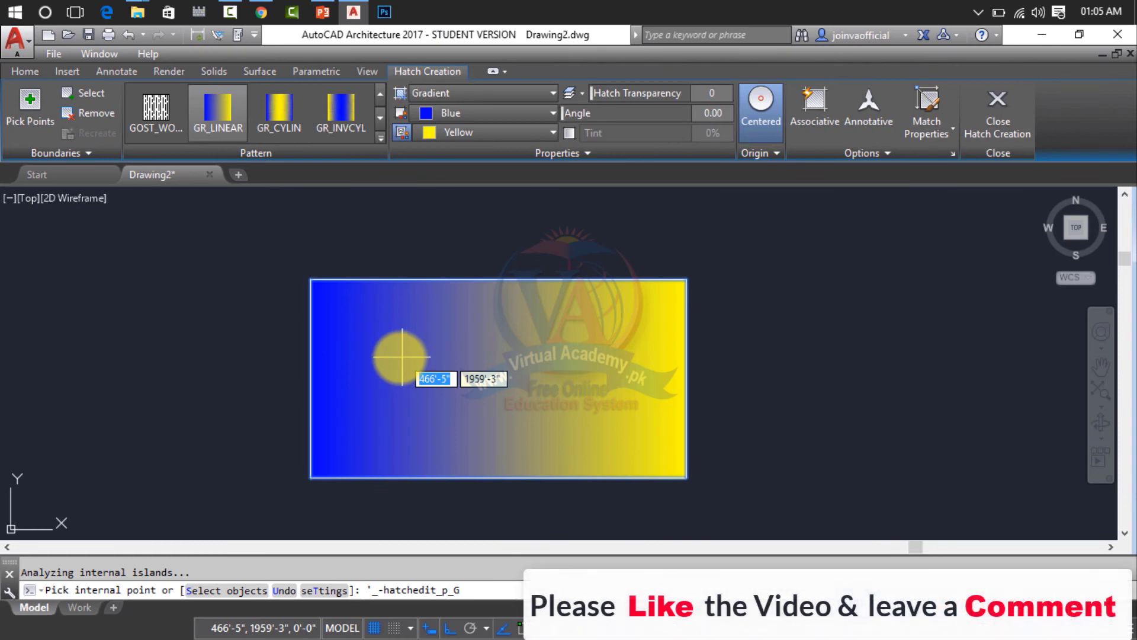
Step: Change the rectangle's fill to the WOOD_GL... pattern, trying the User defined type first, and dismiss the boundary error
{"action": "left_click", "coordinate": [422, 94]}
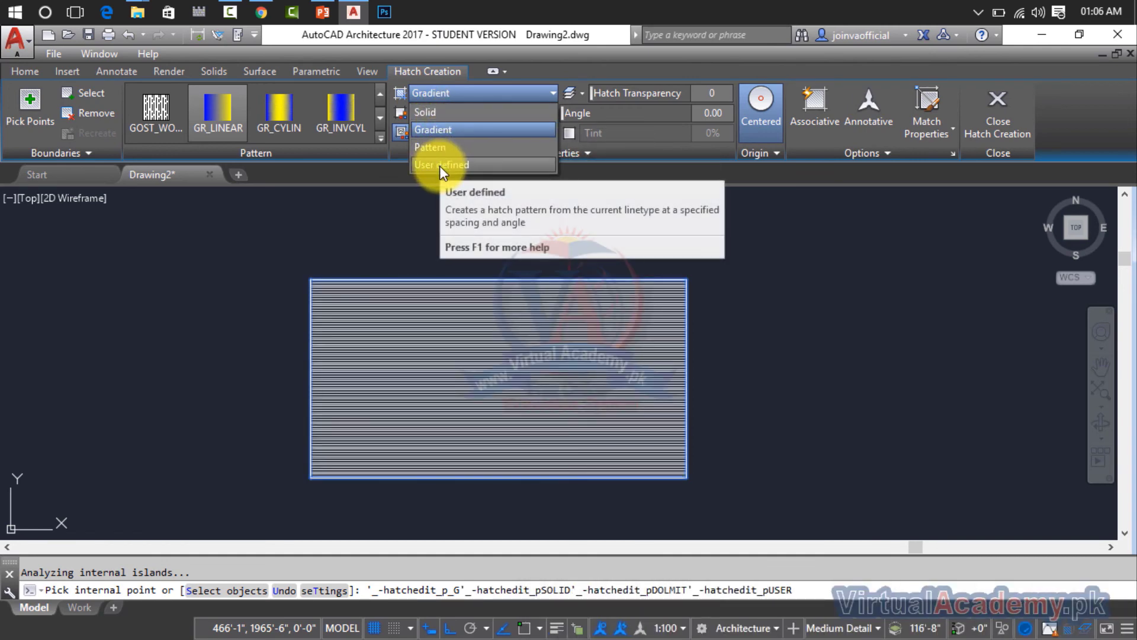
{"action": "left_click", "coordinate": [440, 166]}
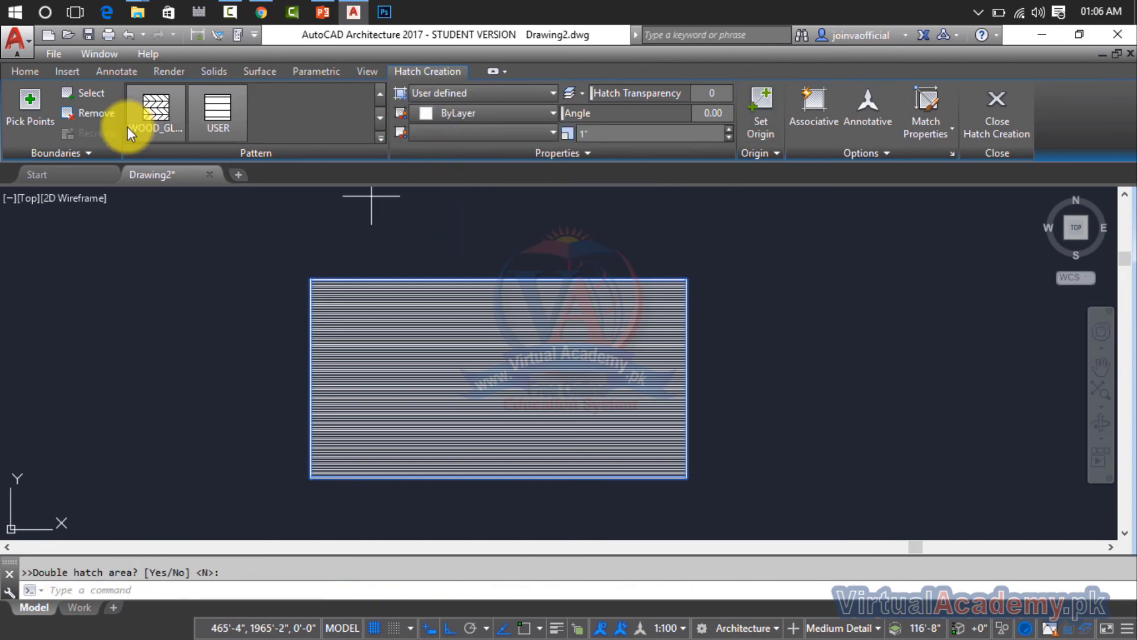
{"action": "left_click", "coordinate": [140, 115]}
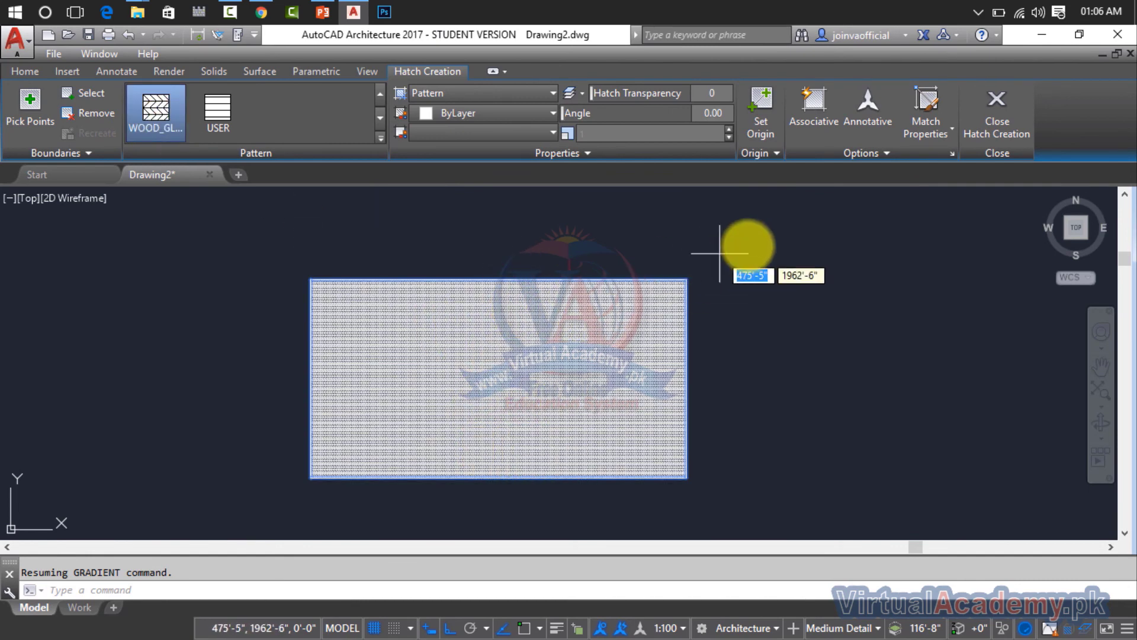
{"action": "left_click", "coordinate": [747, 244]}
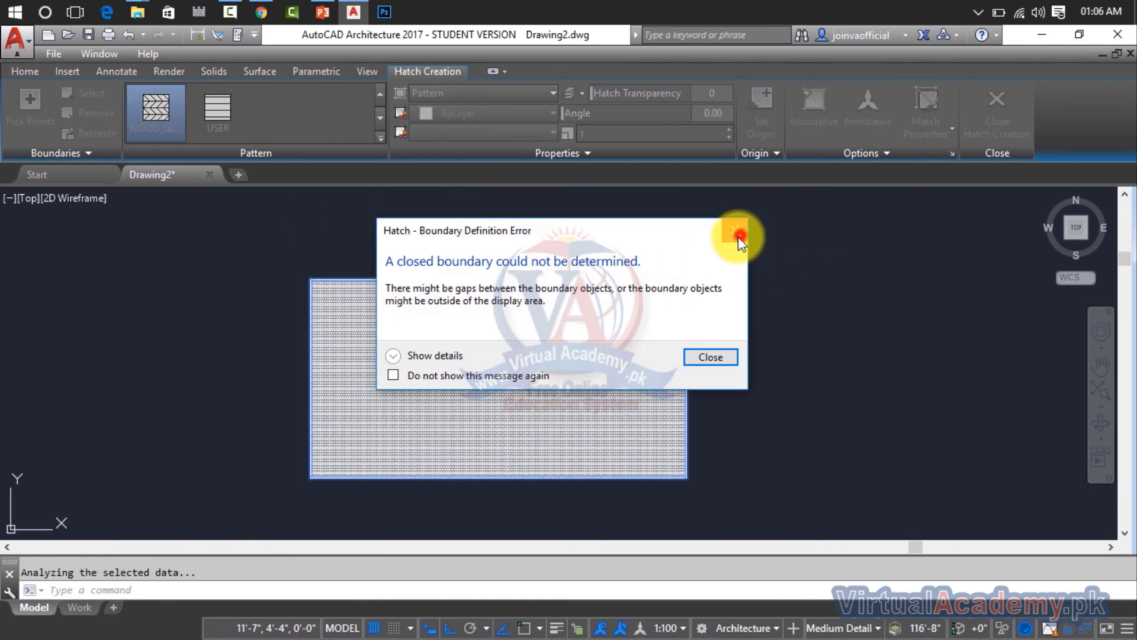
{"action": "left_click", "coordinate": [735, 231]}
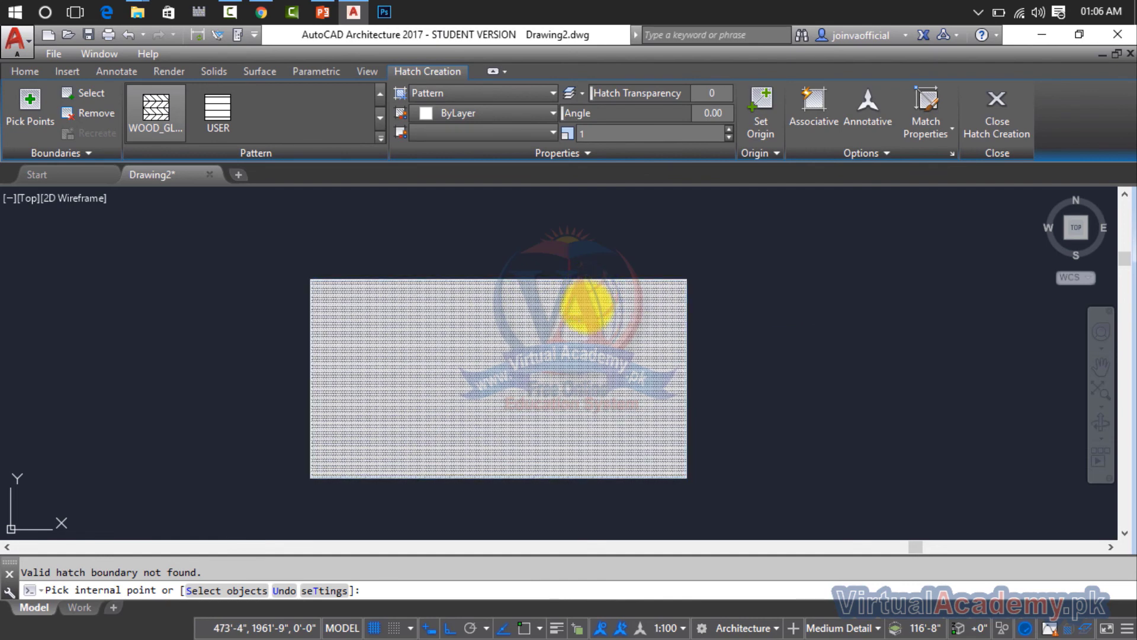
Step: End the hatch editing and delete the wood pattern hatch, leaving only the rectangle's outline
{"action": "key", "text": "Escape"}
{"action": "left_click", "coordinate": [564, 348]}
{"action": "key", "text": "Delete"}
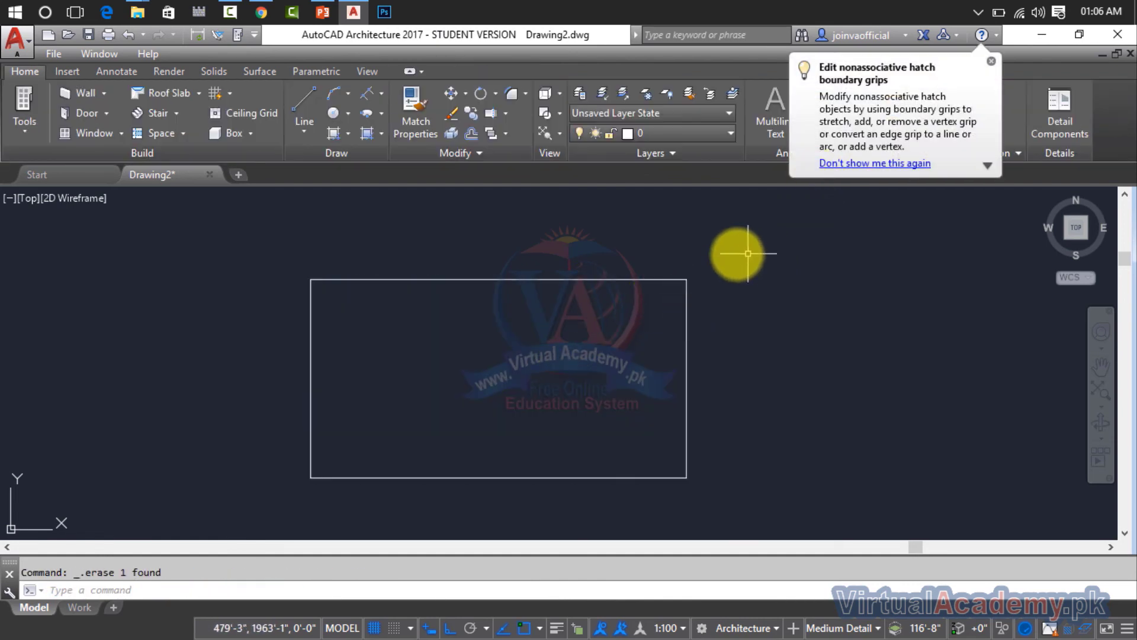
{"action": "key", "text": "Escape"}
{"action": "left_click", "coordinate": [597, 337]}
{"action": "left_click", "coordinate": [524, 316]}
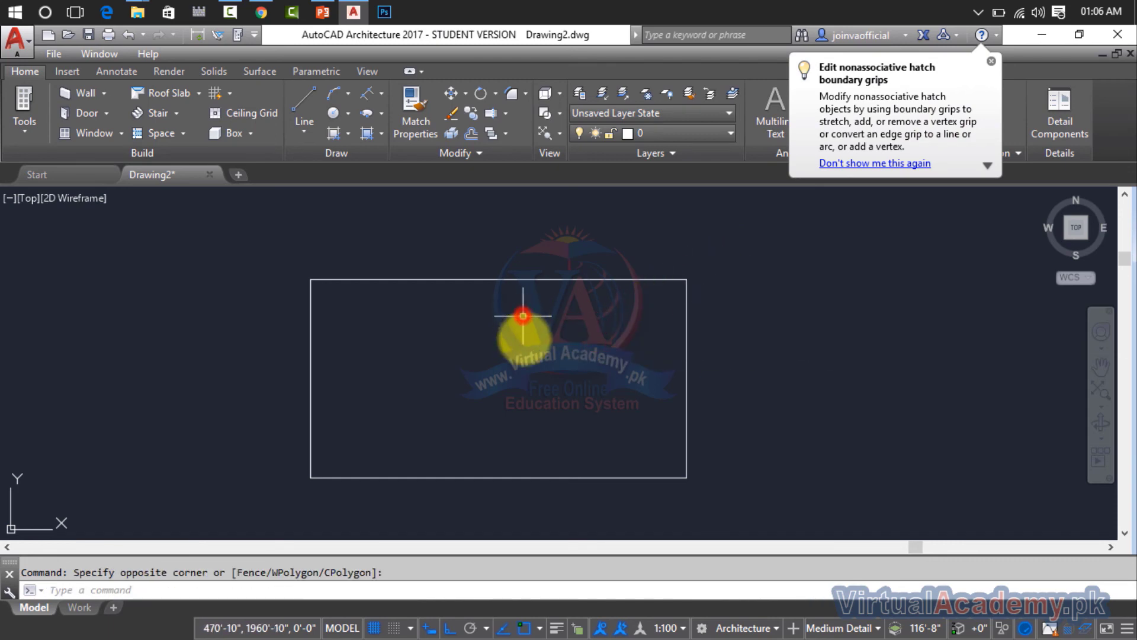
Step: Fill the rectangle with a blue and yellow GR_INVCYL gradient using the Gradient command, then dismiss the boundary error and end the command
{"action": "type", "text": "GD"}
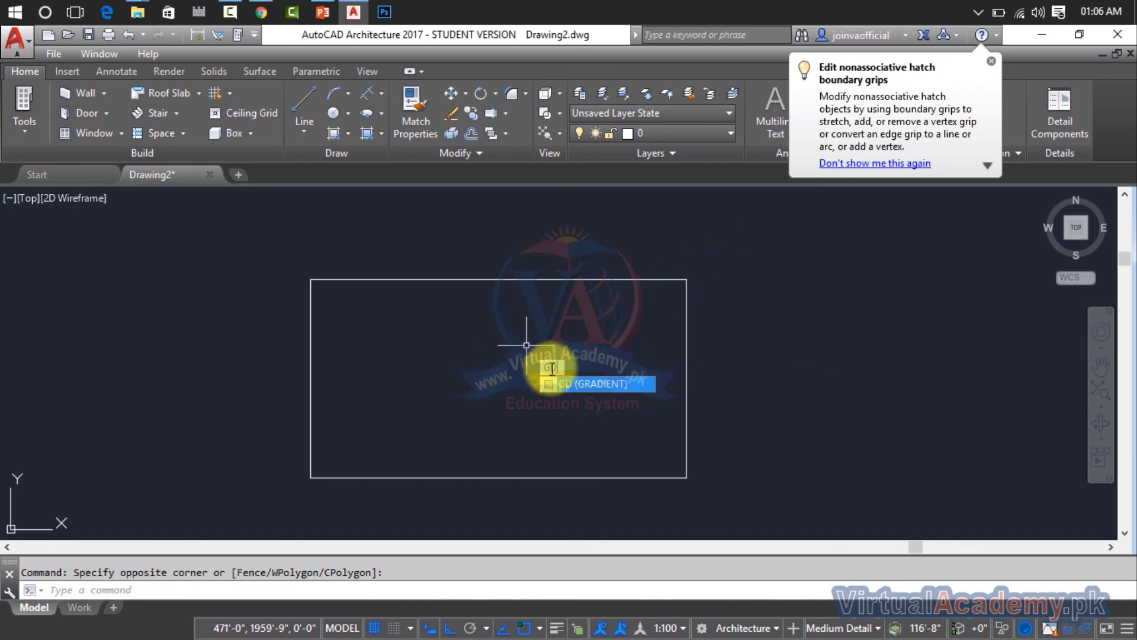
{"action": "left_click", "coordinate": [575, 383]}
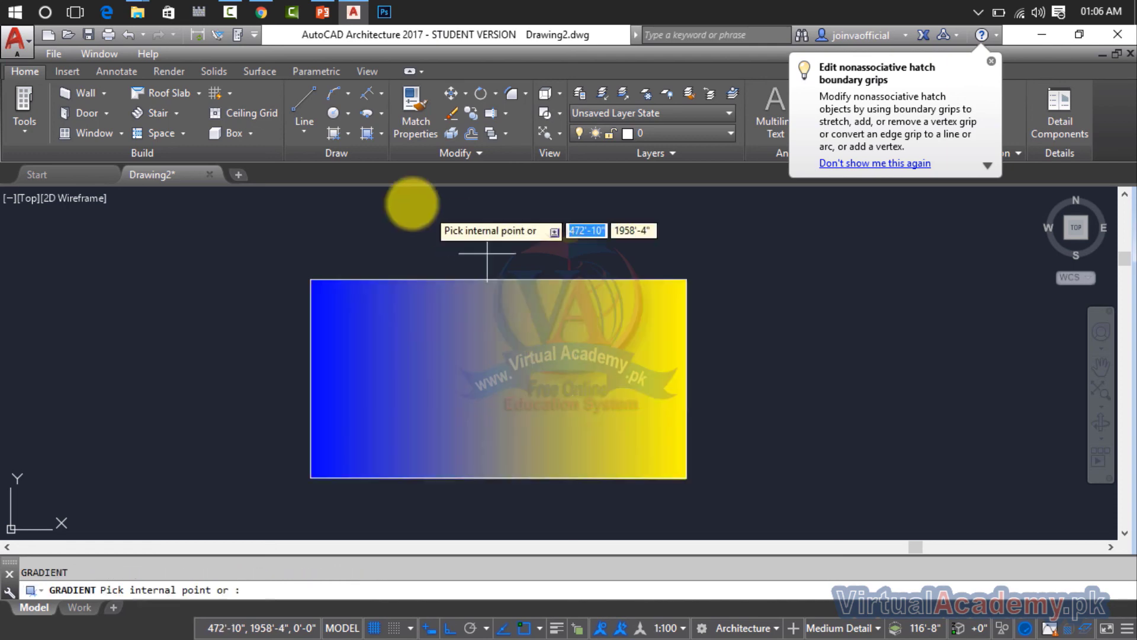
{"action": "left_click", "coordinate": [446, 331]}
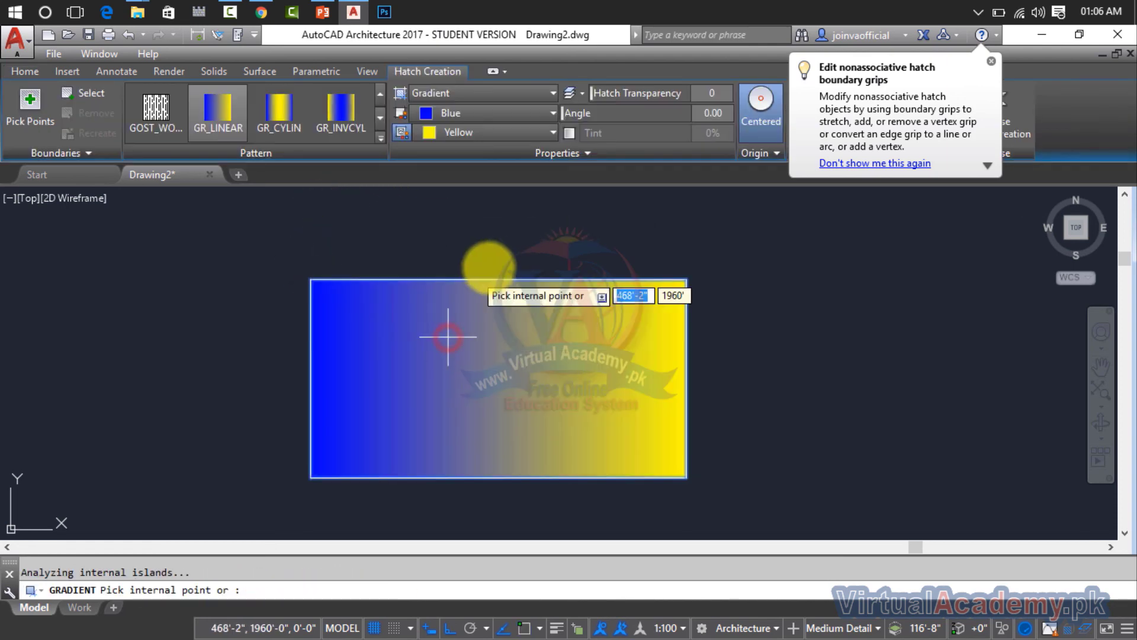
{"action": "left_click", "coordinate": [354, 114]}
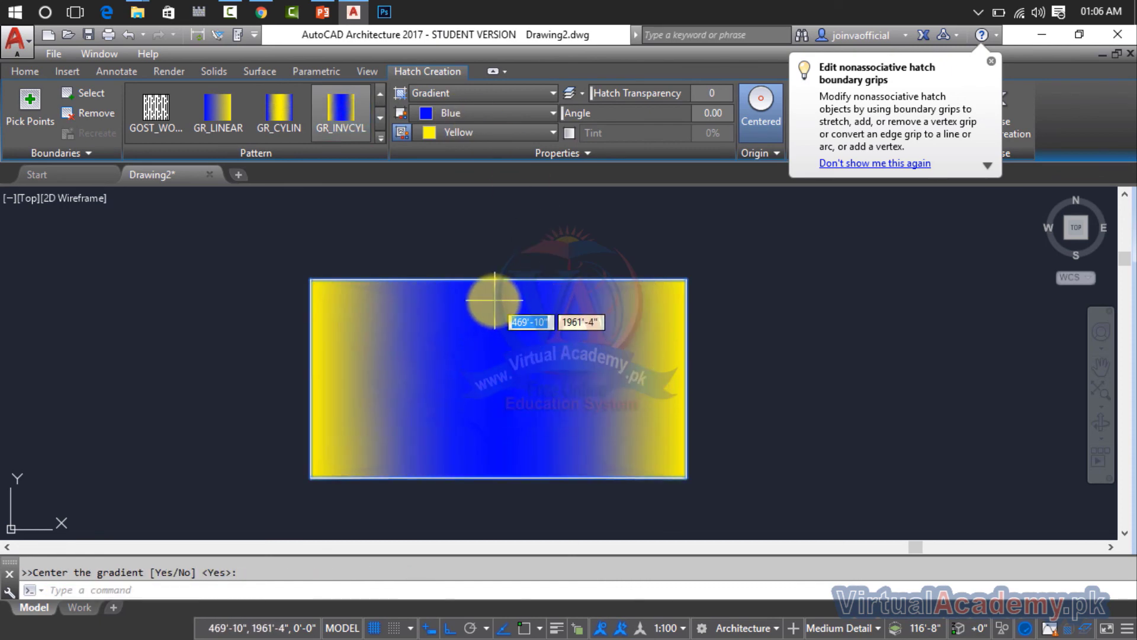
{"action": "left_click", "coordinate": [782, 272]}
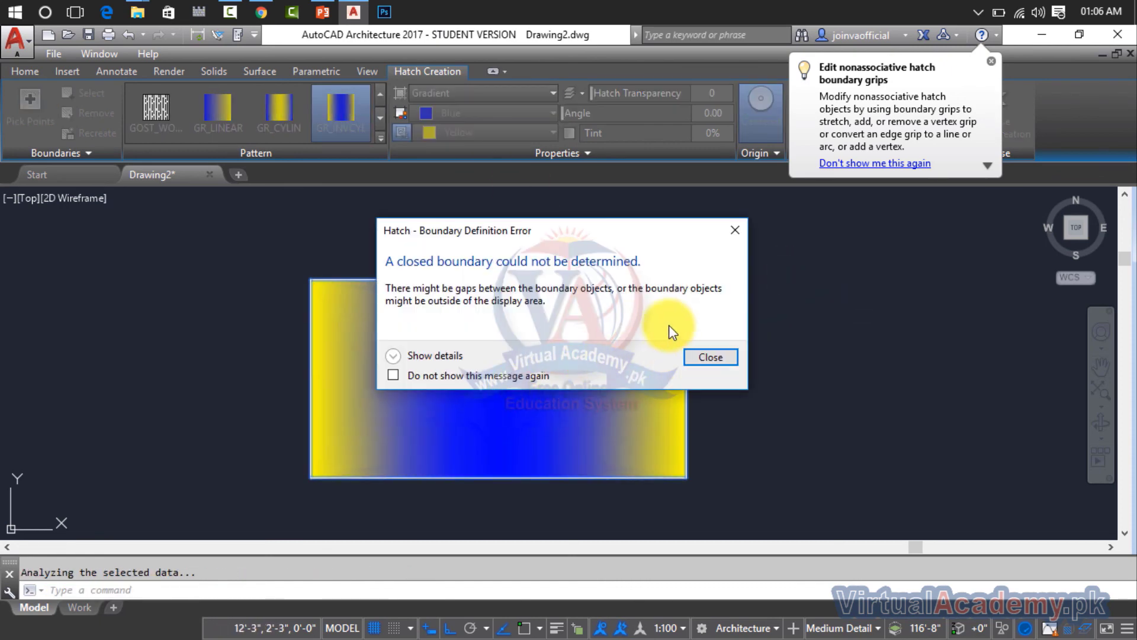
{"action": "left_click", "coordinate": [696, 359]}
{"action": "key", "text": "Escape"}
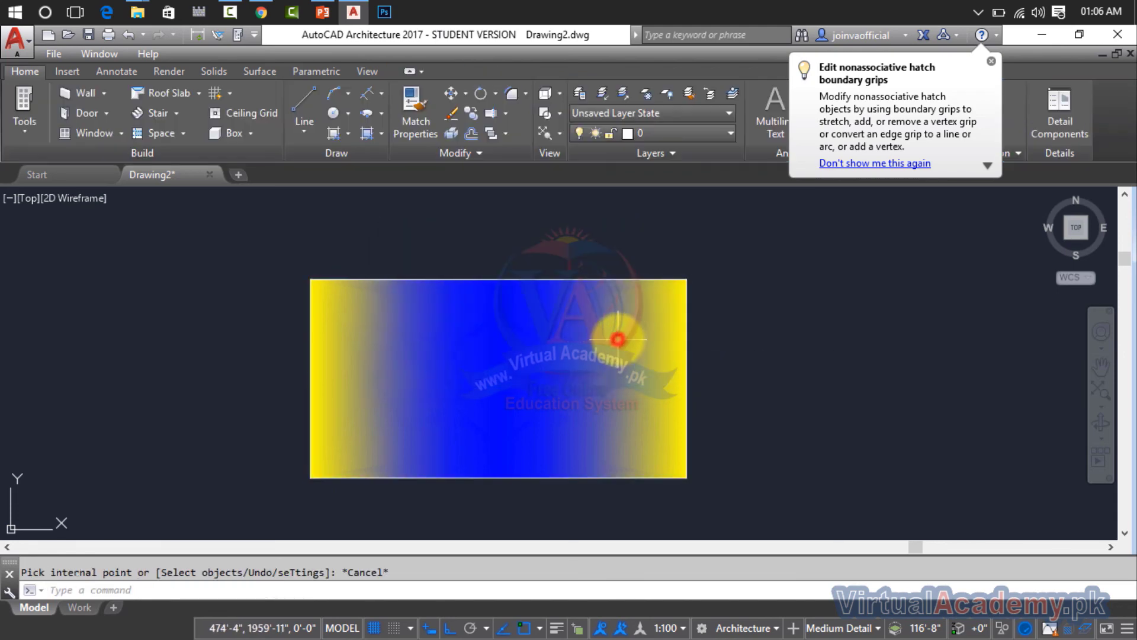
Step: Delete the gradient fill from the rectangle
{"action": "left_click", "coordinate": [615, 336]}
{"action": "left_click", "coordinate": [591, 353]}
{"action": "key", "text": "Delete"}
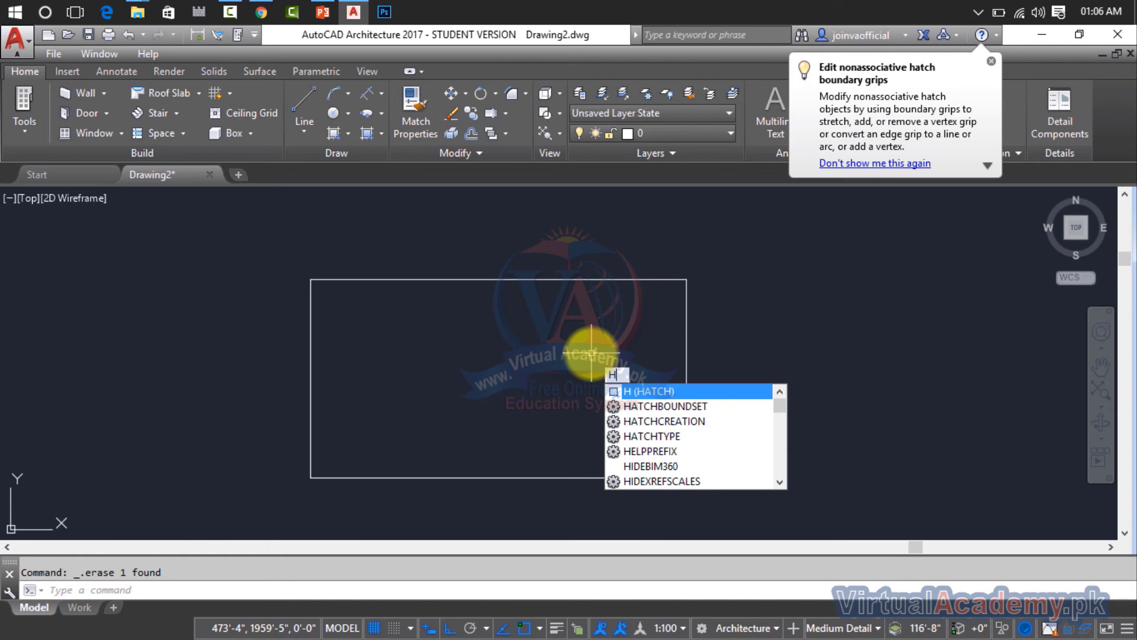
Step: Hatch the inside of the rectangle with the ANGLE pattern and close the boundary definition error, choosing not to show it again
{"action": "key", "text": "Return"}
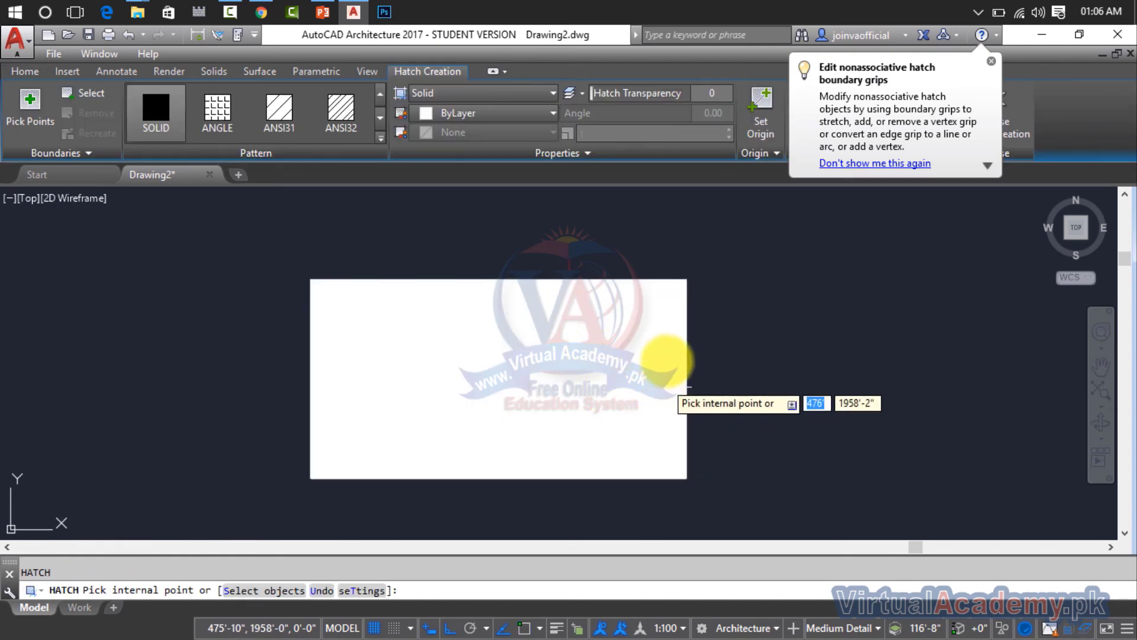
{"action": "left_click", "coordinate": [220, 108]}
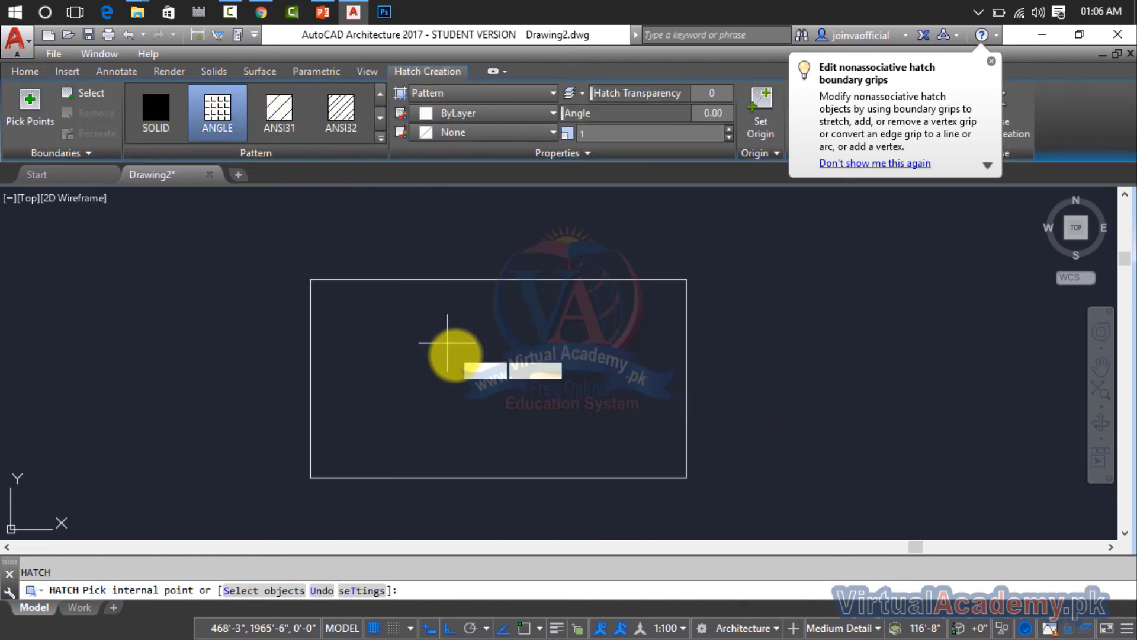
{"action": "left_click", "coordinate": [462, 366]}
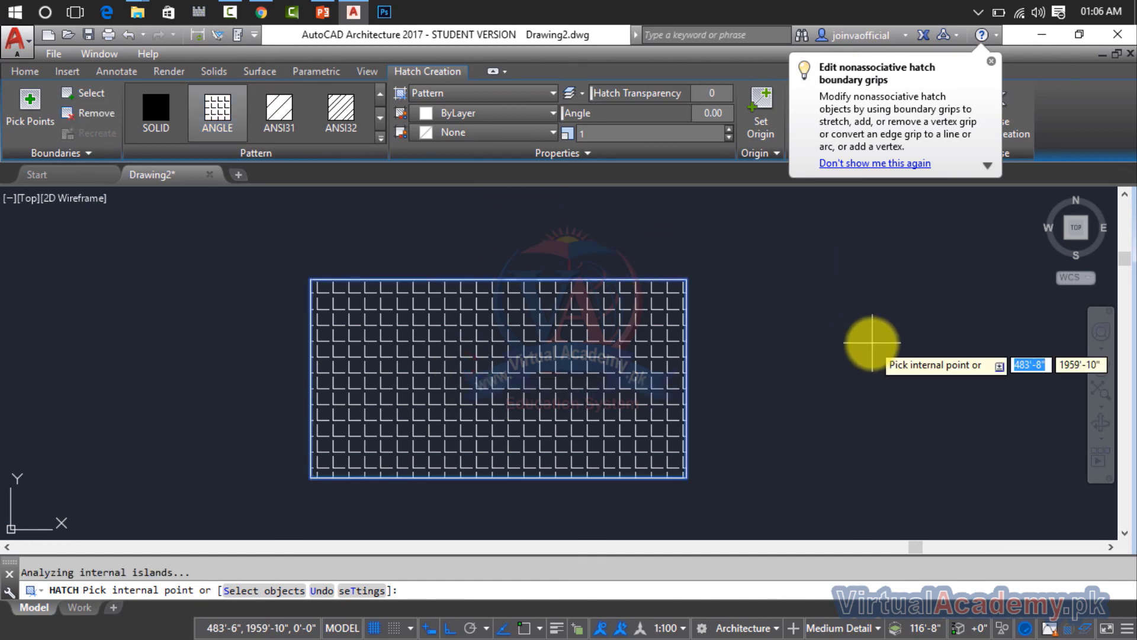
{"action": "left_click", "coordinate": [860, 267]}
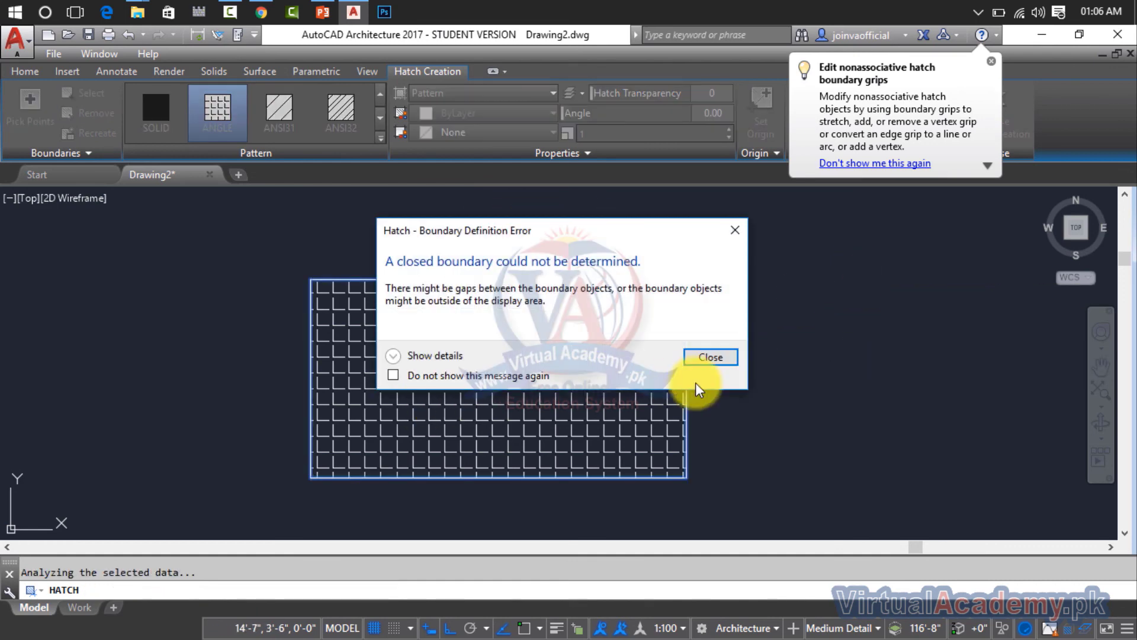
{"action": "left_click", "coordinate": [468, 376]}
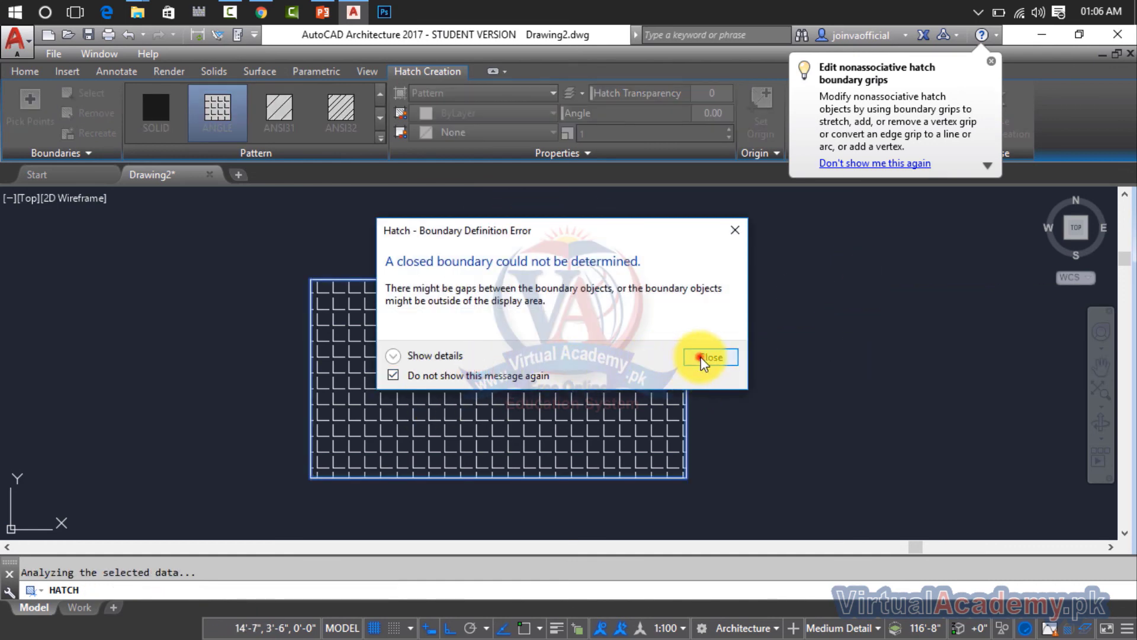
{"action": "left_click", "coordinate": [708, 357]}
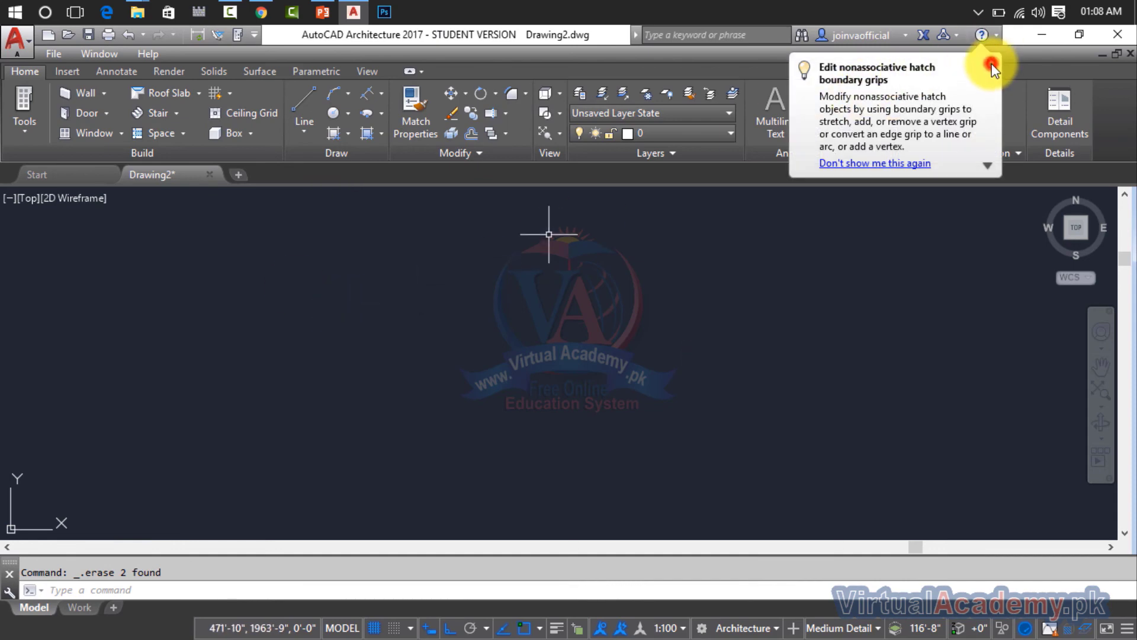